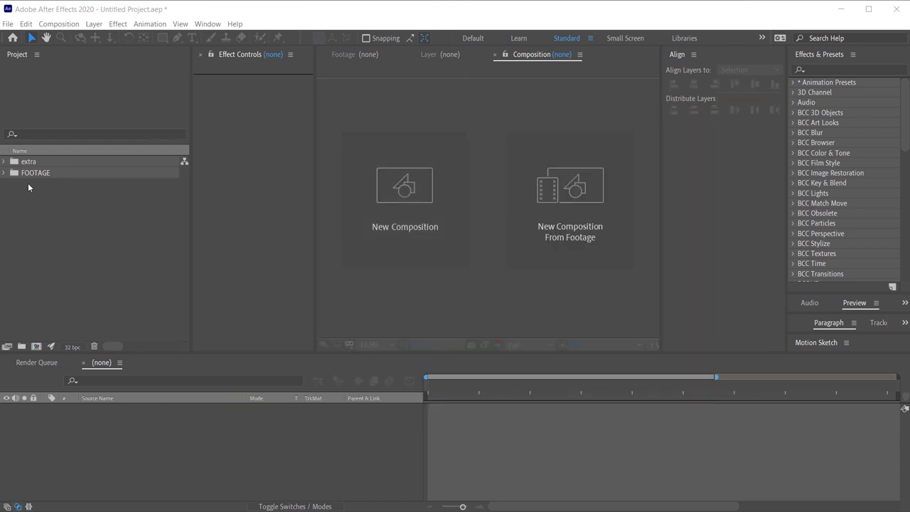
- Select Transition_001.mov and Transition_002.mov in FOOTAGE and start a new composition from them
{"action": "left_click", "coordinate": [4, 174]}
{"action": "left_click", "coordinate": [67, 184]}
{"action": "left_click", "coordinate": [74, 196]}
{"action": "key", "text": "Up"}
{"action": "left_click", "coordinate": [74, 197], "text": "shift"}
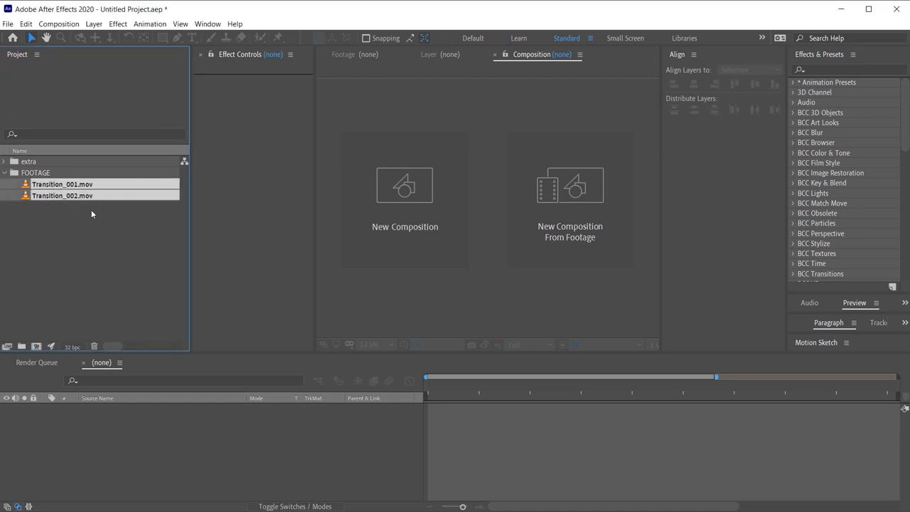
{"action": "left_click_drag", "start_coordinate": [69, 197], "coordinate": [37, 351]}
{"action": "left_click_drag", "start_coordinate": [419, 148], "coordinate": [431, 101]}
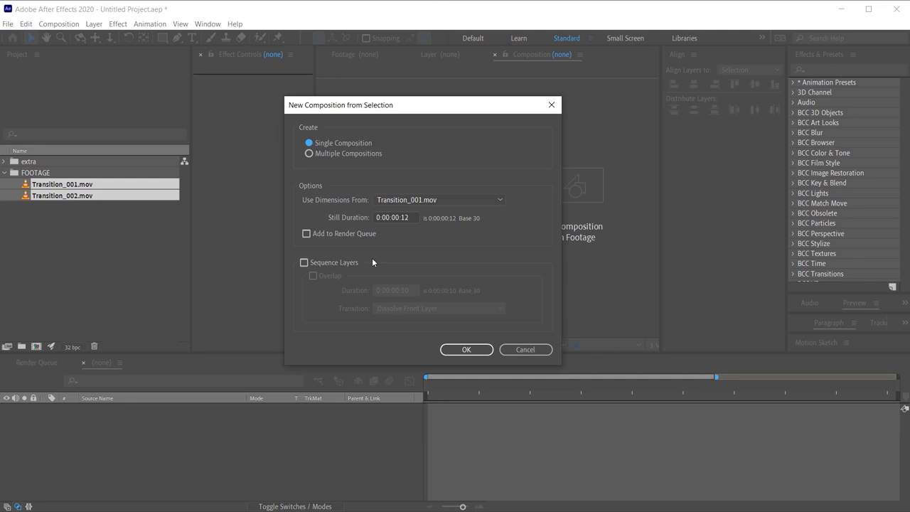
- Create the composition with Sequence Layers on, zoom to 50% and scrub through both clips
{"action": "left_click", "coordinate": [304, 263]}
{"action": "key", "text": "Return"}
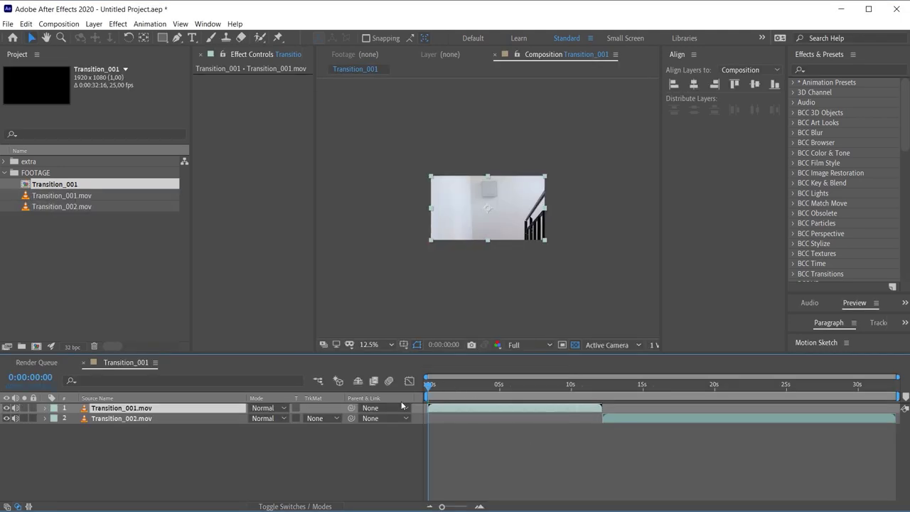
{"action": "key", "text": "period"}
{"action": "key", "text": "period"}
{"action": "key", "text": "period"}
{"action": "key", "text": "period"}
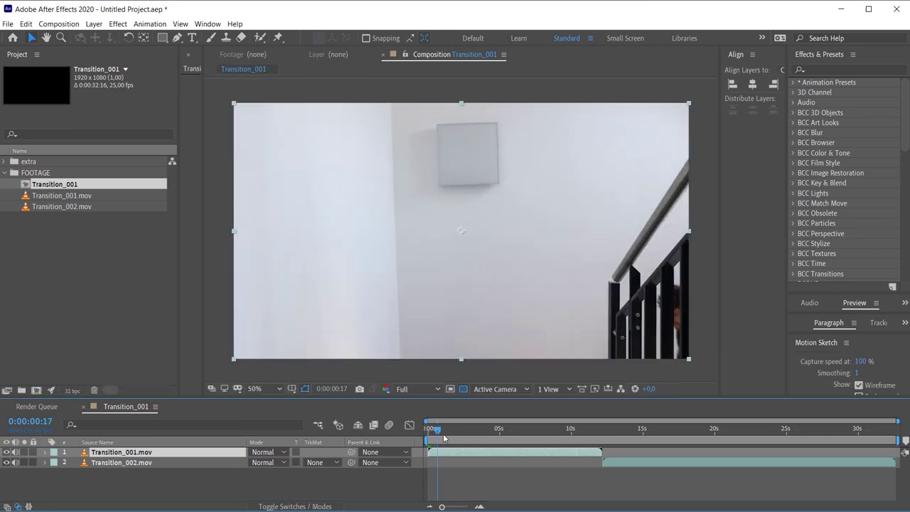
{"action": "left_click_drag", "start_coordinate": [429, 430], "coordinate": [642, 458]}
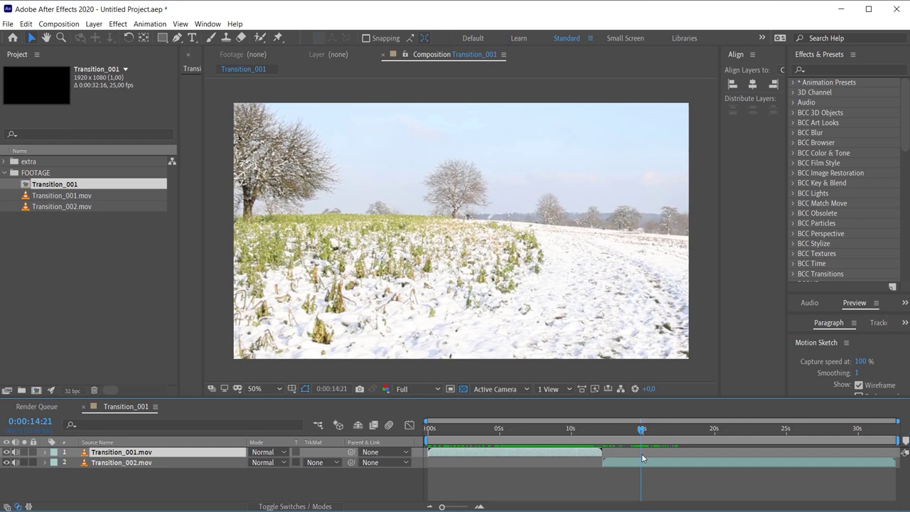
{"action": "left_click_drag", "start_coordinate": [642, 435], "coordinate": [679, 457]}
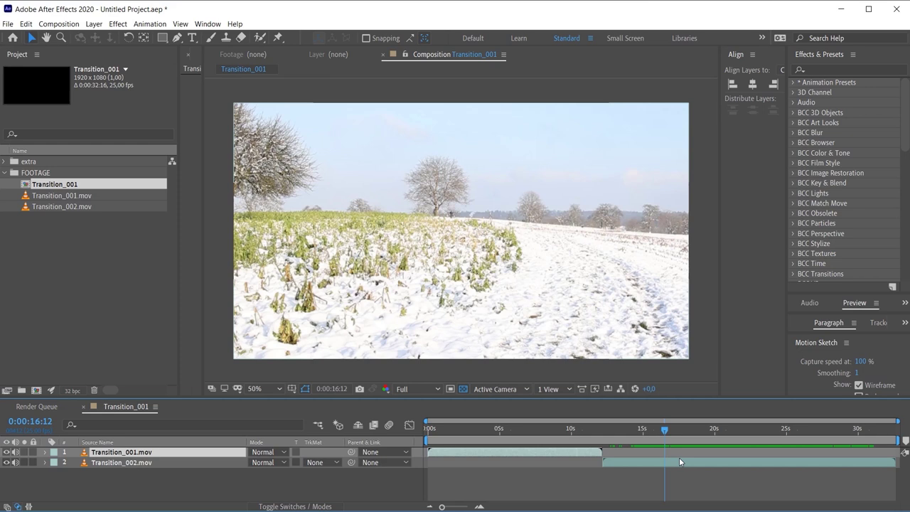
- Place comp marker 1 at the cut at 0:00:07:14
{"action": "left_click", "coordinate": [615, 454]}
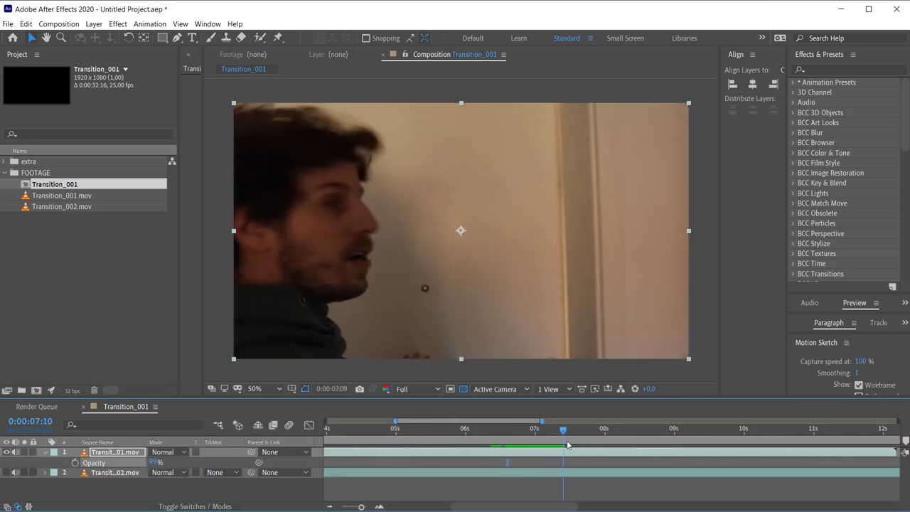
{"action": "left_click_drag", "start_coordinate": [567, 445], "coordinate": [576, 446]}
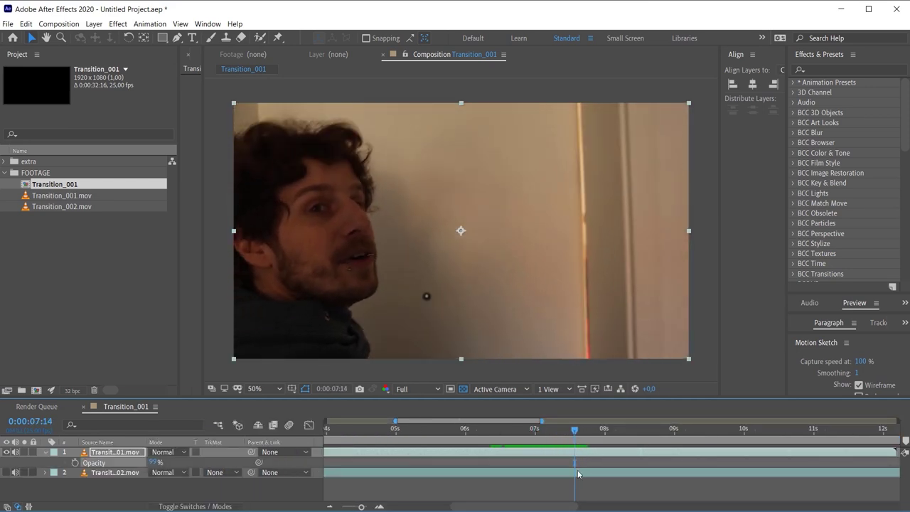
{"action": "left_click", "coordinate": [585, 486]}
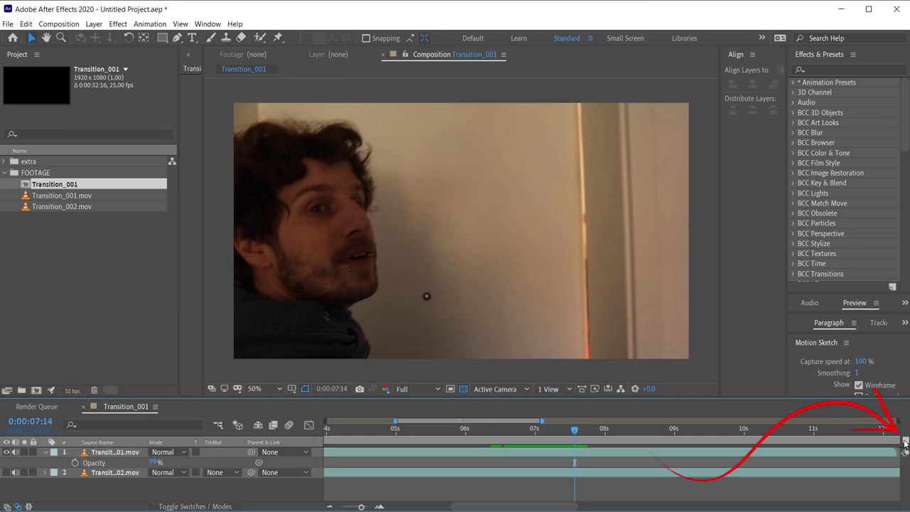
{"action": "left_click_drag", "start_coordinate": [905, 442], "coordinate": [577, 439]}
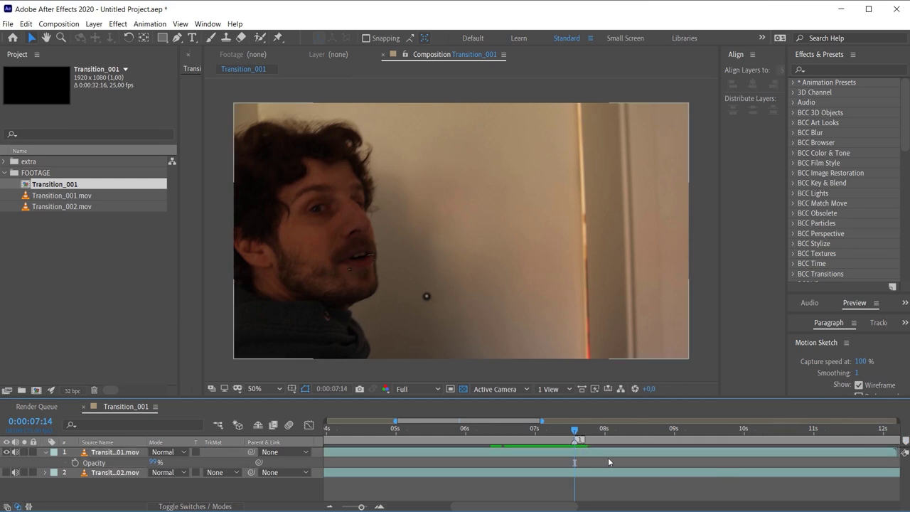
- Lower the first clip's opacity to 49% and make the second clip visible beneath it
{"action": "left_click", "coordinate": [580, 455]}
{"action": "key", "text": "F2"}
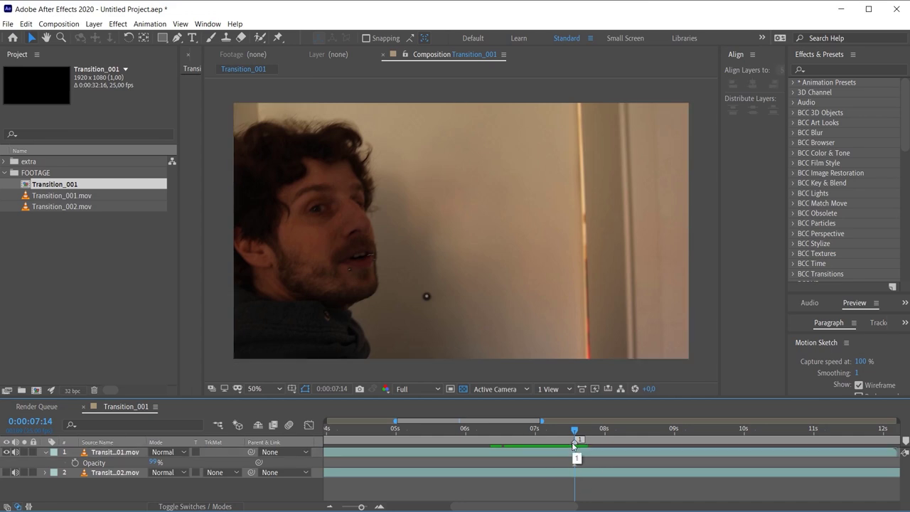
{"action": "left_click", "coordinate": [584, 452]}
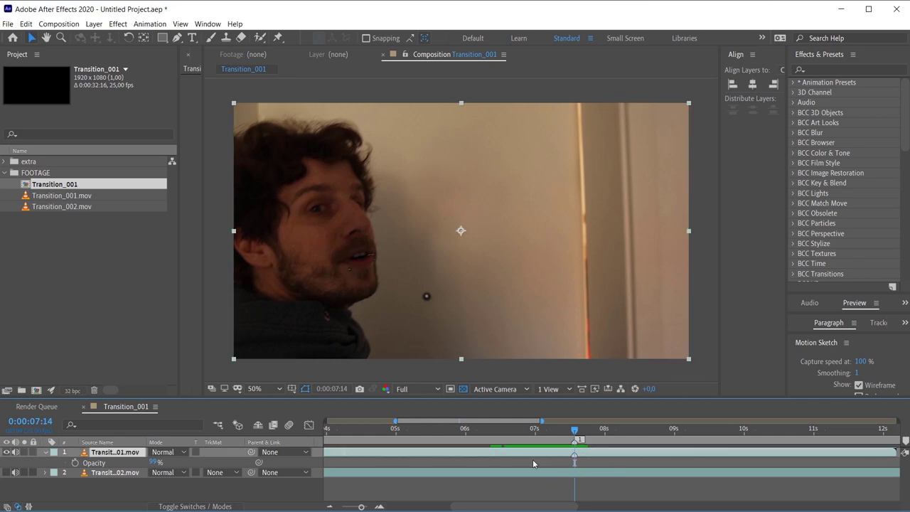
{"action": "left_click_drag", "start_coordinate": [156, 462], "coordinate": [128, 467]}
{"action": "left_click", "coordinate": [6, 472]}
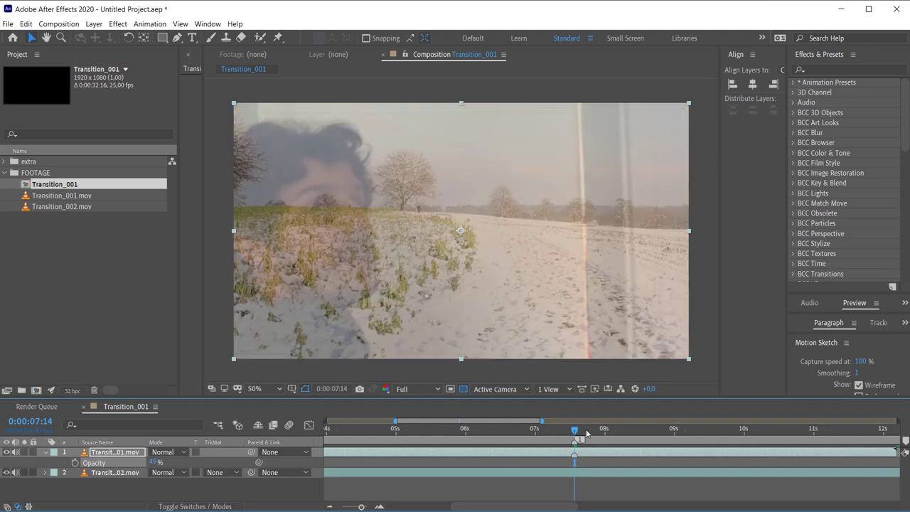
- Preview the overlap around 0:00:09:05, then show the whole 32-second timeline
{"action": "key", "text": "space"}
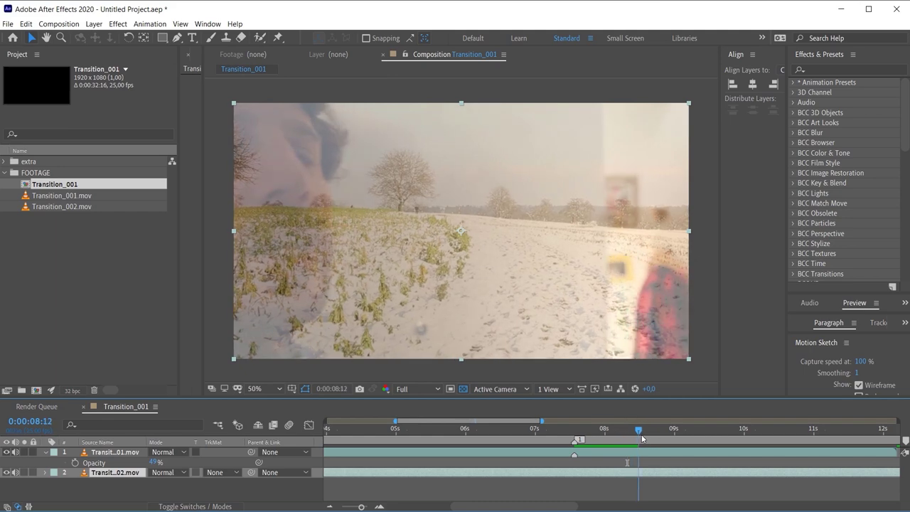
{"action": "left_click_drag", "start_coordinate": [693, 448], "coordinate": [476, 460]}
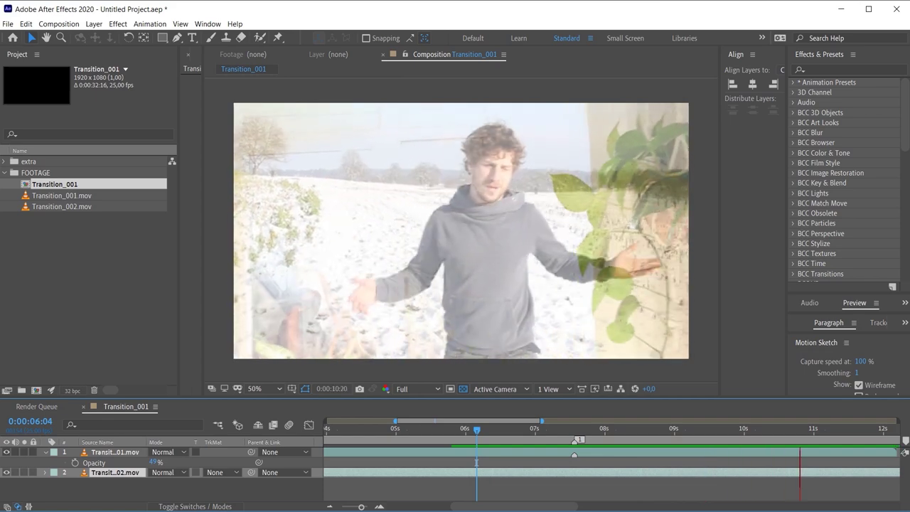
{"action": "key", "text": "space"}
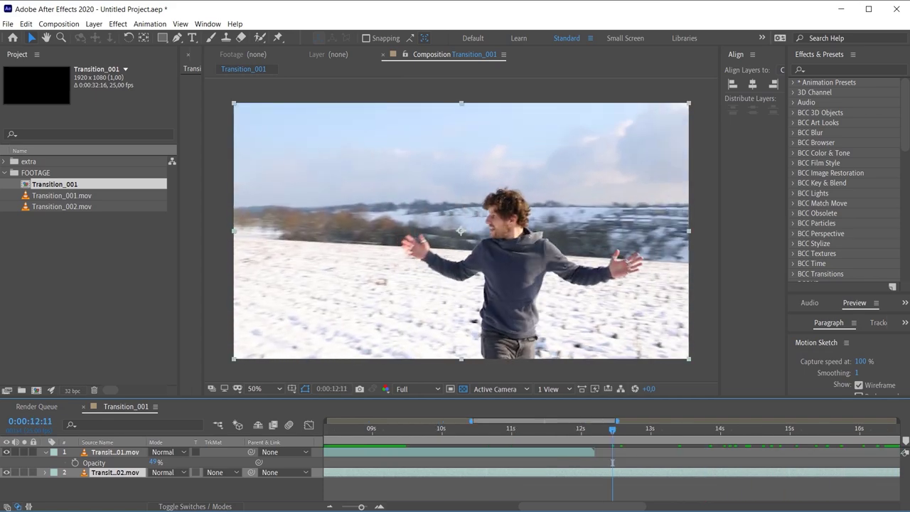
{"action": "key", "text": "minus"}
{"action": "key", "text": "minus"}
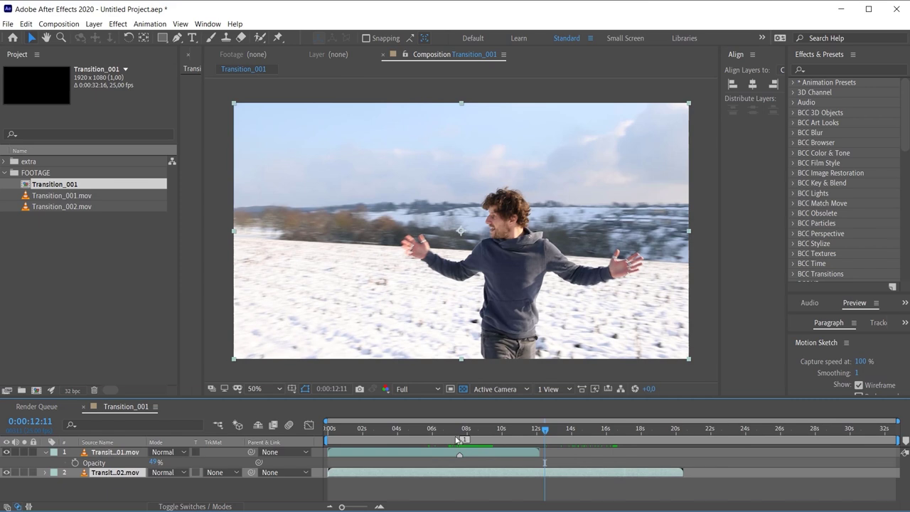
- Return the first clip to 100% opacity at 0:00:07:14 and go to 0:00:09:06
{"action": "left_click", "coordinate": [460, 438]}
{"action": "key", "text": "ctrl+z"}
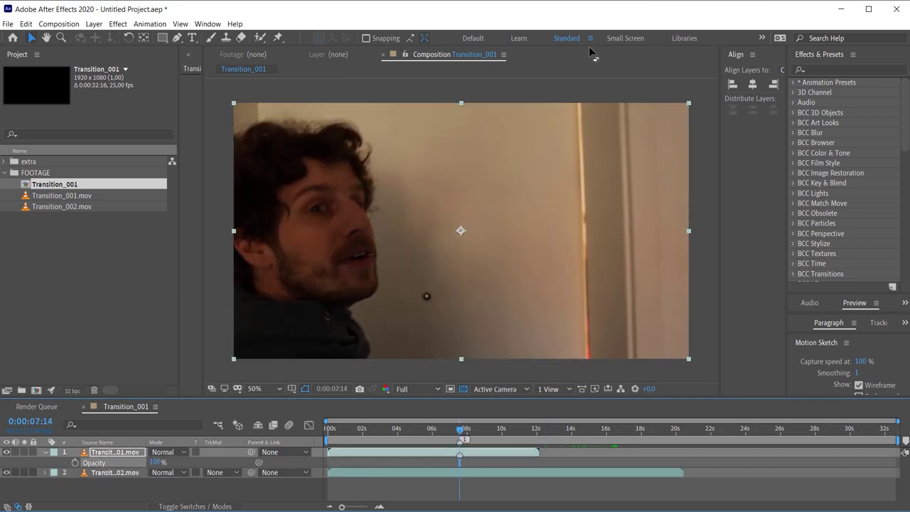
{"action": "left_click_drag", "start_coordinate": [459, 432], "coordinate": [490, 437]}
{"action": "left_click_drag", "start_coordinate": [441, 99], "coordinate": [460, 221]}
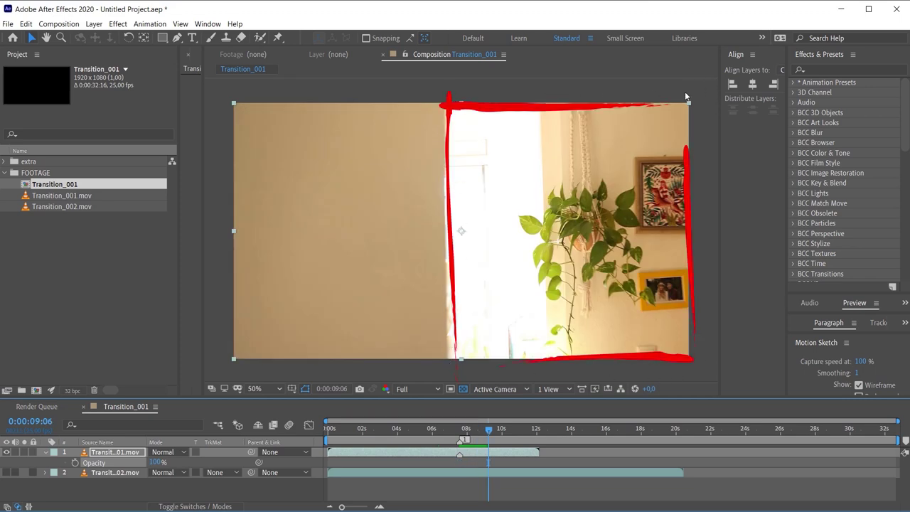
{"action": "left_click_drag", "start_coordinate": [145, 71], "coordinate": [169, 78]}
{"action": "mouse_move", "coordinate": [158, 11]}
{"action": "left_mouse_down"}
{"action": "mouse_move", "coordinate": [178, 7]}
{"action": "mouse_move", "coordinate": [132, 49]}
{"action": "mouse_move", "coordinate": [171, 21]}
{"action": "left_mouse_up"}
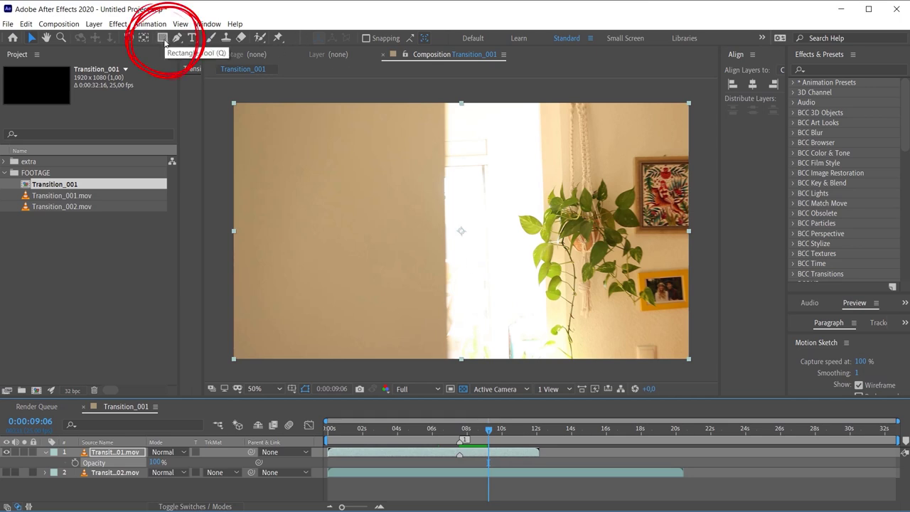
- Draw a rectangle mask from the wall edge to the bottom-right corner and set Mask 1 to None
{"action": "left_click", "coordinate": [164, 41]}
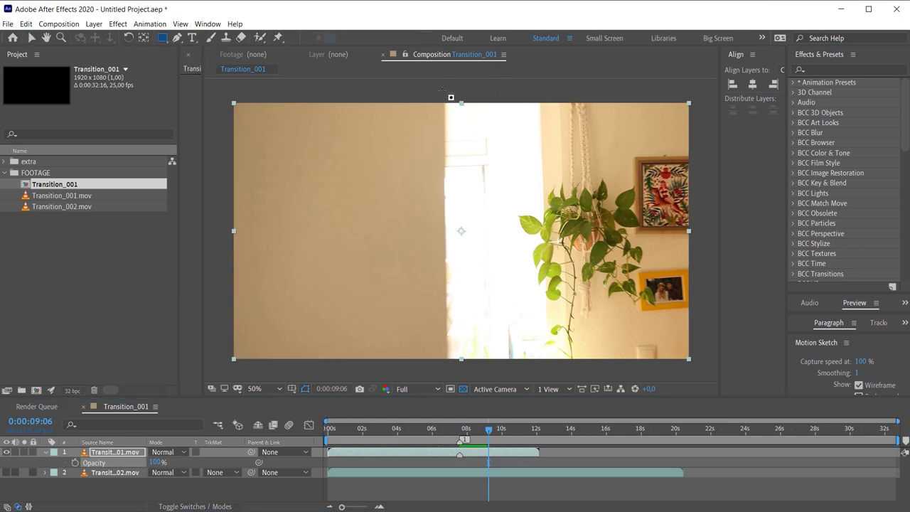
{"action": "mouse_move", "coordinate": [444, 99]}
{"action": "left_mouse_down"}
{"action": "mouse_move", "coordinate": [446, 152]}
{"action": "mouse_move", "coordinate": [498, 262]}
{"action": "mouse_move", "coordinate": [692, 366]}
{"action": "left_mouse_up"}
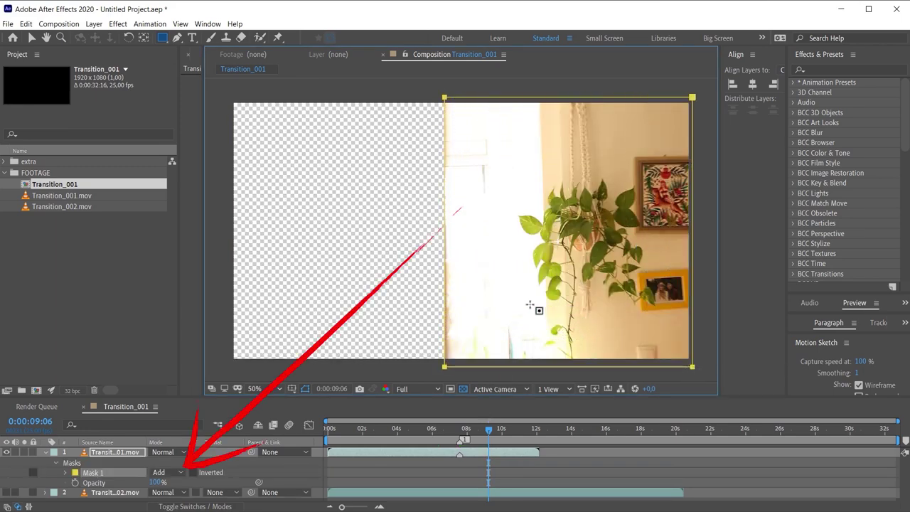
{"action": "left_click", "coordinate": [179, 472]}
{"action": "left_click", "coordinate": [160, 499]}
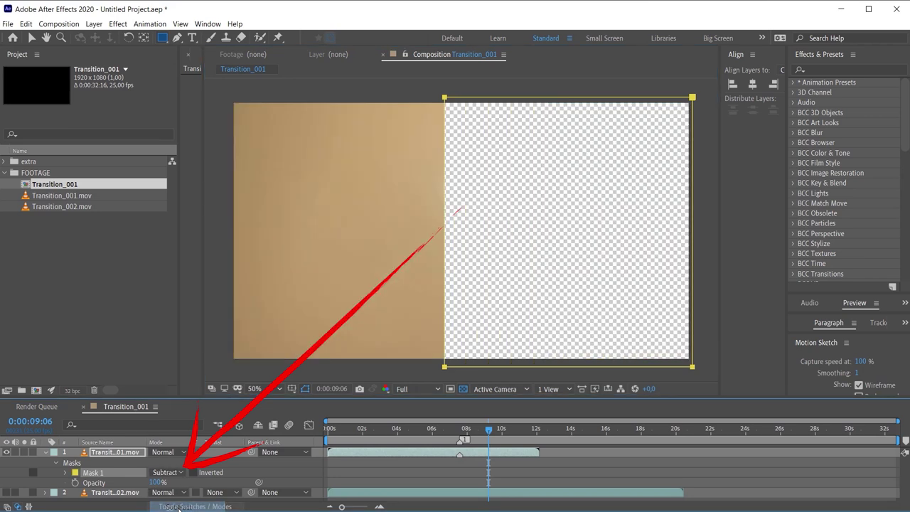
{"action": "left_click", "coordinate": [174, 475]}
{"action": "left_click", "coordinate": [169, 455]}
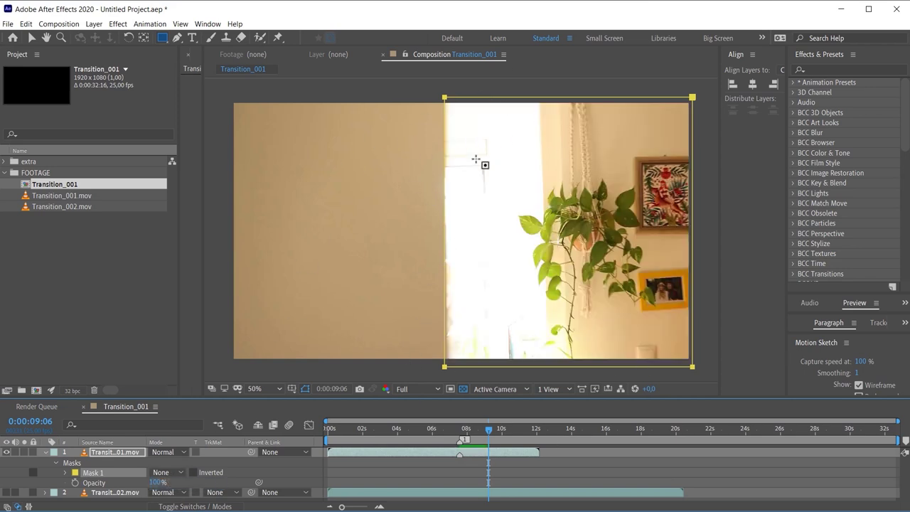
{"action": "key", "text": "m"}
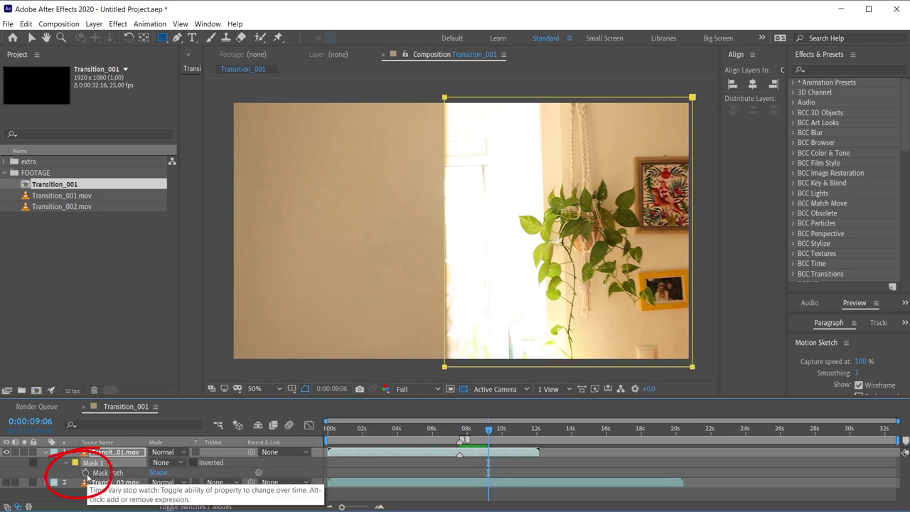
- Start Mask Path keyframes at 0:00:09:06 and align the mask's left corners with the wall edge around 9:00
{"action": "left_click", "coordinate": [86, 472]}
{"action": "key", "text": "v"}
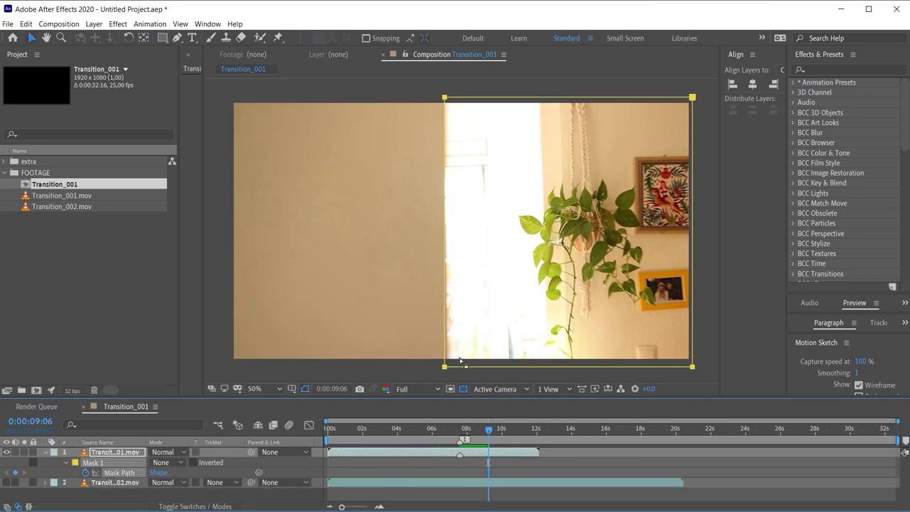
{"action": "left_click_drag", "start_coordinate": [455, 367], "coordinate": [457, 367]}
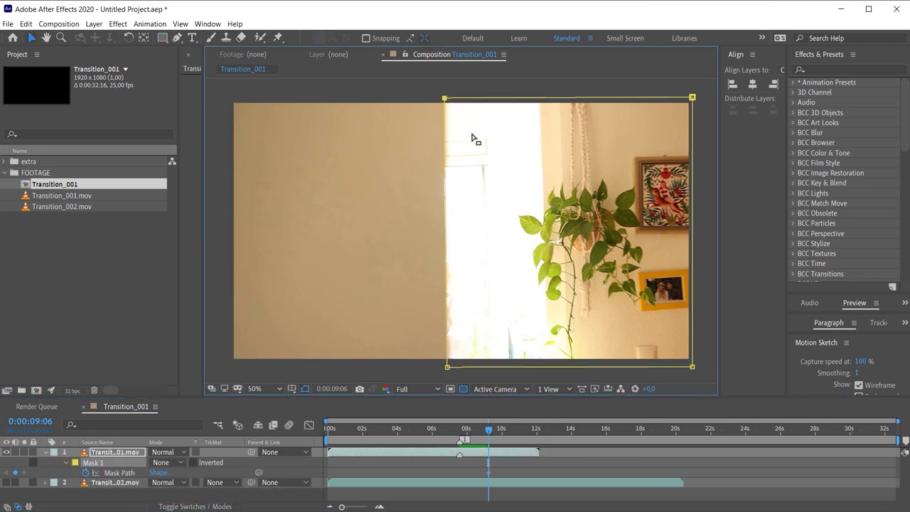
{"action": "key", "text": "Page_Up"}
{"action": "key", "text": "Page_Up"}
{"action": "key", "text": "Page_Up"}
{"action": "key", "text": "Page_Up"}
{"action": "key", "text": "Page_Up"}
{"action": "key", "text": "Page_Up"}
{"action": "left_click", "coordinate": [444, 98]}
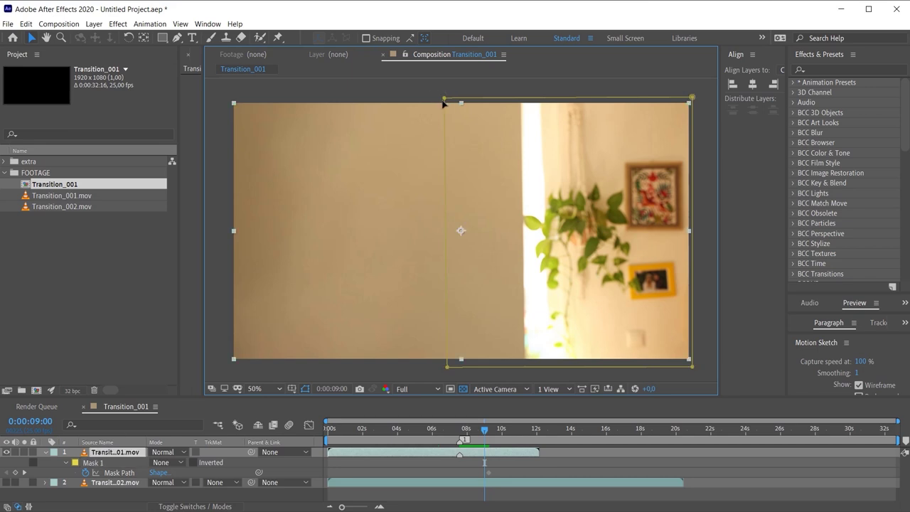
{"action": "left_click_drag", "start_coordinate": [445, 104], "coordinate": [520, 105]}
{"action": "key", "text": "Page_Up"}
{"action": "key", "text": "Page_Up"}
{"action": "key", "text": "Page_Up"}
{"action": "key", "text": "Page_Up"}
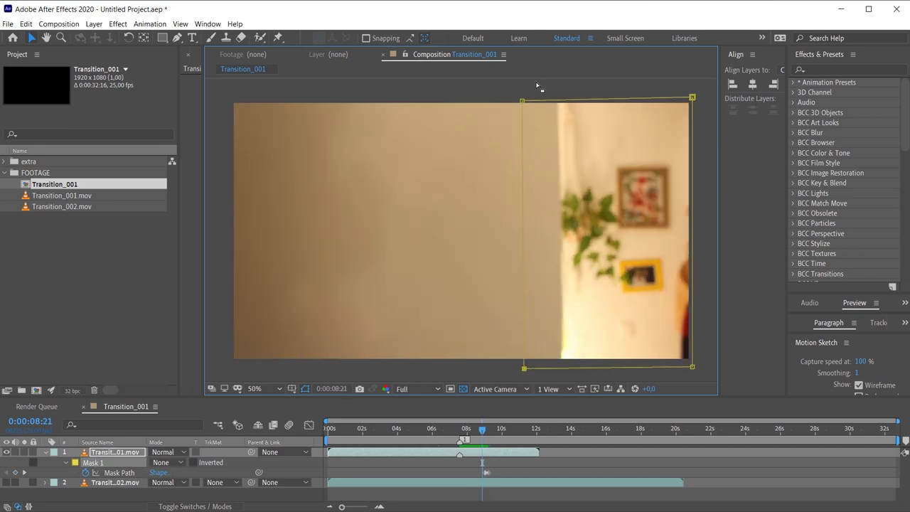
{"action": "left_click_drag", "start_coordinate": [522, 101], "coordinate": [557, 100]}
{"action": "left_click", "coordinate": [524, 369]}
{"action": "left_click_drag", "start_coordinate": [539, 370], "coordinate": [559, 369]}
- Step back to 7:12, realigning the mask corners with the wall edge at 8:05 and 7:22
{"action": "key", "text": "Page_Up"}
{"action": "key", "text": "Page_Up"}
{"action": "key", "text": "Page_Up"}
{"action": "key", "text": "Page_Up"}
{"action": "key", "text": "Page_Up"}
{"action": "key", "text": "Page_Up"}
{"action": "key", "text": "Page_Up"}
{"action": "key", "text": "Page_Up"}
{"action": "key", "text": "Page_Up"}
{"action": "key", "text": "Page_Up"}
{"action": "key", "text": "Page_Up"}
{"action": "key", "text": "Page_Up"}
{"action": "key", "text": "Page_Up"}
{"action": "key", "text": "Page_Up"}
{"action": "key", "text": "Page_Up"}
{"action": "key", "text": "Page_Up"}
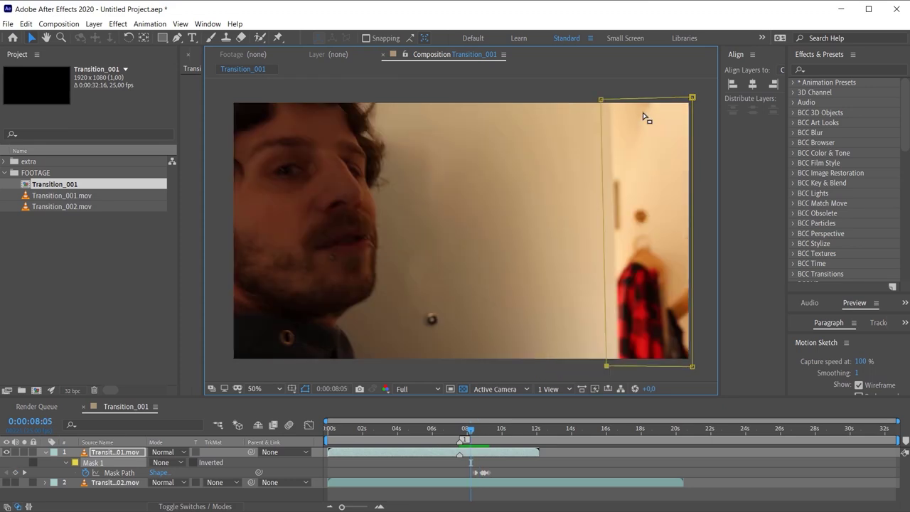
{"action": "left_click_drag", "start_coordinate": [601, 101], "coordinate": [607, 99]}
{"action": "left_click_drag", "start_coordinate": [617, 365], "coordinate": [620, 364]}
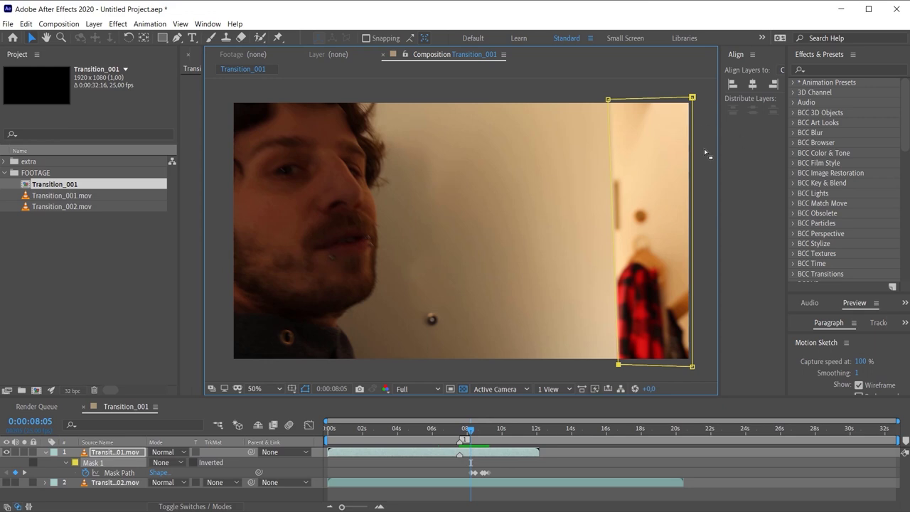
{"action": "key", "text": "Page_Up"}
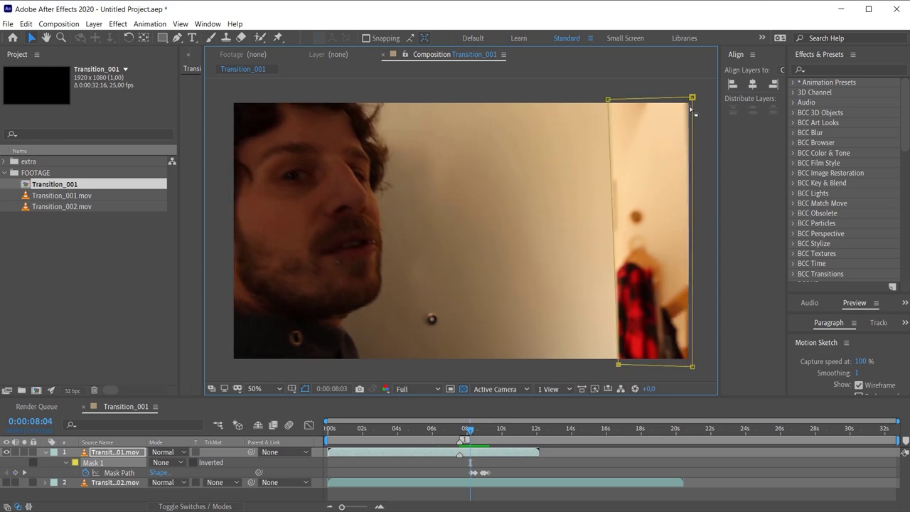
{"action": "key", "text": "Page_Up"}
{"action": "key", "text": "Page_Up"}
{"action": "key", "text": "Page_Up"}
{"action": "key", "text": "Page_Up"}
{"action": "key", "text": "Page_Up"}
{"action": "key", "text": "Page_Up"}
{"action": "key", "text": "Page_Up"}
{"action": "left_click_drag", "start_coordinate": [646, 97], "coordinate": [569, 99]}
{"action": "key", "text": "Page_Up"}
{"action": "key", "text": "Page_Up"}
{"action": "key", "text": "Page_Up"}
{"action": "key", "text": "Page_Up"}
{"action": "key", "text": "Page_Up"}
{"action": "key", "text": "Page_Up"}
{"action": "key", "text": "Page_Up"}
{"action": "key", "text": "Page_Up"}
{"action": "key", "text": "Page_Up"}
{"action": "key", "text": "Page_Up"}
{"action": "left_click", "coordinate": [574, 101]}
{"action": "left_click_drag", "start_coordinate": [590, 366], "coordinate": [581, 365]}
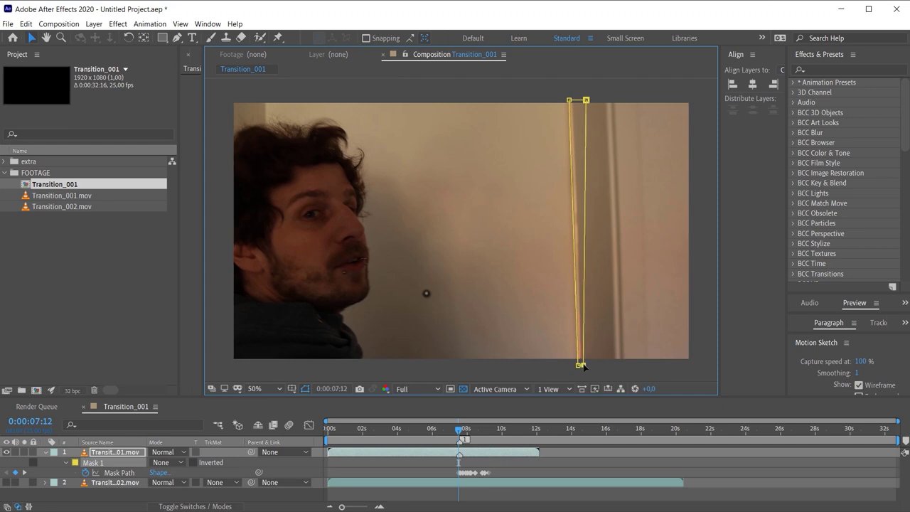
{"action": "left_click_drag", "start_coordinate": [587, 100], "coordinate": [572, 100]}
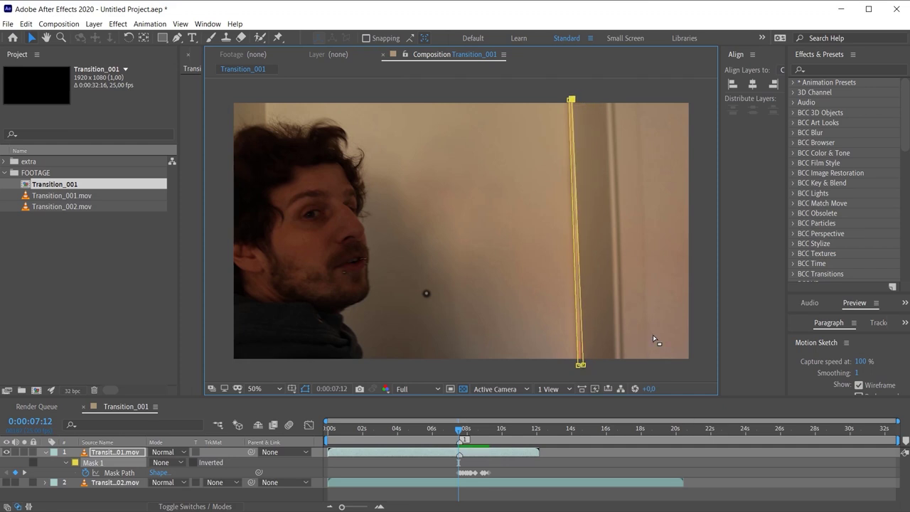
{"action": "key", "text": "Page_Up"}
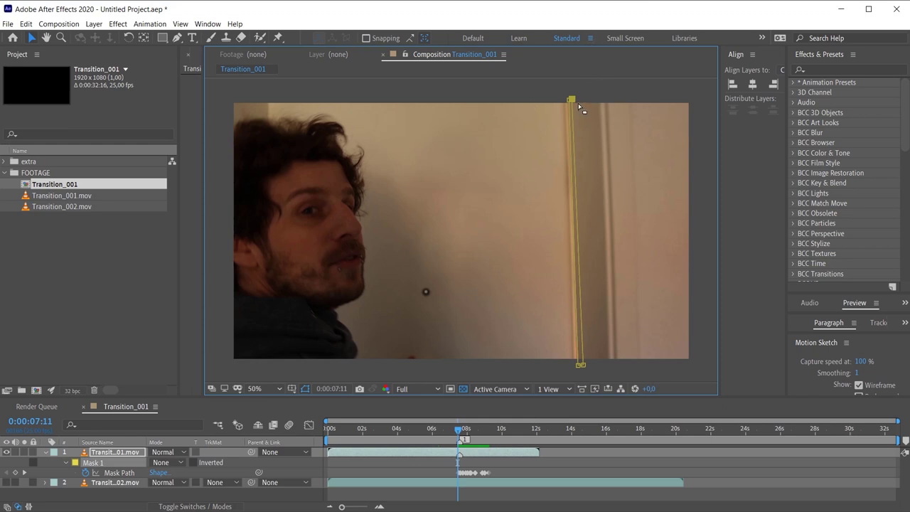
- Shift the whole mask at 9:11, then realign its left edge with the wall at 9:08
{"action": "double_click", "coordinate": [580, 366]}
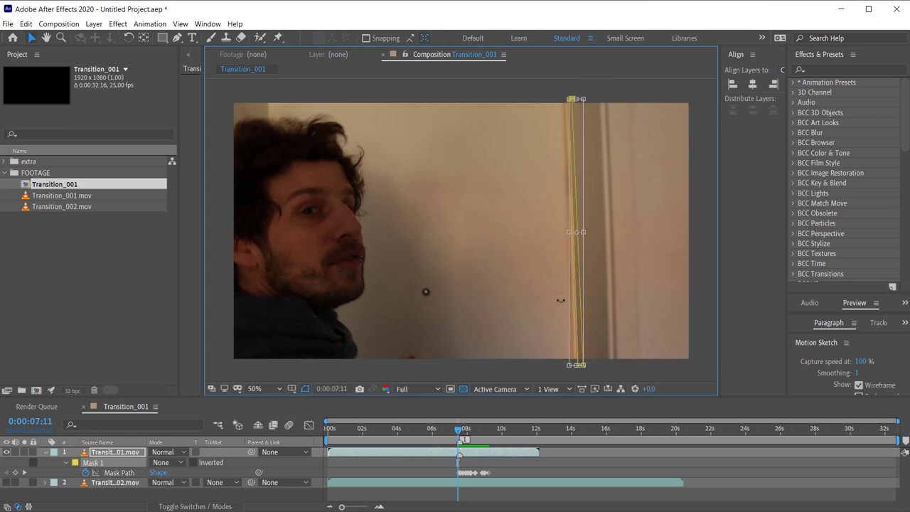
{"action": "key", "text": "Page_Down"}
{"action": "key", "text": "Page_Down"}
{"action": "key", "text": "Page_Down"}
{"action": "key", "text": "Page_Down"}
{"action": "key", "text": "Page_Down"}
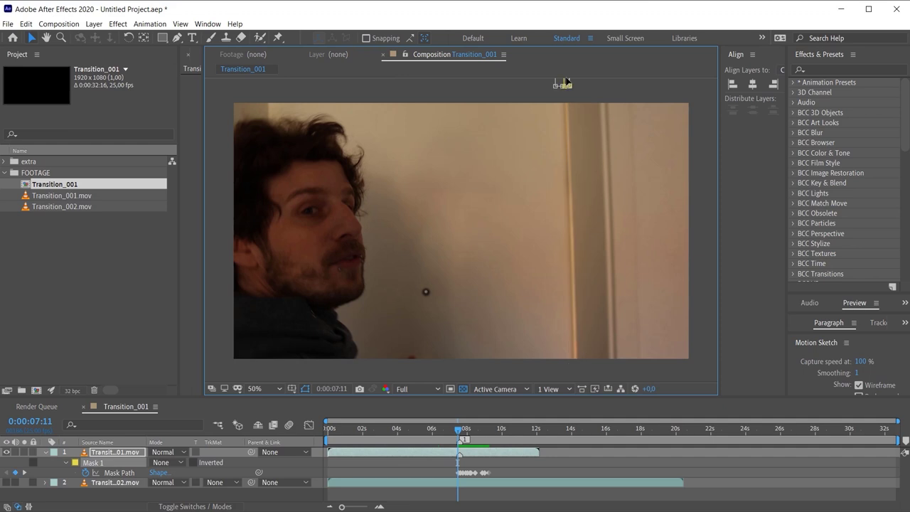
{"action": "left_click", "coordinate": [492, 431]}
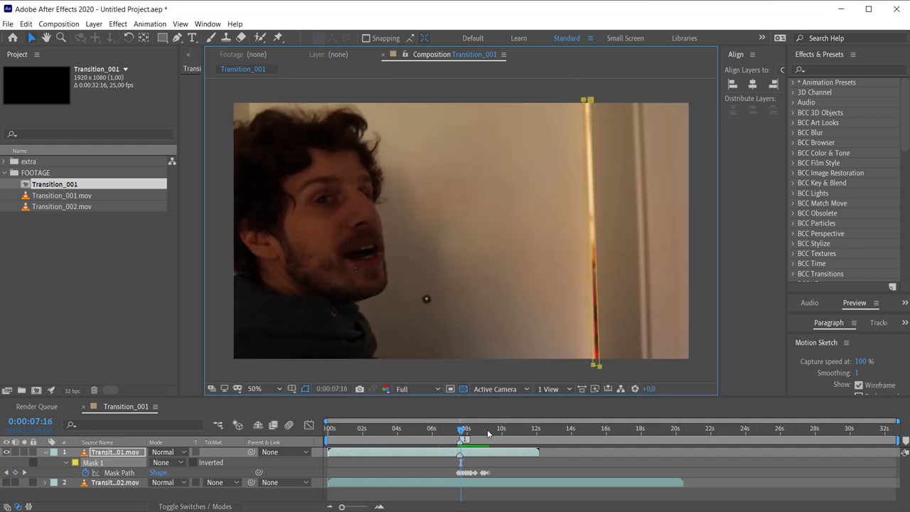
{"action": "left_click_drag", "start_coordinate": [445, 187], "coordinate": [450, 235]}
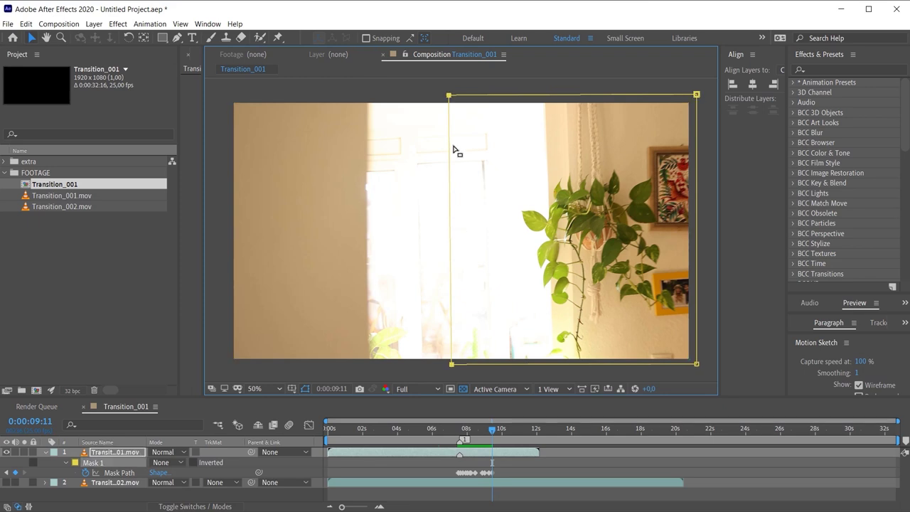
{"action": "left_click_drag", "start_coordinate": [447, 226], "coordinate": [368, 229]}
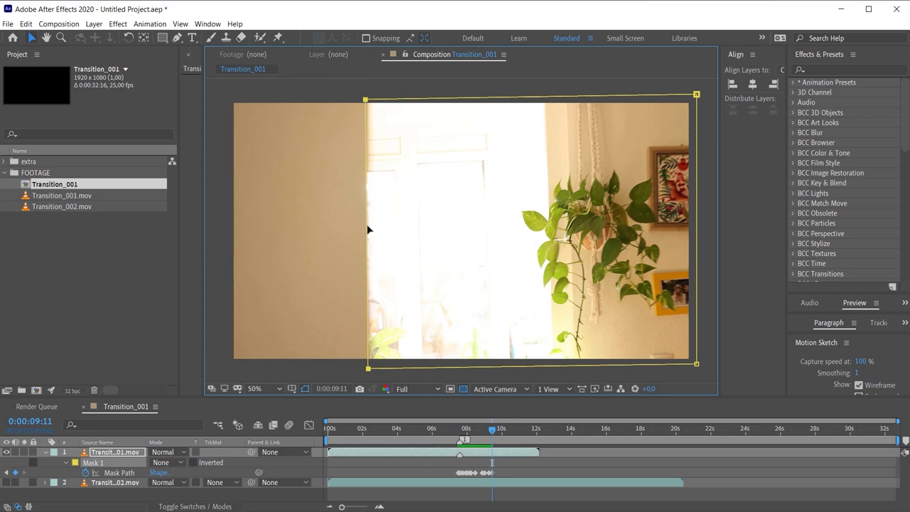
{"action": "left_click_drag", "start_coordinate": [494, 429], "coordinate": [502, 418]}
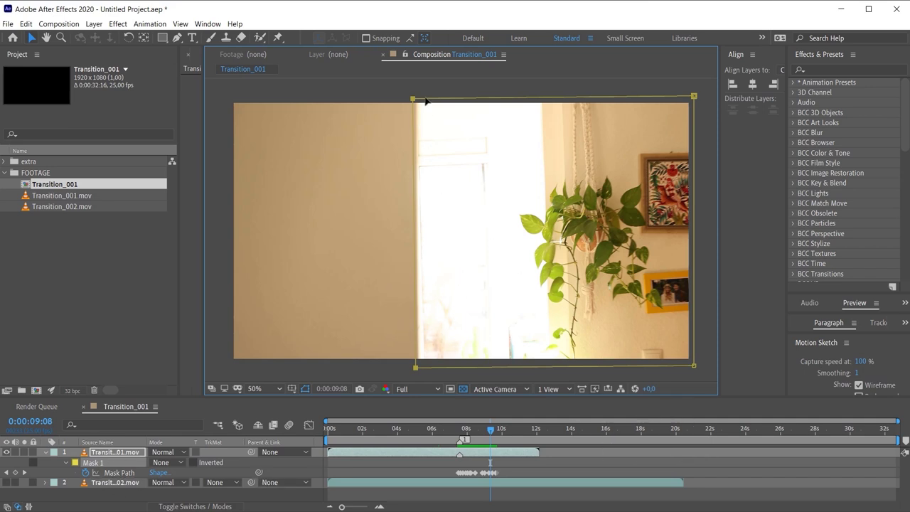
{"action": "scroll", "coordinate": [431, 159], "scroll_direction": "up", "scroll_amount": 2}
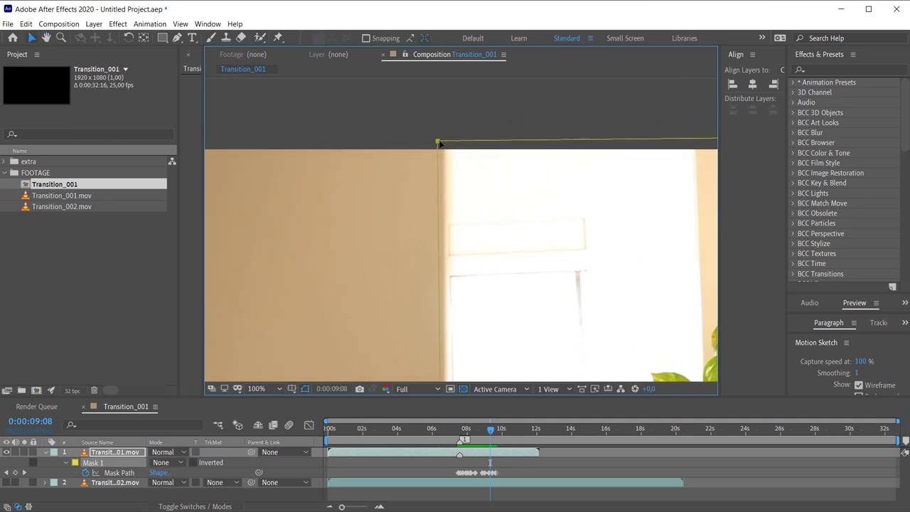
- Set Mask 1 to Subtract with a 1 px feather
{"action": "left_click", "coordinate": [170, 463]}
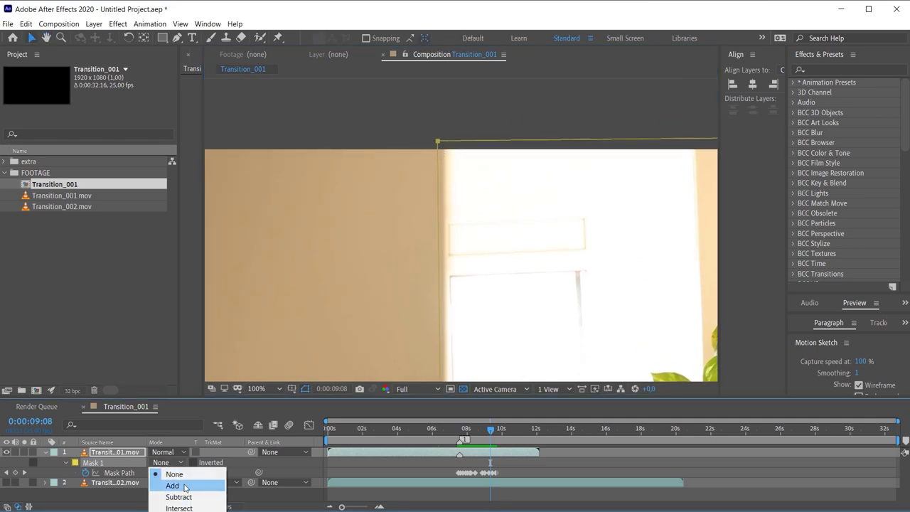
{"action": "left_click", "coordinate": [178, 497]}
{"action": "key", "text": "f"}
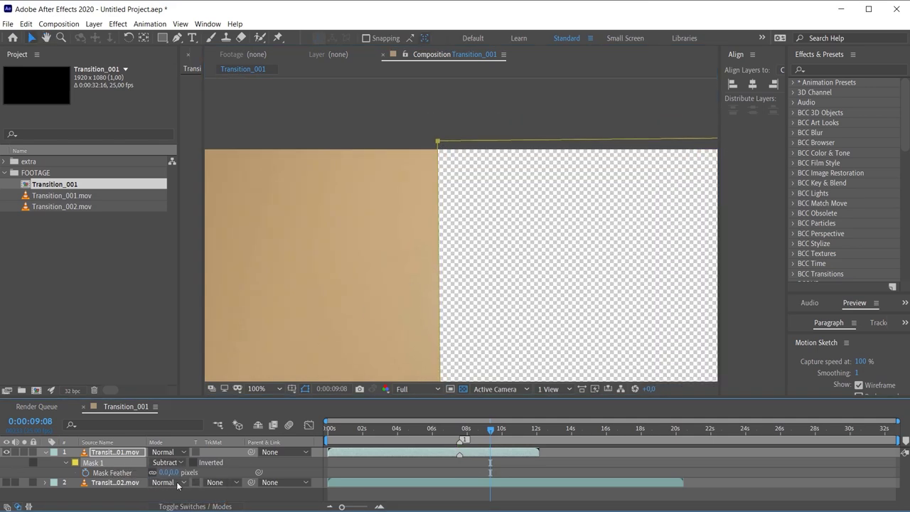
{"action": "left_click_drag", "start_coordinate": [171, 473], "coordinate": [175, 475]}
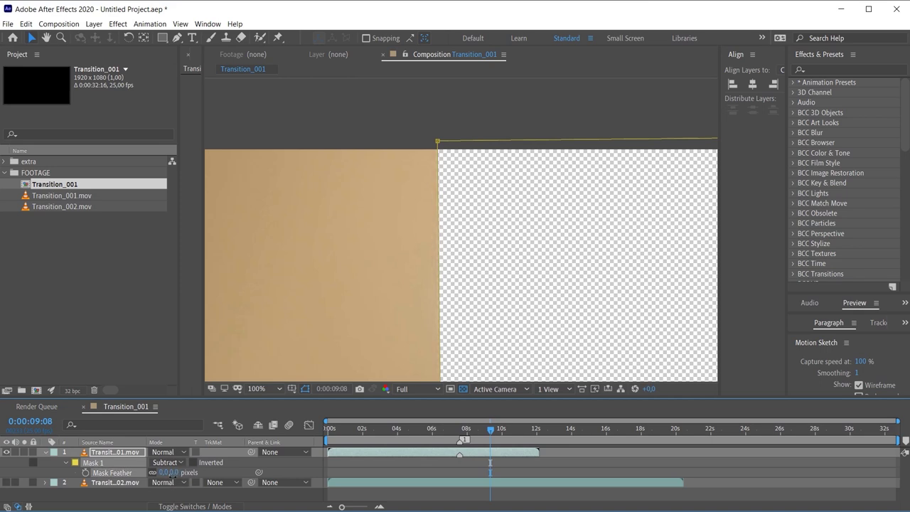
- Enable motion blur on the masked clip and the composition, comparing it off and on
{"action": "left_click", "coordinate": [195, 507]}
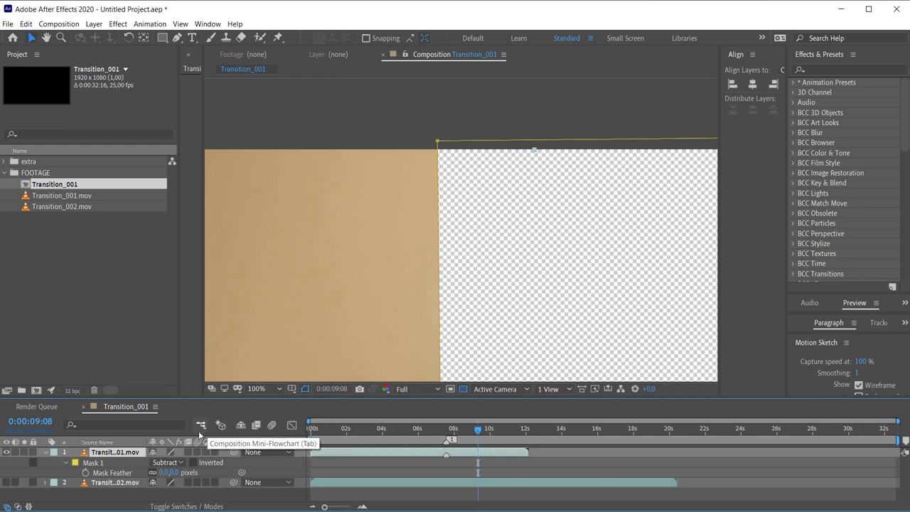
{"action": "left_click", "coordinate": [199, 454]}
{"action": "left_click", "coordinate": [272, 424]}
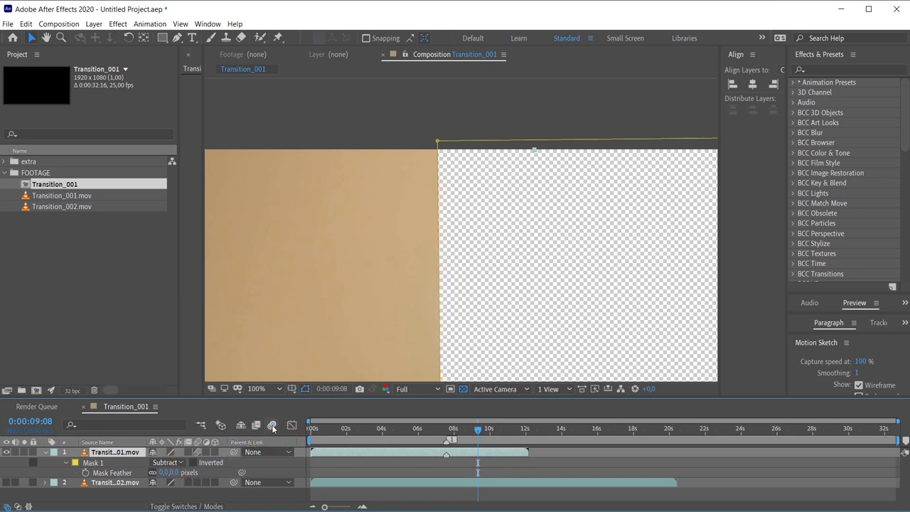
{"action": "left_click", "coordinate": [272, 425]}
{"action": "left_click", "coordinate": [273, 427]}
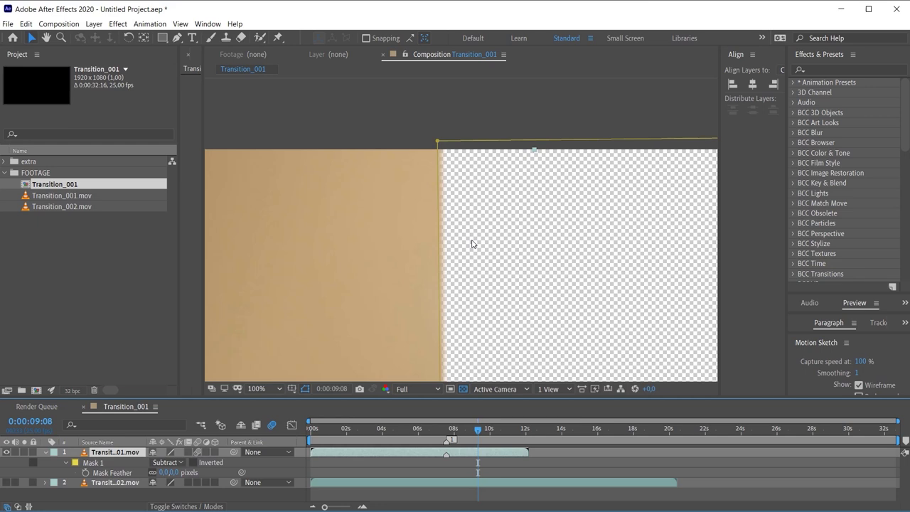
- Play the wipe from 6:00, then scrub back through it to about 9:11
{"action": "scroll", "coordinate": [472, 244], "scroll_direction": "down", "scroll_amount": 2}
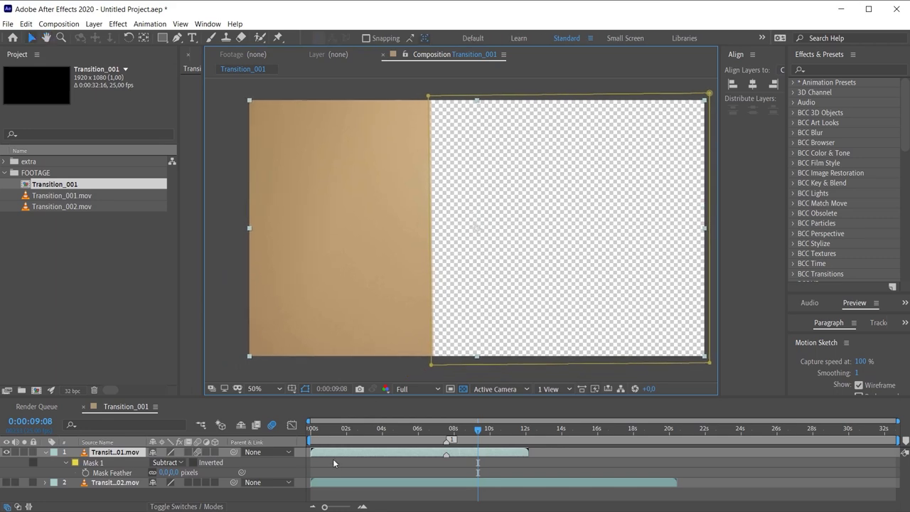
{"action": "left_click", "coordinate": [394, 430]}
{"action": "left_click_drag", "start_coordinate": [395, 436], "coordinate": [417, 445]}
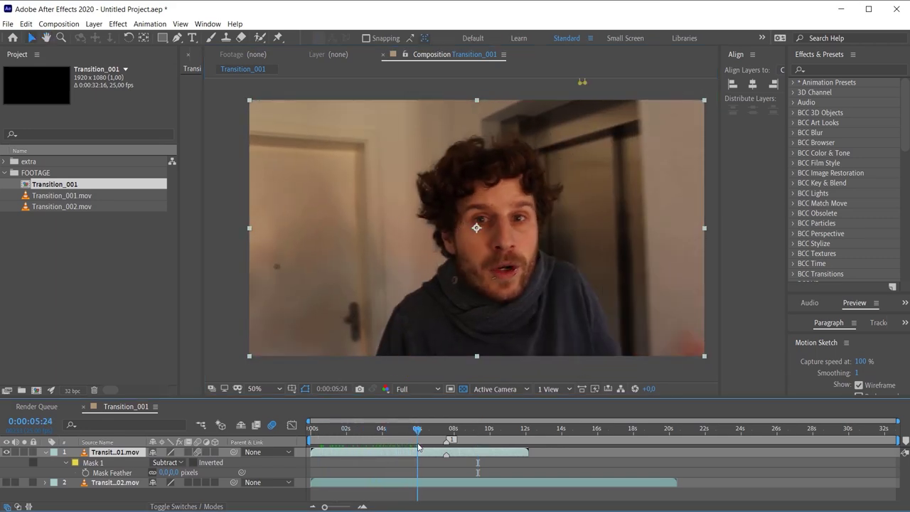
{"action": "left_click", "coordinate": [442, 429]}
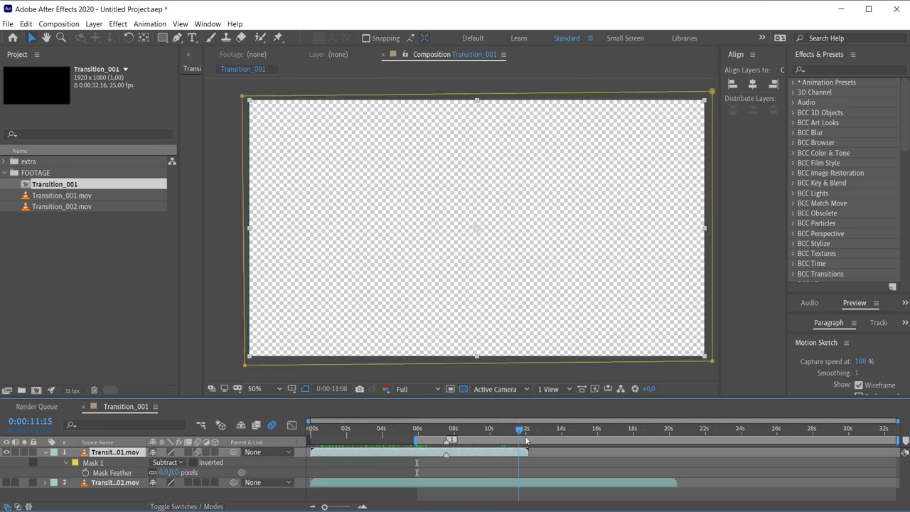
{"action": "left_click", "coordinate": [418, 431]}
{"action": "key", "text": "space"}
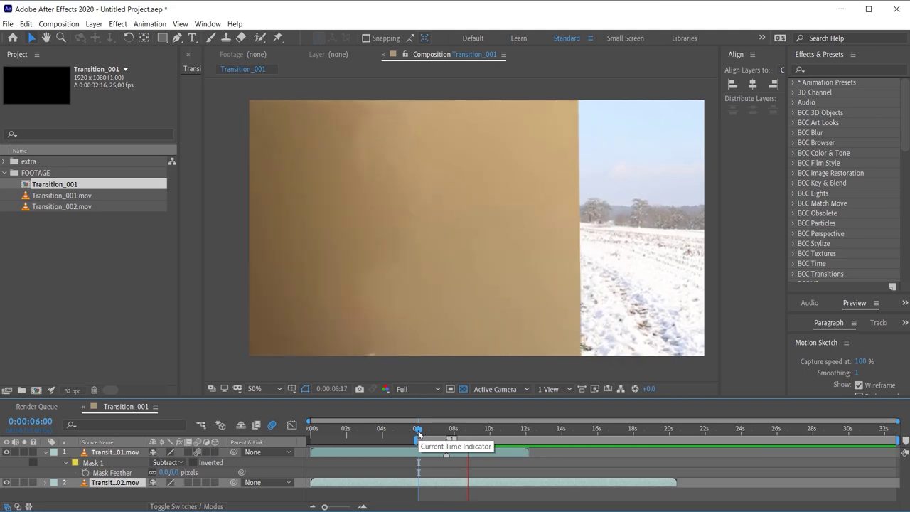
{"action": "left_click_drag", "start_coordinate": [418, 435], "coordinate": [470, 439]}
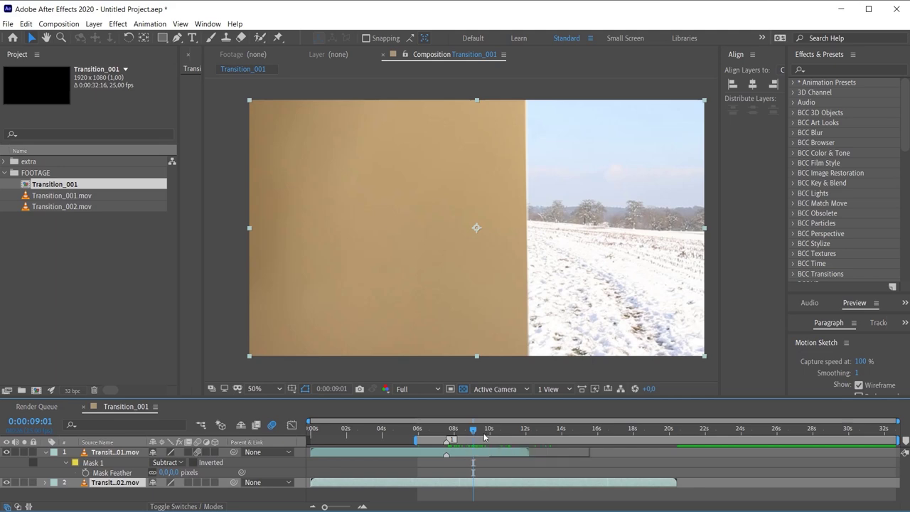
{"action": "left_click_drag", "start_coordinate": [470, 438], "coordinate": [447, 435]}
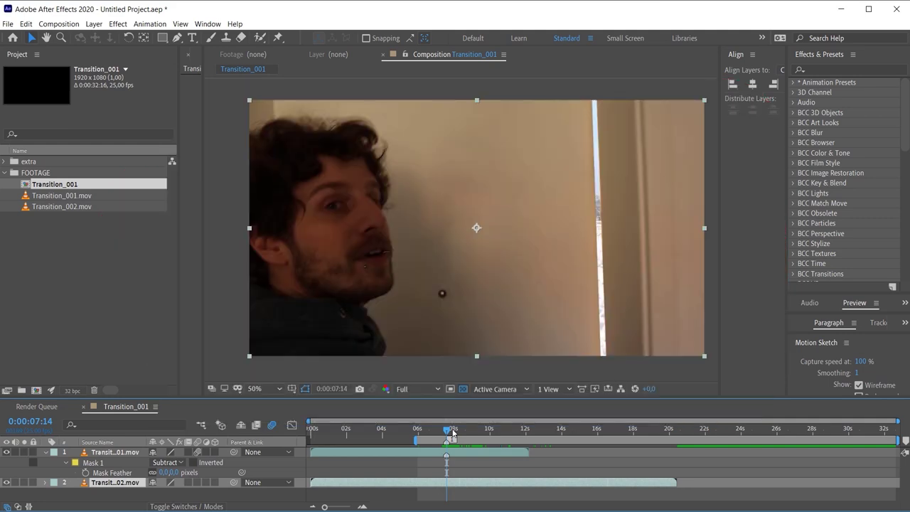
{"action": "left_click", "coordinate": [446, 433]}
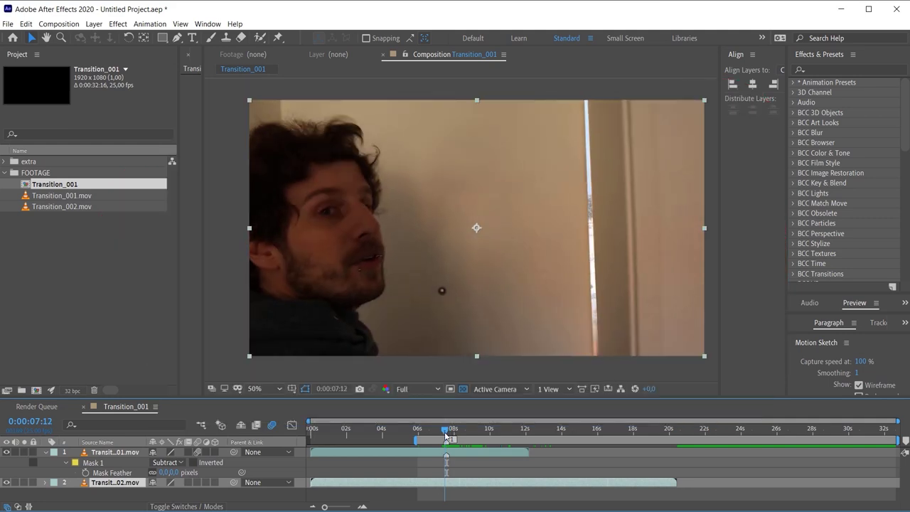
{"action": "left_click_drag", "start_coordinate": [445, 435], "coordinate": [479, 448]}
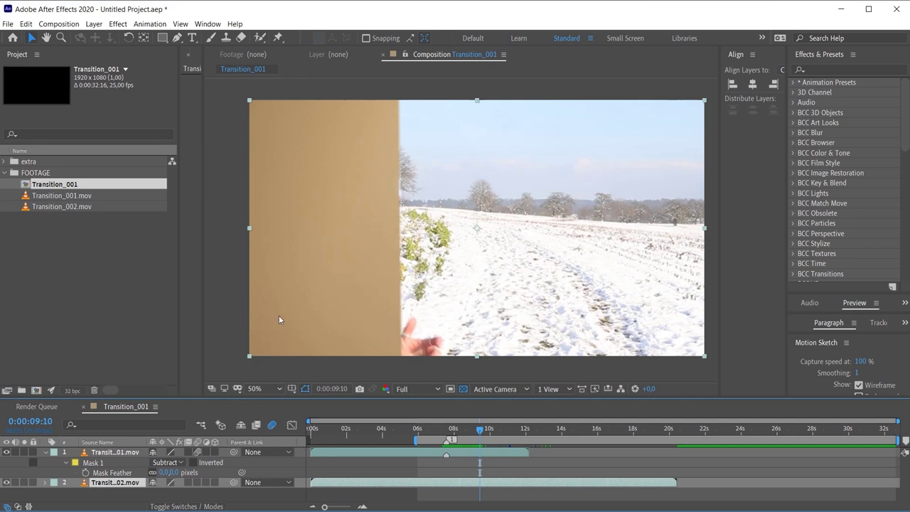
{"action": "mouse_move", "coordinate": [480, 432]}
{"action": "left_mouse_down"}
{"action": "mouse_move", "coordinate": [447, 439]}
{"action": "mouse_move", "coordinate": [489, 435]}
{"action": "left_mouse_up"}
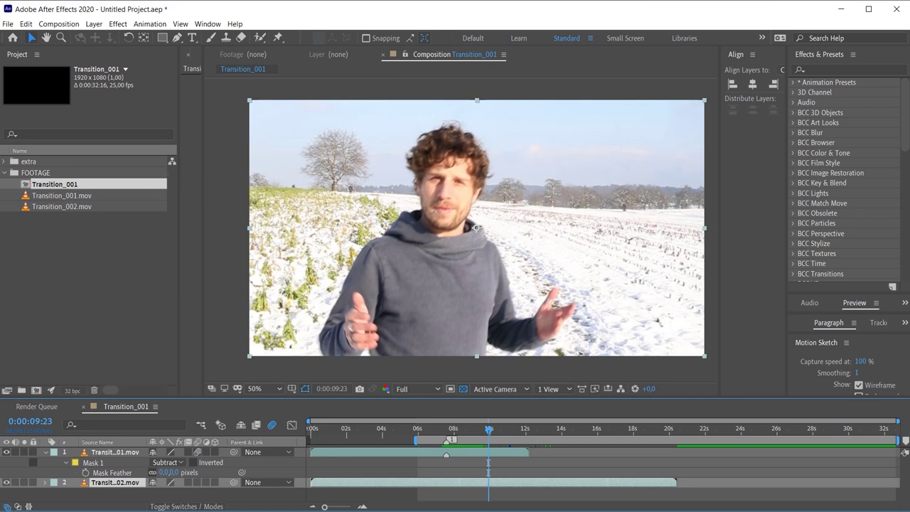
- Make a Hair_001 composition from Hair_001.jpg in the extra folder
{"action": "left_click", "coordinate": [3, 164]}
{"action": "left_click", "coordinate": [35, 175]}
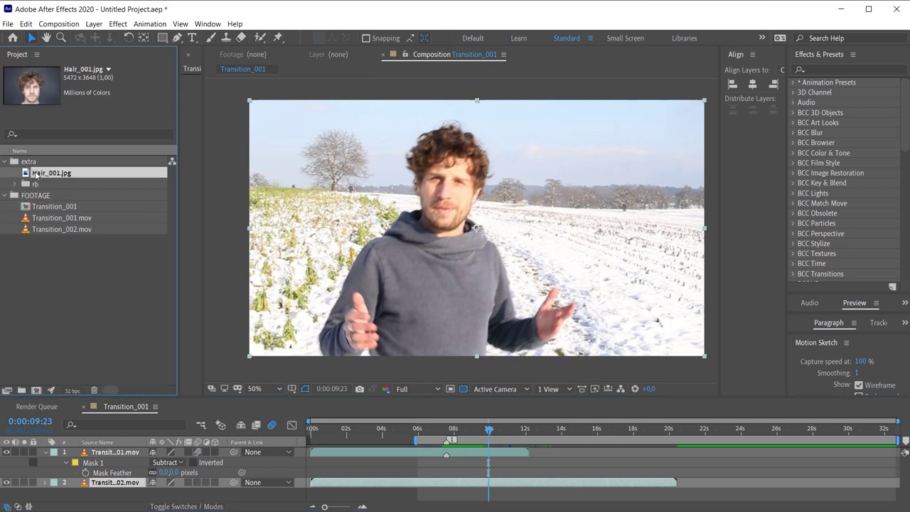
{"action": "left_click_drag", "start_coordinate": [34, 175], "coordinate": [36, 390]}
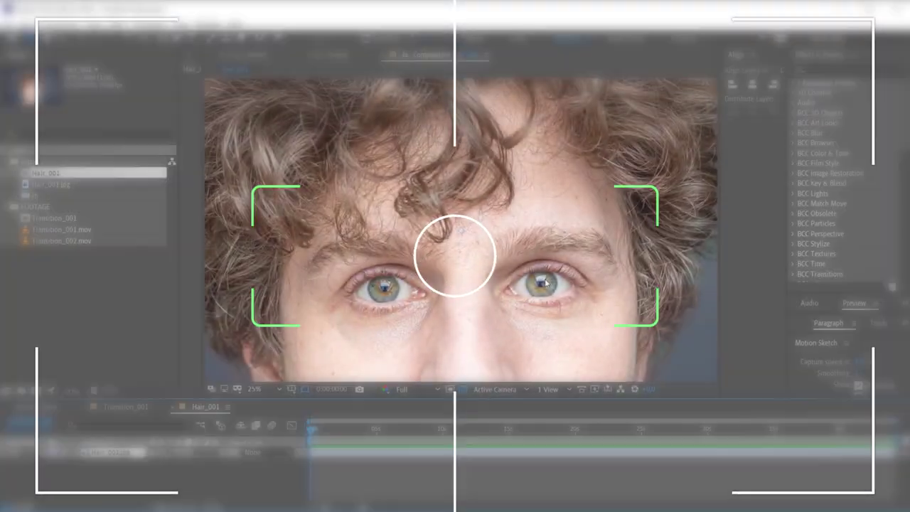
{"action": "scroll", "coordinate": [564, 295], "scroll_direction": "down", "scroll_amount": 2}
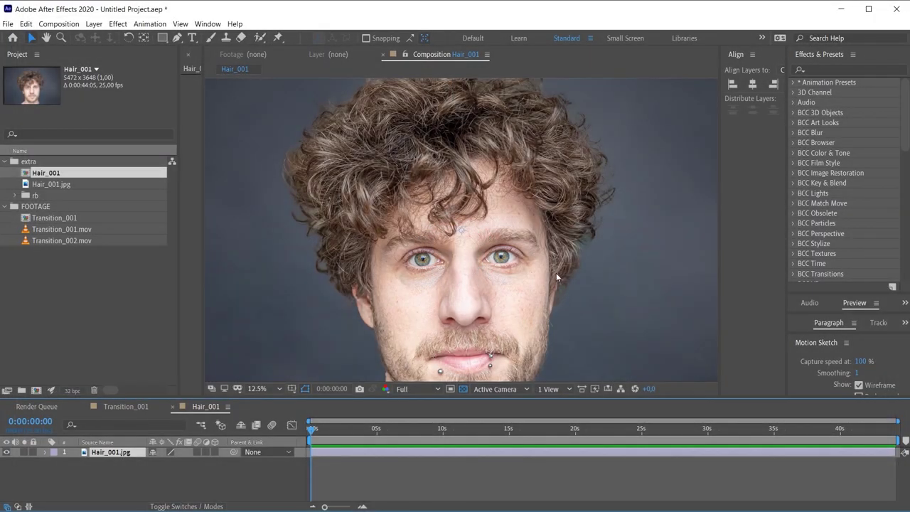
{"action": "scroll", "coordinate": [581, 307], "scroll_direction": "up", "scroll_amount": 4}
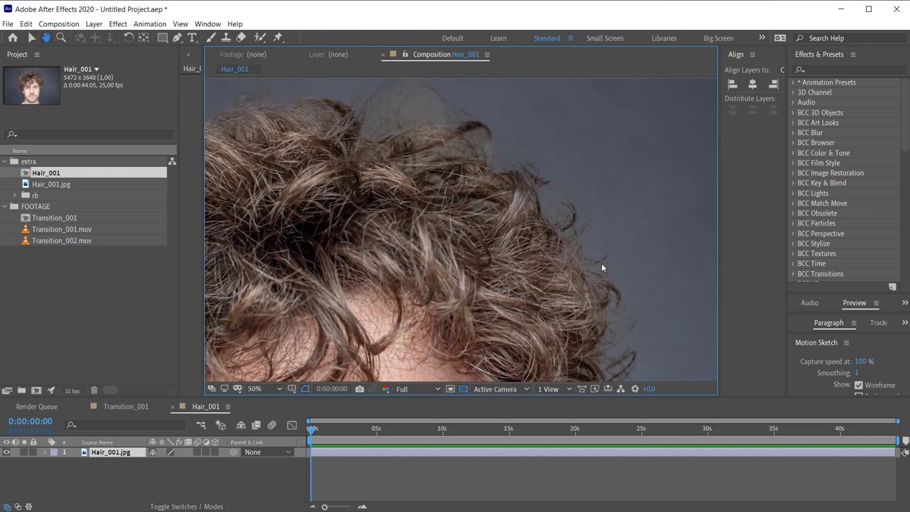
{"action": "scroll", "coordinate": [595, 265], "scroll_direction": "up", "scroll_amount": 2}
{"action": "left_click_drag", "start_coordinate": [626, 223], "coordinate": [571, 280]}
{"action": "left_click_drag", "start_coordinate": [447, 162], "coordinate": [560, 269]}
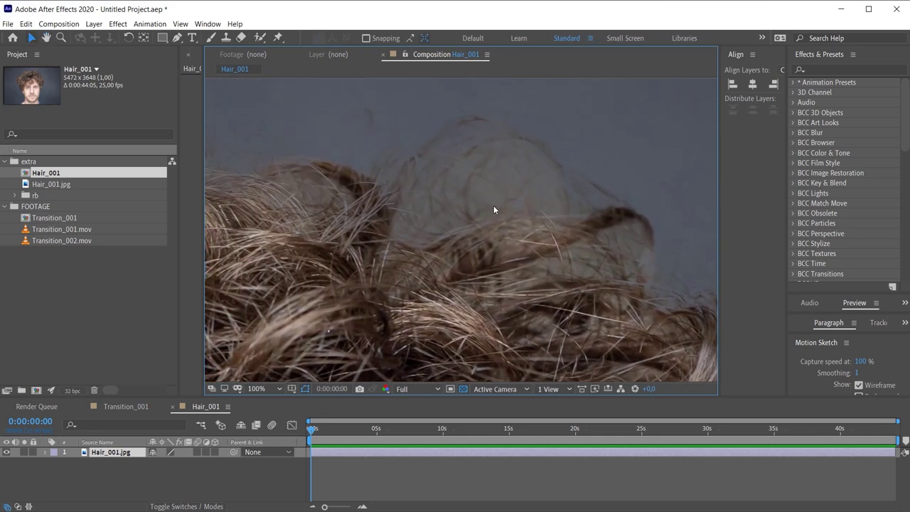
{"action": "left_click_drag", "start_coordinate": [357, 216], "coordinate": [506, 193]}
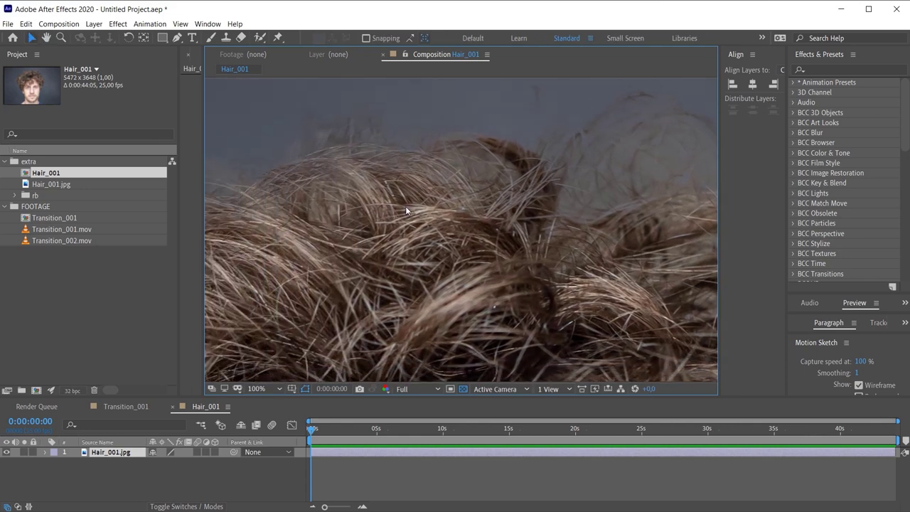
{"action": "scroll", "coordinate": [416, 229], "scroll_direction": "down", "scroll_amount": 6}
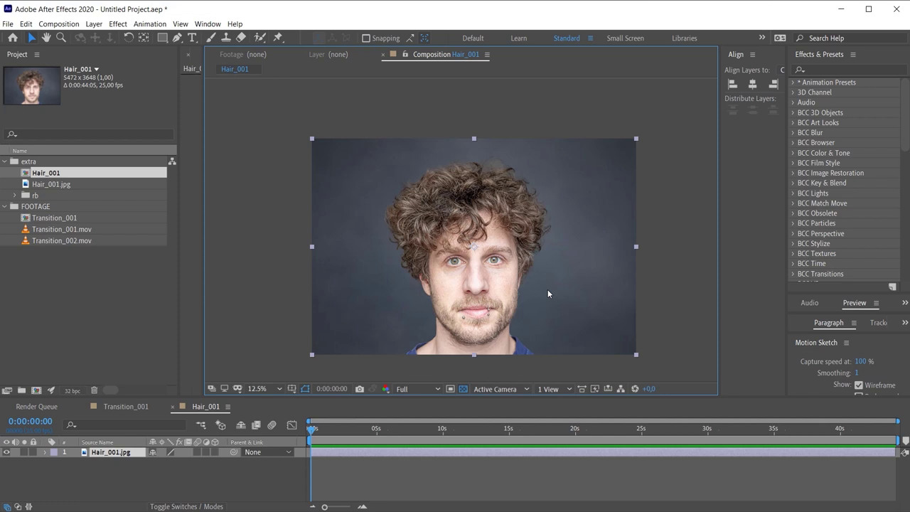
{"action": "scroll", "coordinate": [544, 281], "scroll_direction": "up", "scroll_amount": 1}
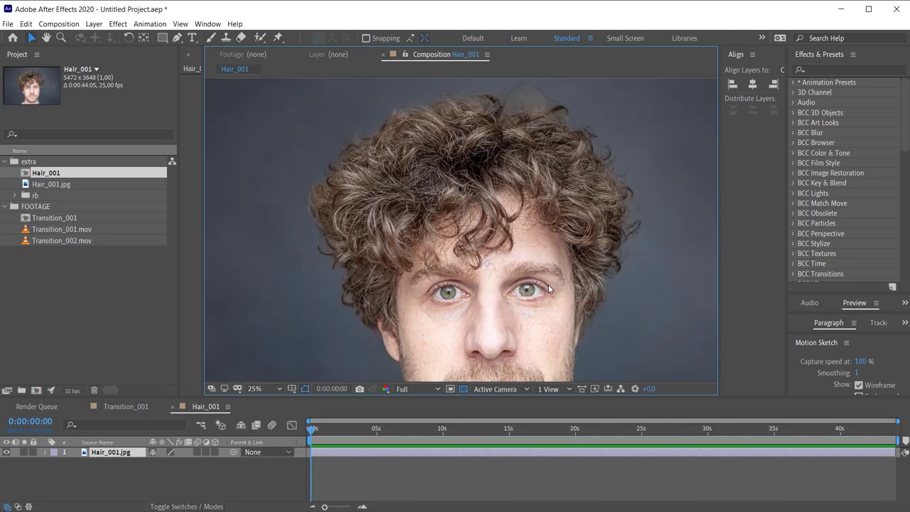
{"action": "scroll", "coordinate": [610, 266], "scroll_direction": "up", "scroll_amount": 1}
{"action": "scroll", "coordinate": [509, 267], "scroll_direction": "down", "scroll_amount": 2}
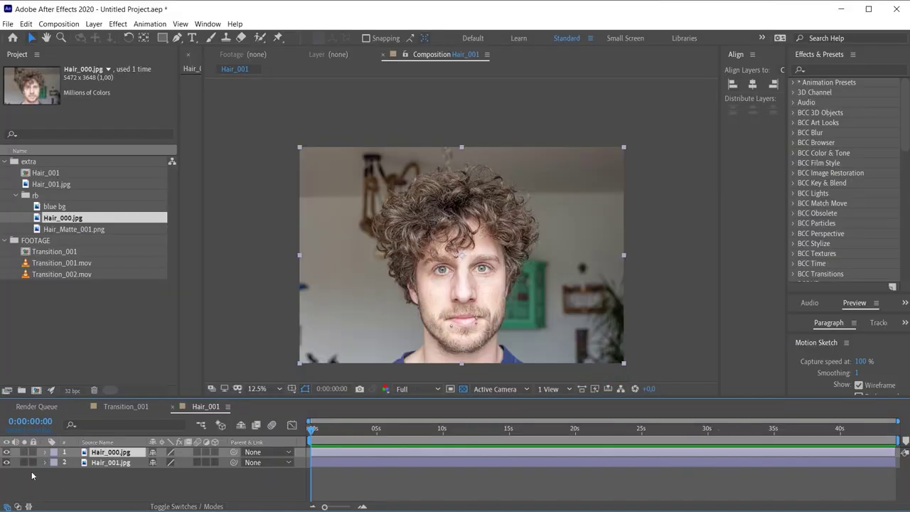
- Compare the portraits by toggling the top layer, then zoom and pan across the hair and face
{"action": "left_click", "coordinate": [6, 452]}
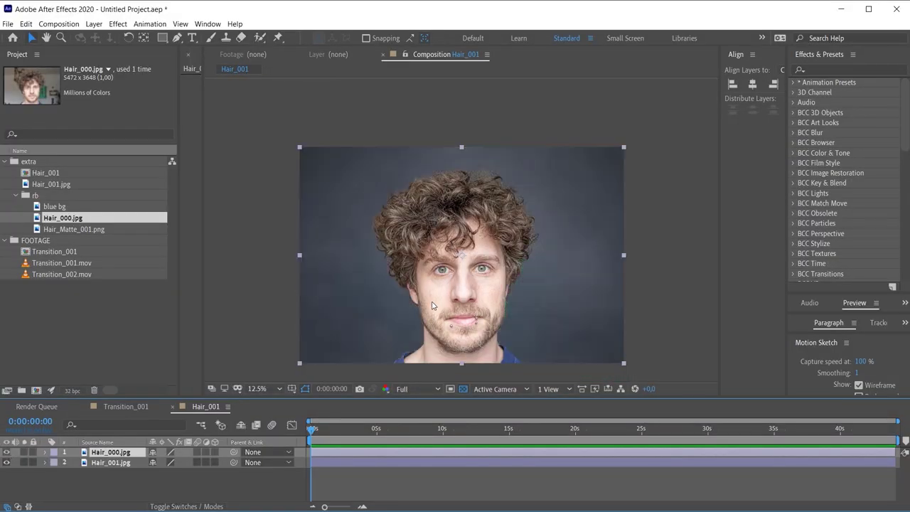
{"action": "left_click", "coordinate": [6, 452]}
{"action": "scroll", "coordinate": [425, 233], "scroll_direction": "up", "scroll_amount": 1}
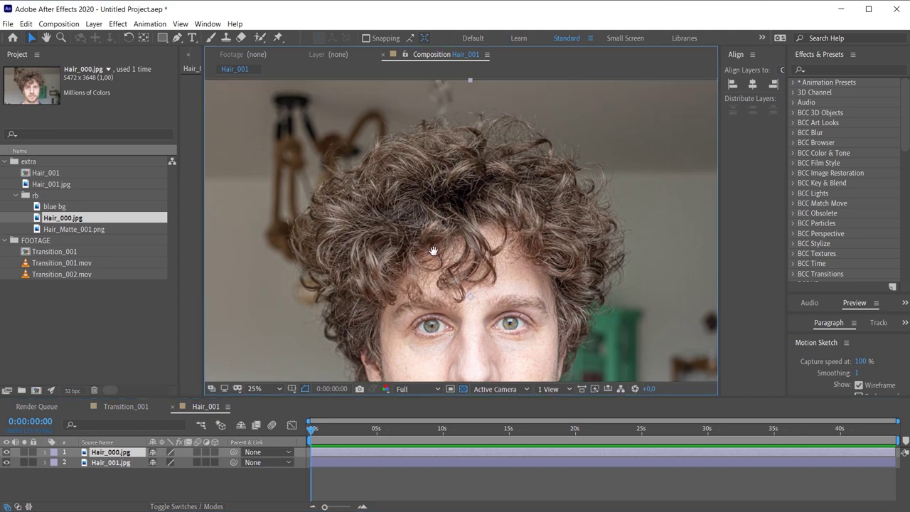
{"action": "scroll", "coordinate": [425, 234], "scroll_direction": "up", "scroll_amount": 2}
{"action": "left_click_drag", "start_coordinate": [618, 322], "coordinate": [586, 141]}
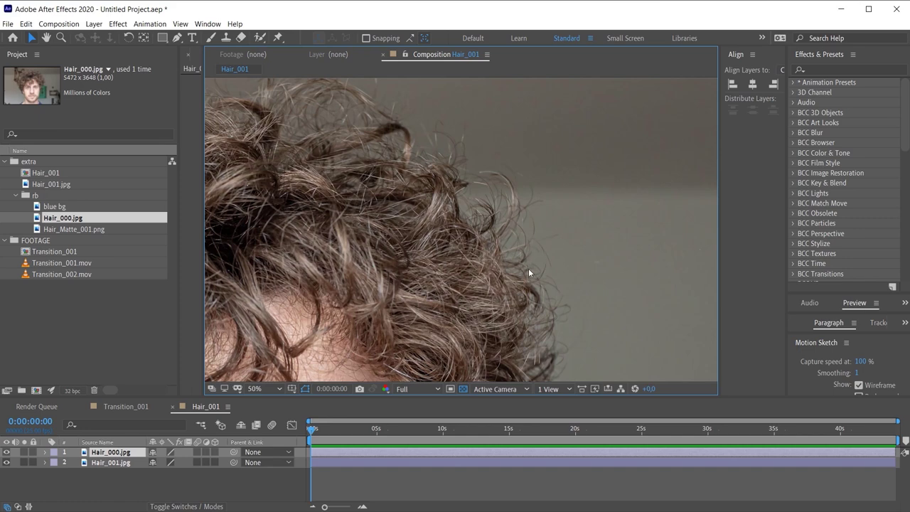
{"action": "left_click_drag", "start_coordinate": [543, 308], "coordinate": [562, 215]}
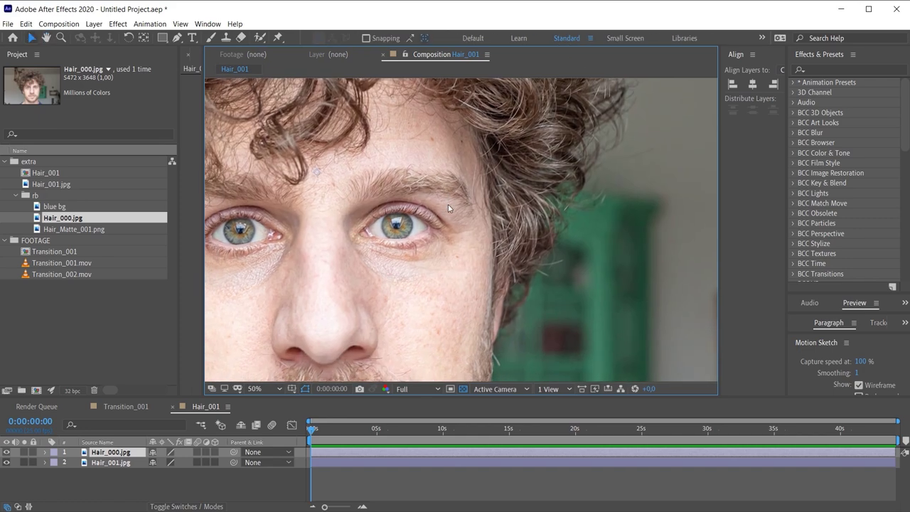
{"action": "scroll", "coordinate": [448, 205], "scroll_direction": "up", "scroll_amount": 5}
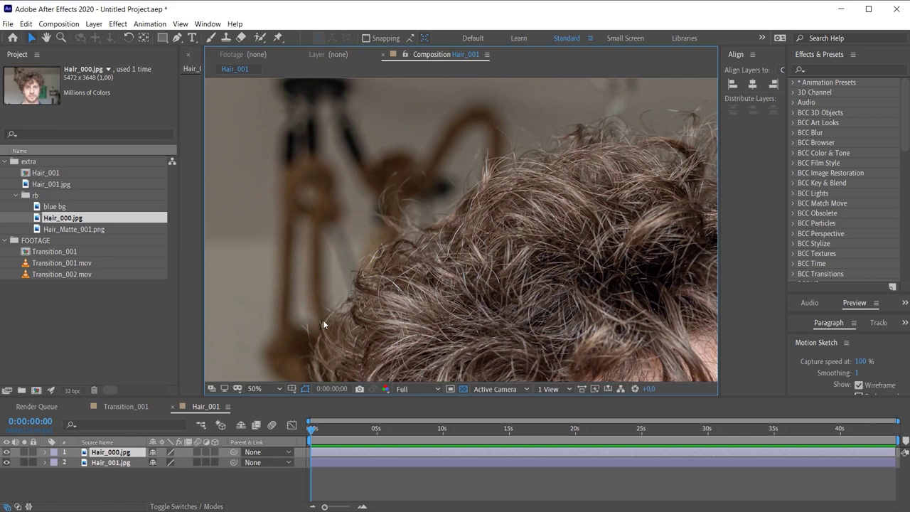
{"action": "scroll", "coordinate": [345, 206], "scroll_direction": "down", "scroll_amount": 3}
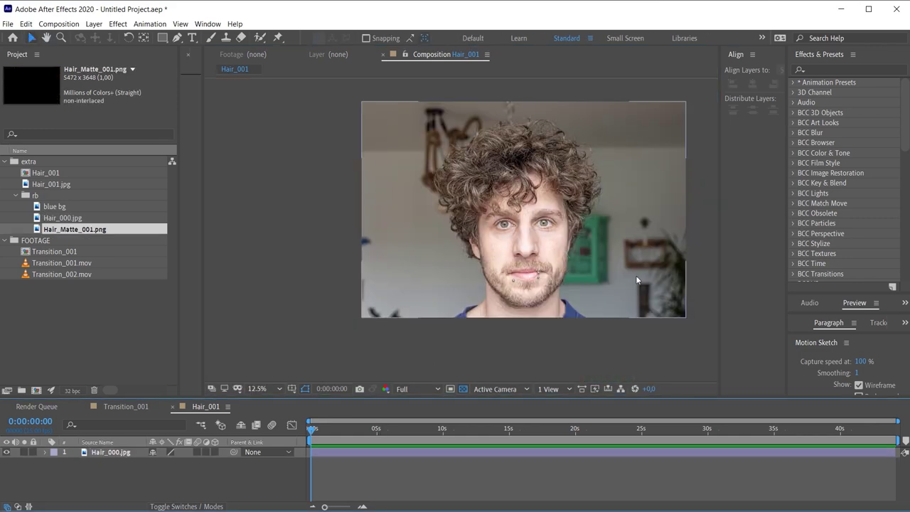
- Set the work area to the first frame and trim the Hair_001 composition to it
{"action": "scroll", "coordinate": [631, 280], "scroll_direction": "up", "scroll_amount": 2}
{"action": "left_click_drag", "start_coordinate": [631, 280], "coordinate": [540, 292]}
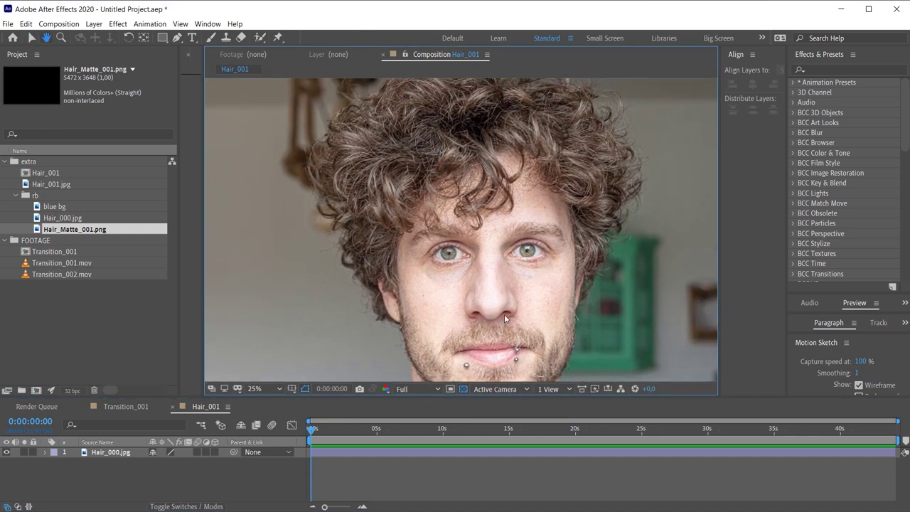
{"action": "key", "text": "v"}
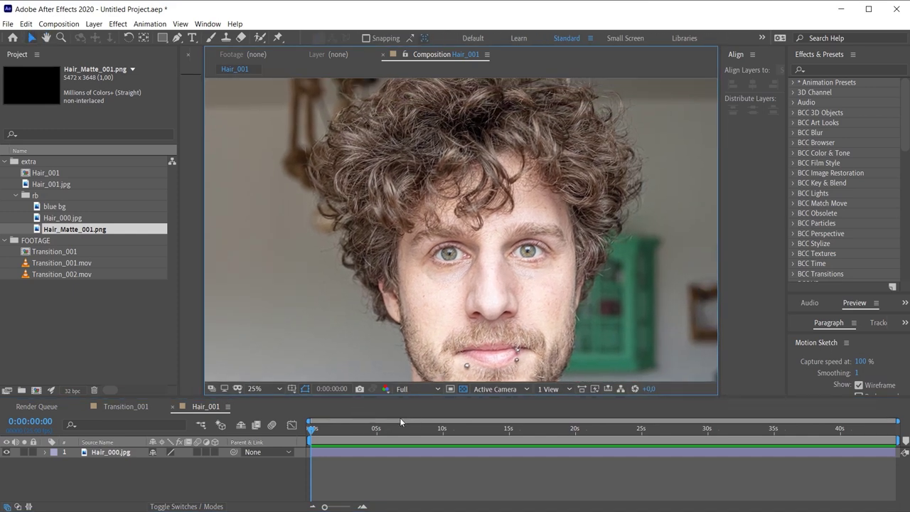
{"action": "key", "text": "semicolon"}
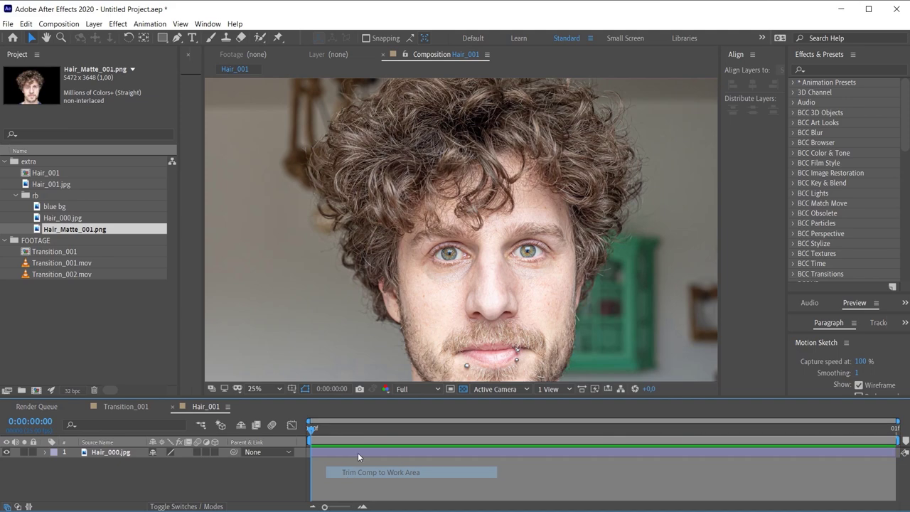
{"action": "key", "text": "comma"}
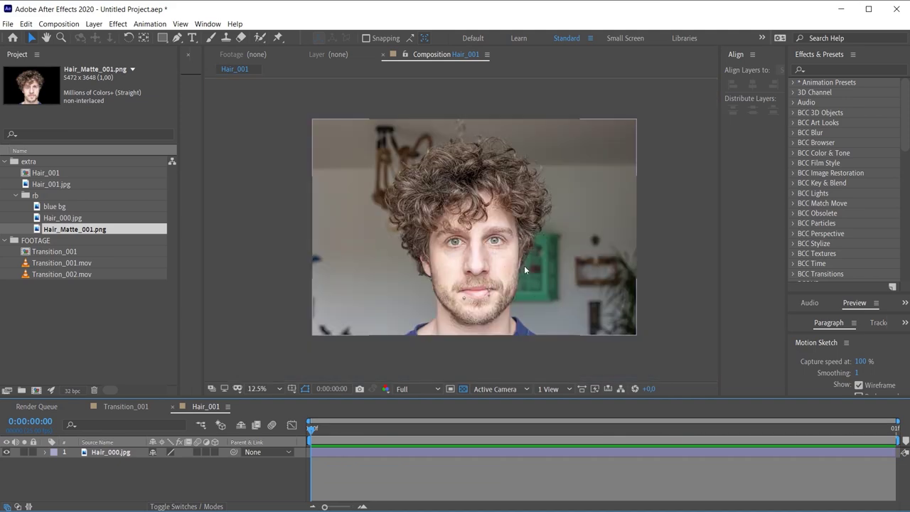
{"action": "key", "text": "period"}
{"action": "key", "text": "h"}
{"action": "left_click_drag", "start_coordinate": [525, 182], "coordinate": [524, 280]}
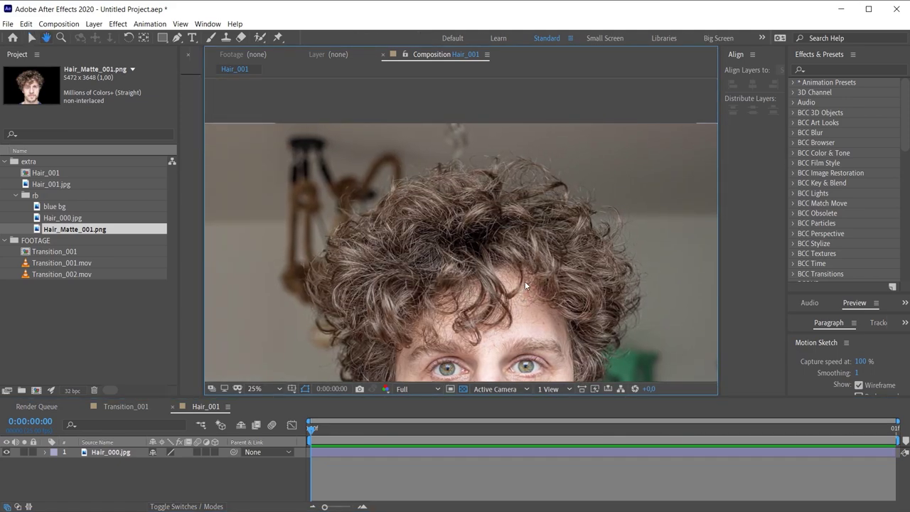
{"action": "key", "text": "v"}
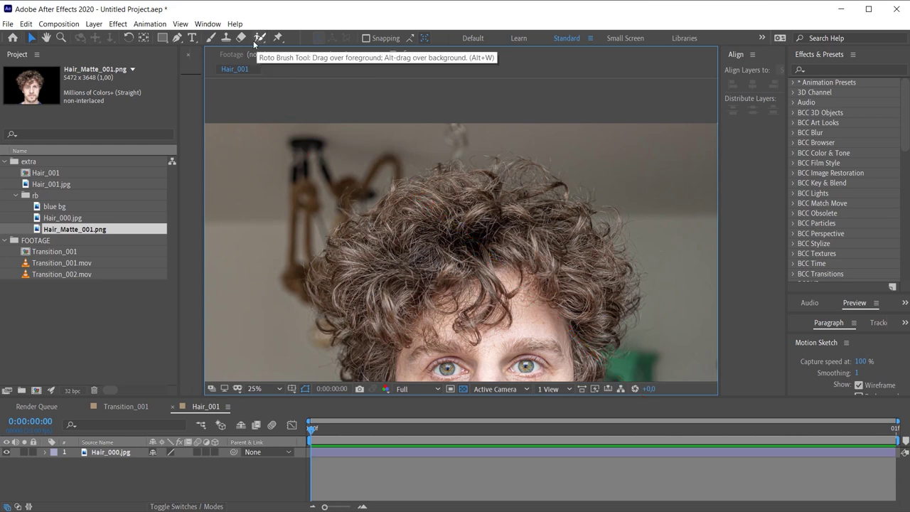
- Select the Roto Brush tool and resize panels so Effect Controls sits beside the viewer
{"action": "left_click_drag", "start_coordinate": [258, 43], "coordinate": [322, 44]}
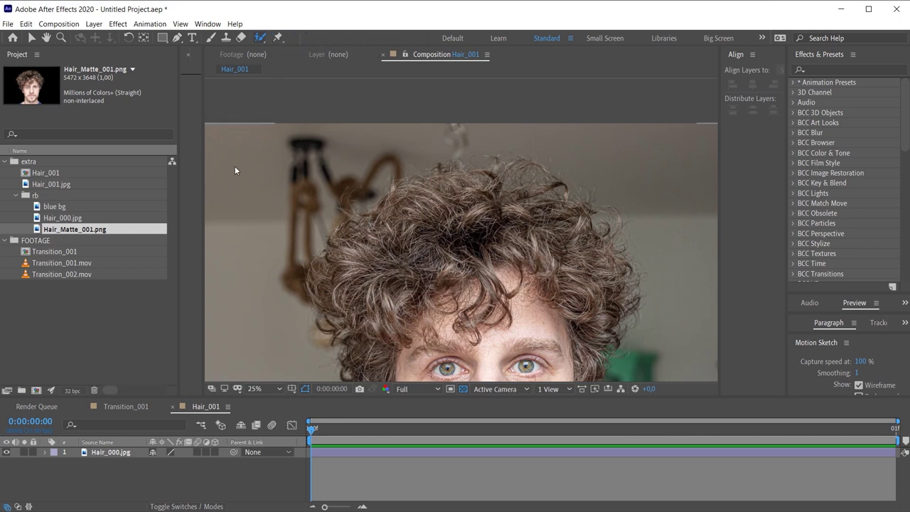
{"action": "left_click_drag", "start_coordinate": [203, 158], "coordinate": [276, 158]}
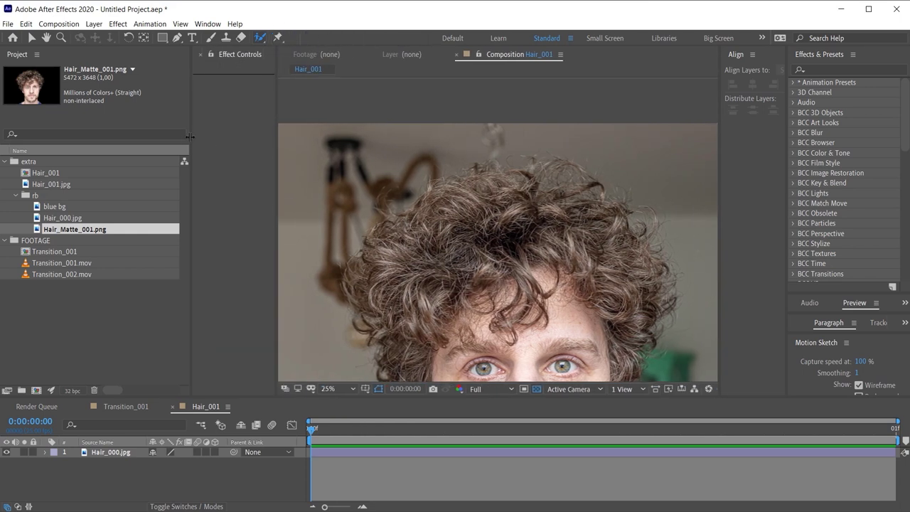
{"action": "left_click_drag", "start_coordinate": [191, 132], "coordinate": [119, 135]}
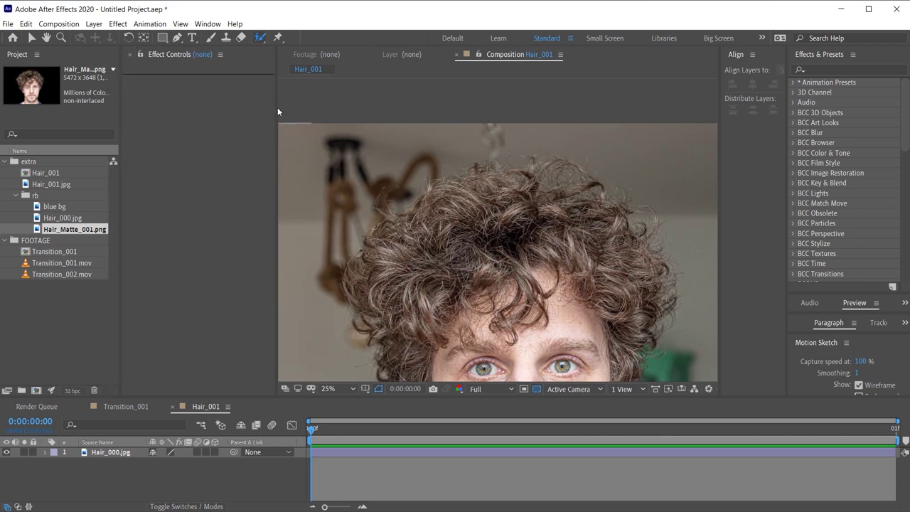
{"action": "left_click_drag", "start_coordinate": [276, 117], "coordinate": [216, 117]}
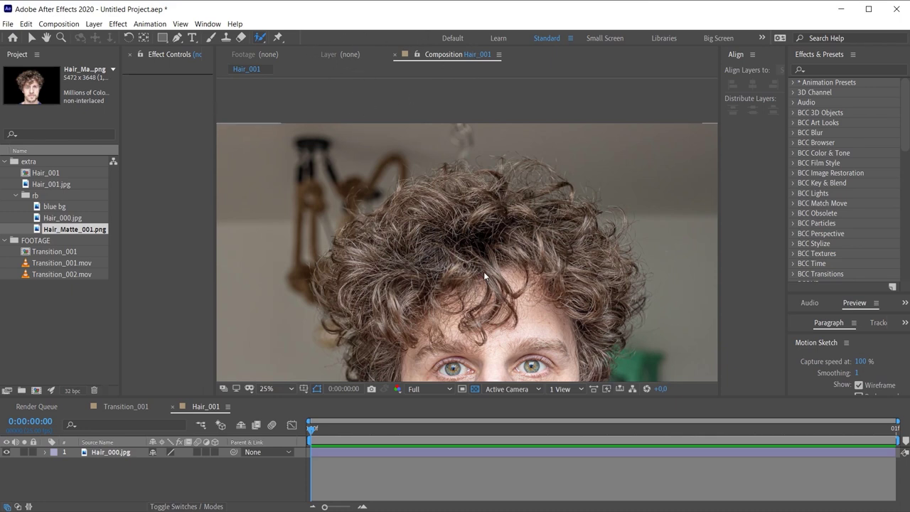
- Open Hair_000.jpg in Layer view with Roto Brush & Refine Edge shown, and paint the face and hair as foreground
{"action": "double_click", "coordinate": [484, 274]}
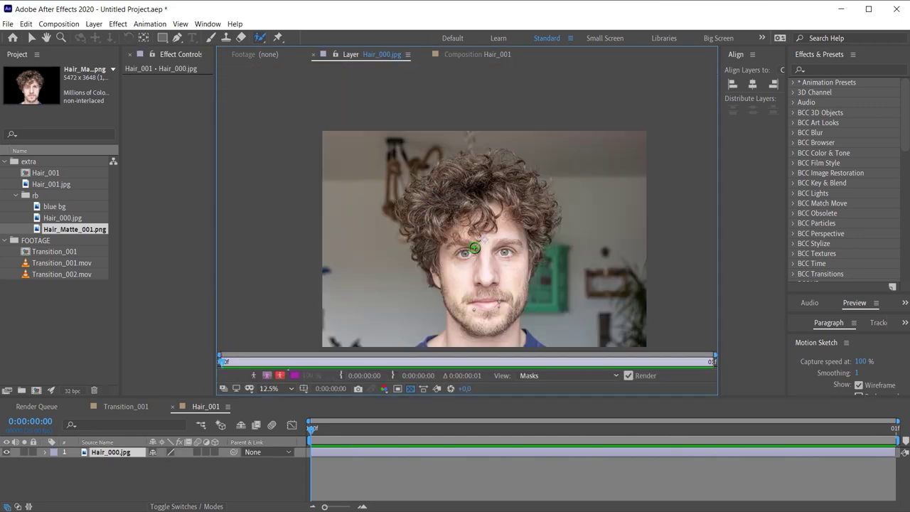
{"action": "left_click_drag", "start_coordinate": [481, 254], "coordinate": [463, 216]}
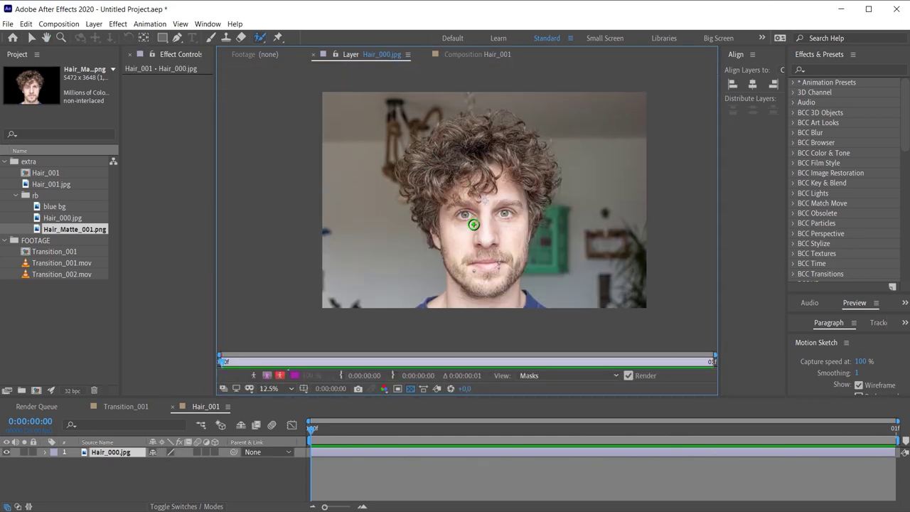
{"action": "left_click", "coordinate": [429, 310]}
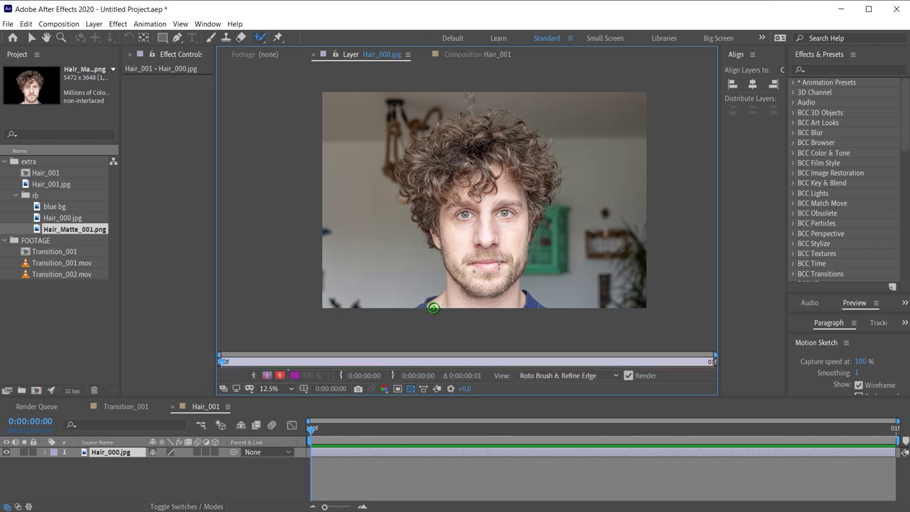
{"action": "mouse_move", "coordinate": [452, 288]}
{"action": "left_mouse_down"}
{"action": "mouse_move", "coordinate": [414, 152]}
{"action": "mouse_move", "coordinate": [489, 115]}
{"action": "mouse_move", "coordinate": [526, 152]}
{"action": "mouse_move", "coordinate": [541, 189]}
{"action": "mouse_move", "coordinate": [512, 235]}
{"action": "mouse_move", "coordinate": [525, 297]}
{"action": "mouse_move", "coordinate": [479, 277]}
{"action": "mouse_move", "coordinate": [498, 214]}
{"action": "mouse_move", "coordinate": [474, 209]}
{"action": "mouse_move", "coordinate": [501, 162]}
{"action": "mouse_move", "coordinate": [489, 139]}
{"action": "left_mouse_up"}
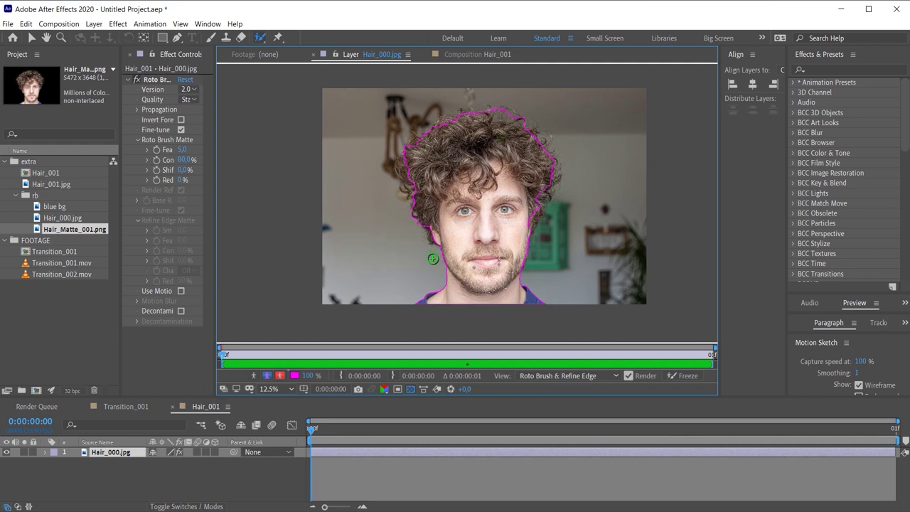
- Add the left hair and right cheek edge to the foreground and mark beside the cheek as background
{"action": "key", "text": "period"}
{"action": "scroll", "coordinate": [495, 198], "scroll_direction": "up", "scroll_amount": 3}
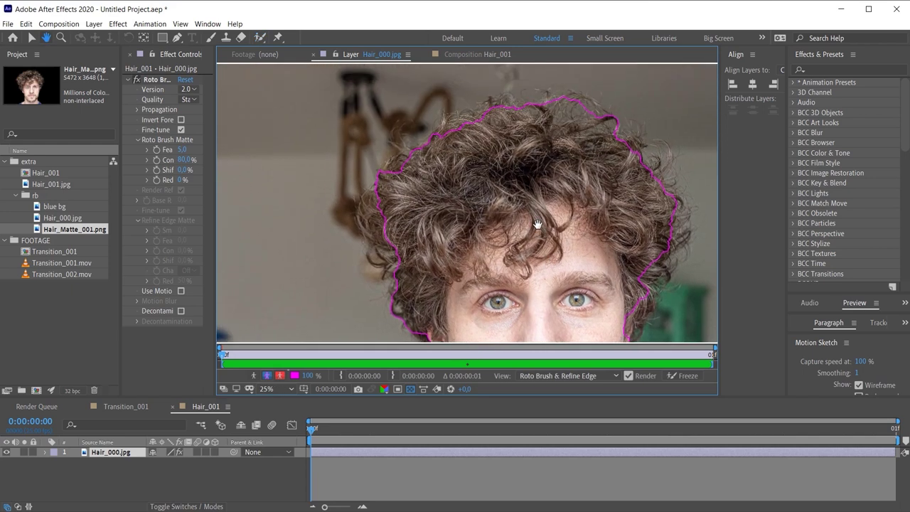
{"action": "left_click_drag", "start_coordinate": [365, 165], "coordinate": [353, 191]}
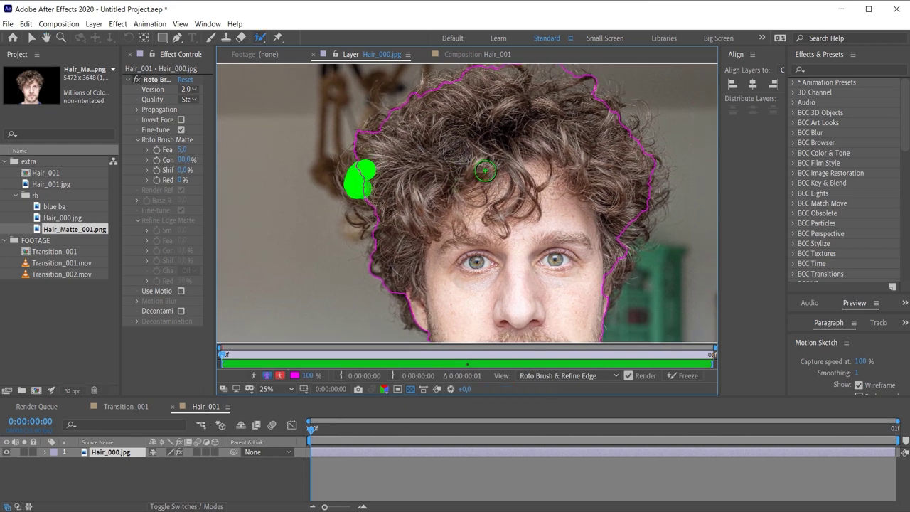
{"action": "left_click_drag", "start_coordinate": [579, 228], "coordinate": [523, 181]}
{"action": "mouse_move", "coordinate": [564, 211]}
{"action": "left_mouse_down"}
{"action": "mouse_move", "coordinate": [558, 274]}
{"action": "mouse_move", "coordinate": [554, 249]}
{"action": "left_mouse_up"}
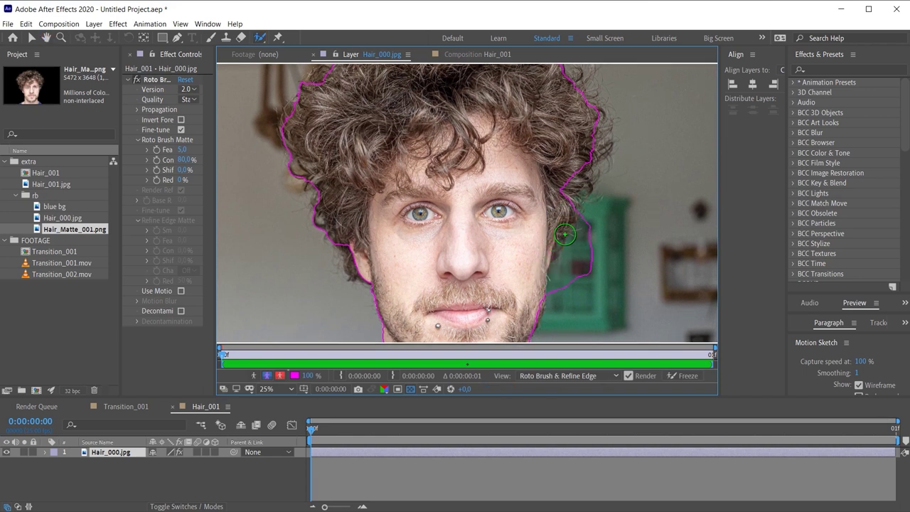
{"action": "mouse_move", "coordinate": [579, 250]}
{"action": "left_mouse_down"}
{"action": "mouse_move", "coordinate": [566, 287]}
{"action": "mouse_move", "coordinate": [586, 264]}
{"action": "left_mouse_up"}
- Enlarge the brush and add a spot of right-side hair to the foreground
{"action": "left_click_drag", "start_coordinate": [618, 261], "coordinate": [619, 266]}
{"action": "scroll", "coordinate": [619, 261], "scroll_direction": "down", "scroll_amount": 2}
{"action": "left_click", "coordinate": [559, 226]}
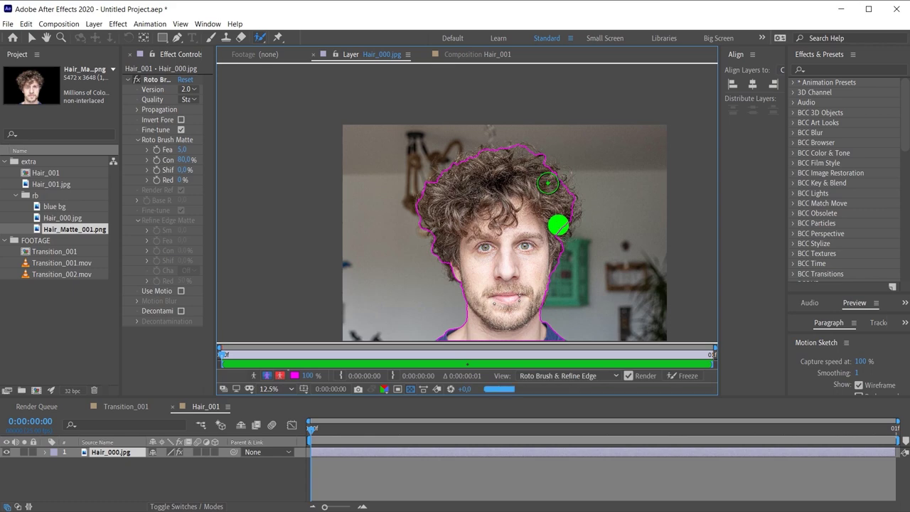
{"action": "key", "text": "period"}
{"action": "left_click_drag", "start_coordinate": [583, 214], "coordinate": [576, 207]}
{"action": "scroll", "coordinate": [610, 254], "scroll_direction": "up", "scroll_amount": 3}
{"action": "scroll", "coordinate": [498, 156], "scroll_direction": "down", "scroll_amount": 1}
{"action": "mouse_move", "coordinate": [482, 155]}
{"action": "left_mouse_down"}
{"action": "mouse_move", "coordinate": [359, 155]}
{"action": "mouse_move", "coordinate": [398, 179]}
{"action": "mouse_move", "coordinate": [426, 217]}
{"action": "left_mouse_up"}
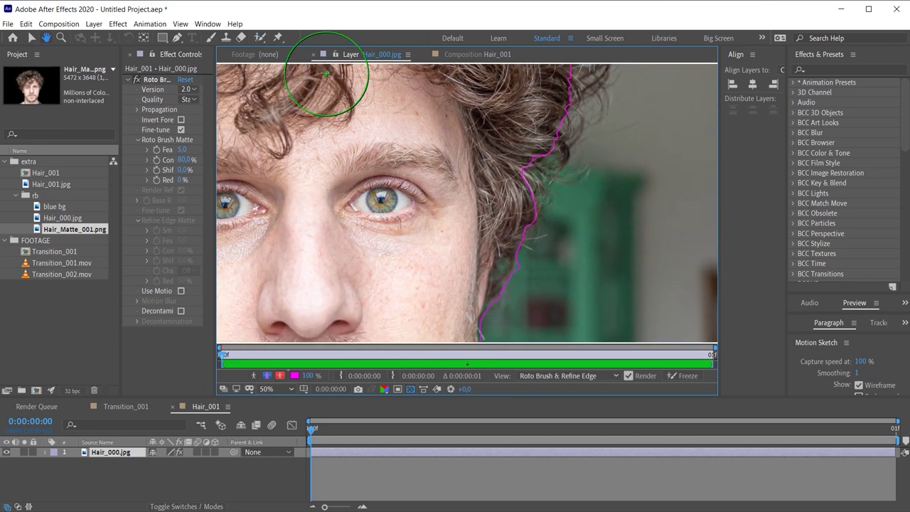
- Switch to the Refine Edge Tool and refine along the right jawline up to the hair
{"action": "left_click", "coordinate": [262, 41]}
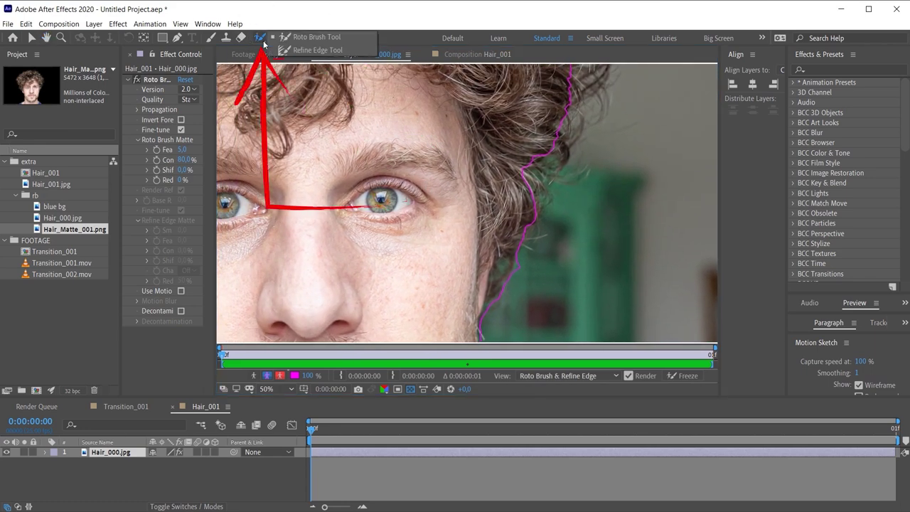
{"action": "left_click", "coordinate": [307, 51]}
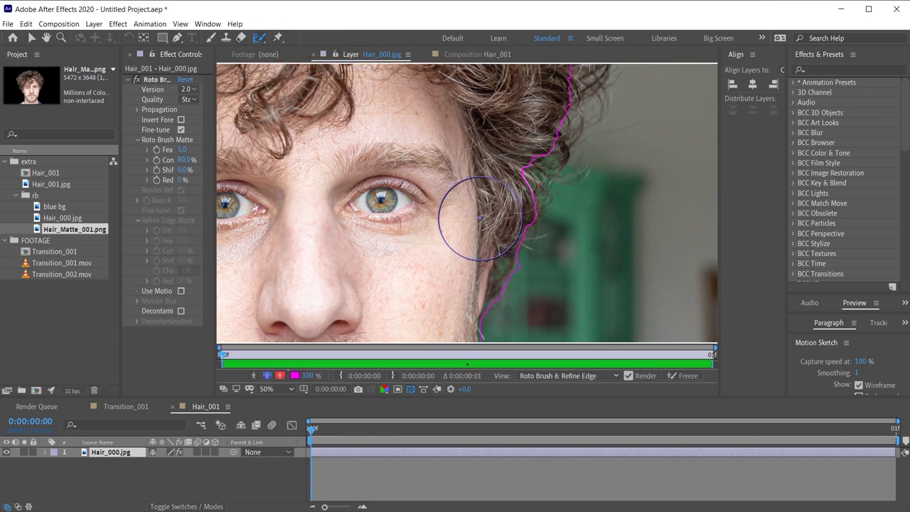
{"action": "scroll", "coordinate": [465, 214], "scroll_direction": "down", "scroll_amount": 2}
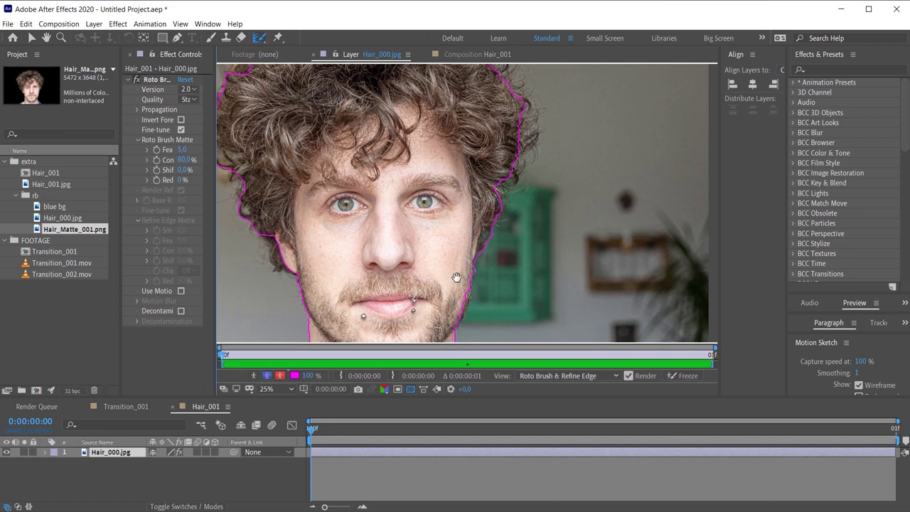
{"action": "scroll", "coordinate": [456, 280], "scroll_direction": "up", "scroll_amount": 3}
{"action": "left_click_drag", "start_coordinate": [454, 254], "coordinate": [500, 94]}
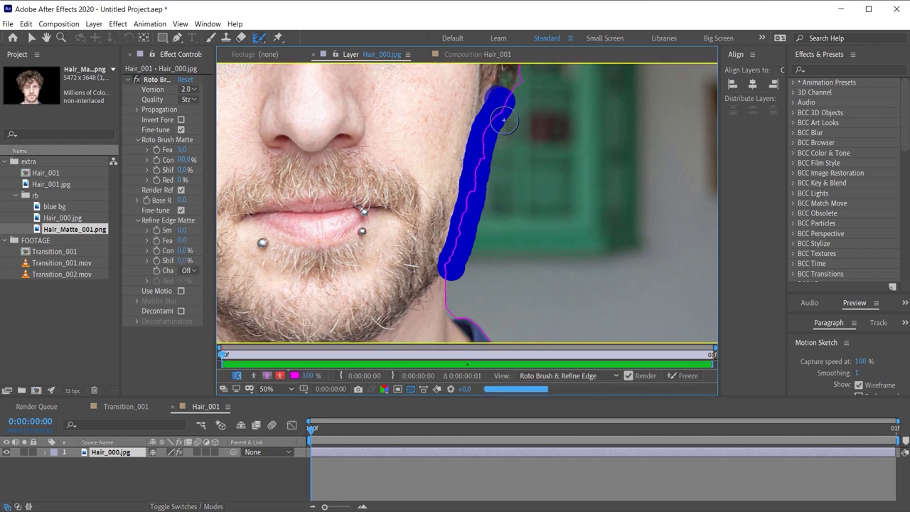
- Refine the hair edge along the right side, top and top-left of the curls
{"action": "mouse_move", "coordinate": [539, 124]}
{"action": "left_mouse_down"}
{"action": "mouse_move", "coordinate": [538, 276]}
{"action": "mouse_move", "coordinate": [506, 276]}
{"action": "mouse_move", "coordinate": [521, 296]}
{"action": "mouse_move", "coordinate": [477, 300]}
{"action": "mouse_move", "coordinate": [500, 224]}
{"action": "mouse_move", "coordinate": [494, 249]}
{"action": "mouse_move", "coordinate": [510, 253]}
{"action": "mouse_move", "coordinate": [505, 231]}
{"action": "mouse_move", "coordinate": [531, 221]}
{"action": "mouse_move", "coordinate": [517, 114]}
{"action": "mouse_move", "coordinate": [537, 172]}
{"action": "mouse_move", "coordinate": [538, 209]}
{"action": "mouse_move", "coordinate": [517, 226]}
{"action": "left_mouse_up"}
{"action": "scroll", "coordinate": [533, 253], "scroll_direction": "down", "scroll_amount": 1}
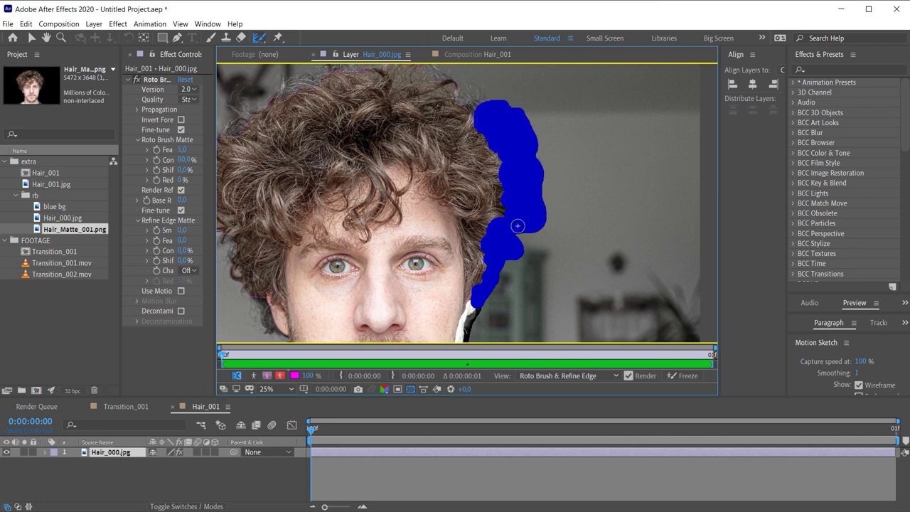
{"action": "scroll", "coordinate": [562, 235], "scroll_direction": "up", "scroll_amount": 4}
{"action": "mouse_move", "coordinate": [581, 239]}
{"action": "left_mouse_down"}
{"action": "mouse_move", "coordinate": [598, 192]}
{"action": "mouse_move", "coordinate": [561, 235]}
{"action": "mouse_move", "coordinate": [559, 210]}
{"action": "left_mouse_up"}
{"action": "mouse_move", "coordinate": [523, 182]}
{"action": "left_mouse_down"}
{"action": "mouse_move", "coordinate": [500, 154]}
{"action": "mouse_move", "coordinate": [462, 182]}
{"action": "mouse_move", "coordinate": [454, 163]}
{"action": "mouse_move", "coordinate": [414, 133]}
{"action": "mouse_move", "coordinate": [322, 151]}
{"action": "mouse_move", "coordinate": [283, 173]}
{"action": "mouse_move", "coordinate": [234, 182]}
{"action": "left_mouse_up"}
{"action": "scroll", "coordinate": [503, 194], "scroll_direction": "down", "scroll_amount": 2}
{"action": "mouse_move", "coordinate": [499, 94]}
{"action": "left_mouse_down"}
{"action": "mouse_move", "coordinate": [430, 126]}
{"action": "mouse_move", "coordinate": [425, 105]}
{"action": "mouse_move", "coordinate": [383, 192]}
{"action": "mouse_move", "coordinate": [425, 264]}
{"action": "mouse_move", "coordinate": [412, 281]}
{"action": "mouse_move", "coordinate": [397, 259]}
{"action": "mouse_move", "coordinate": [417, 281]}
{"action": "mouse_move", "coordinate": [408, 262]}
{"action": "mouse_move", "coordinate": [427, 299]}
{"action": "mouse_move", "coordinate": [411, 293]}
{"action": "mouse_move", "coordinate": [460, 325]}
{"action": "left_mouse_up"}
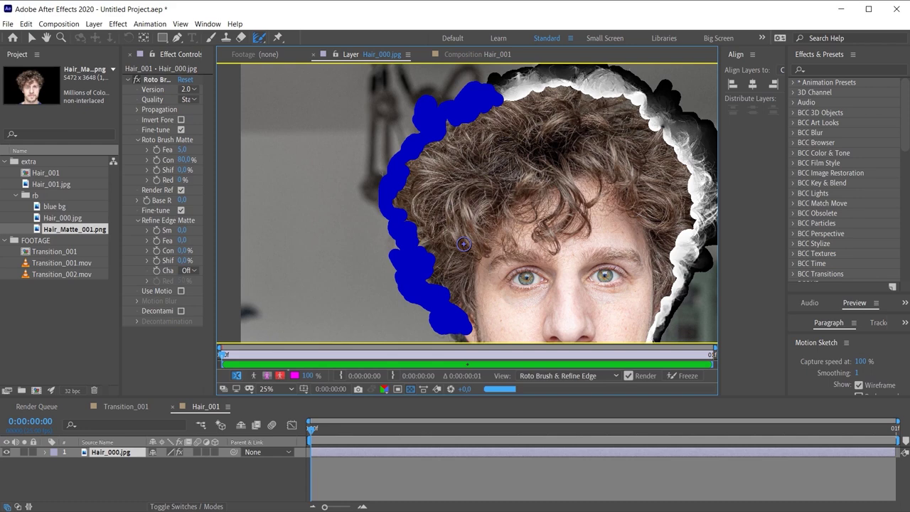
- Refine the edges along the left cheek and down the left side, then recentre the face
{"action": "left_click_drag", "start_coordinate": [503, 276], "coordinate": [455, 155]}
{"action": "left_click_drag", "start_coordinate": [401, 215], "coordinate": [440, 268]}
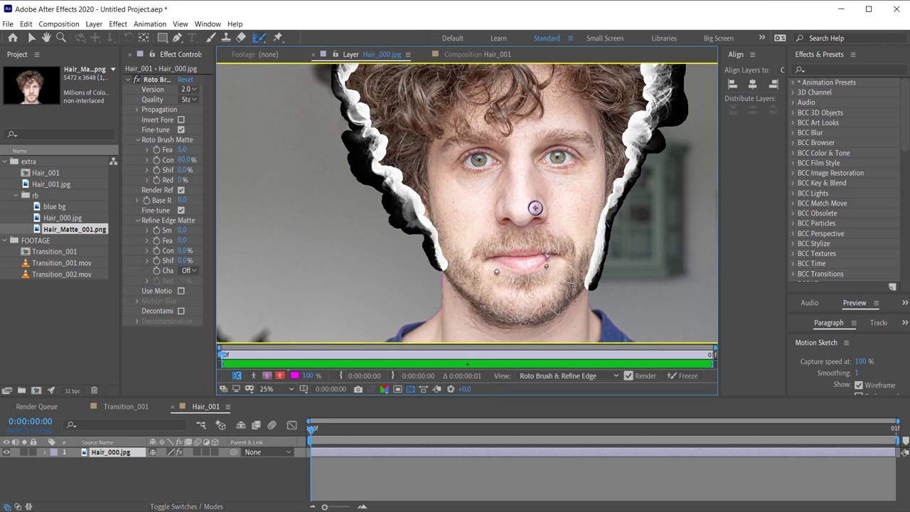
{"action": "key", "text": "comma"}
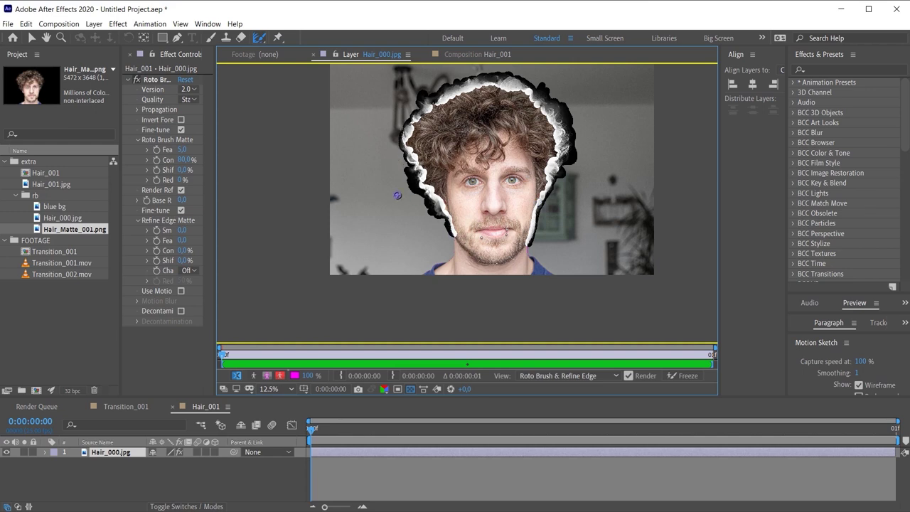
{"action": "scroll", "coordinate": [567, 287], "scroll_direction": "up", "scroll_amount": 1}
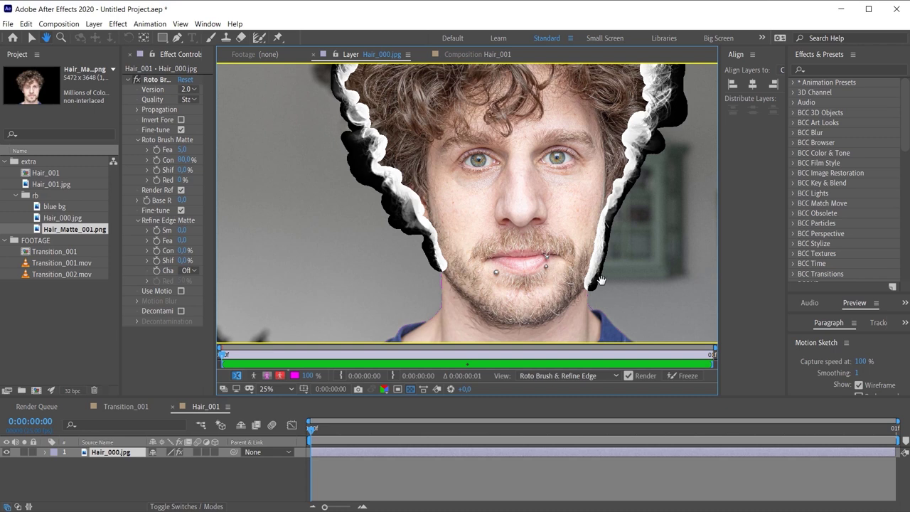
{"action": "scroll", "coordinate": [603, 295], "scroll_direction": "up", "scroll_amount": 1}
{"action": "left_click_drag", "start_coordinate": [622, 283], "coordinate": [602, 248]}
{"action": "left_click_drag", "start_coordinate": [640, 283], "coordinate": [524, 257]}
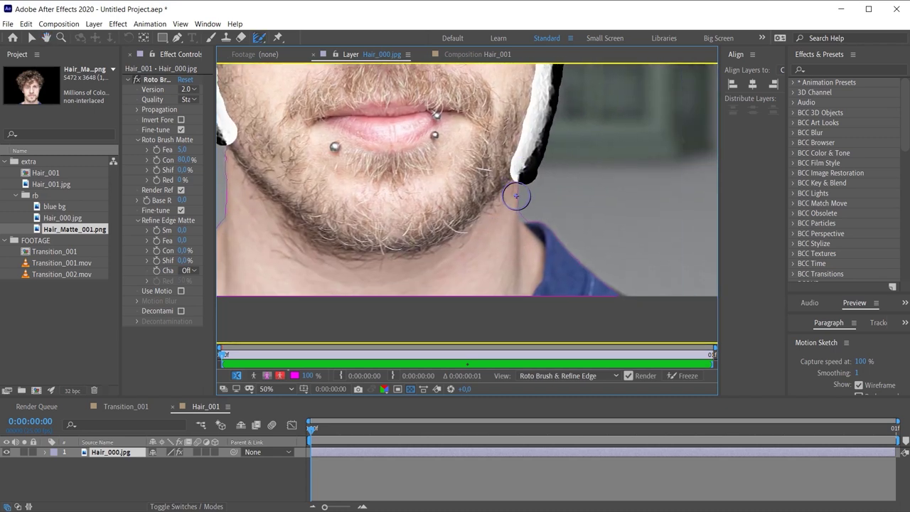
{"action": "scroll", "coordinate": [431, 278], "scroll_direction": "left", "scroll_amount": 3}
{"action": "scroll", "coordinate": [488, 116], "scroll_direction": "down", "scroll_amount": 1}
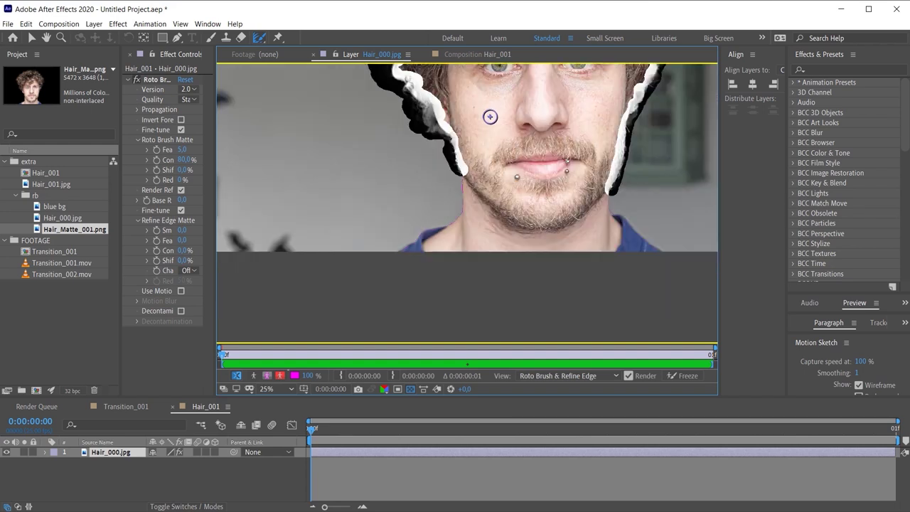
{"action": "scroll", "coordinate": [487, 115], "scroll_direction": "down", "scroll_amount": 1}
{"action": "left_click_drag", "start_coordinate": [514, 90], "coordinate": [449, 192]}
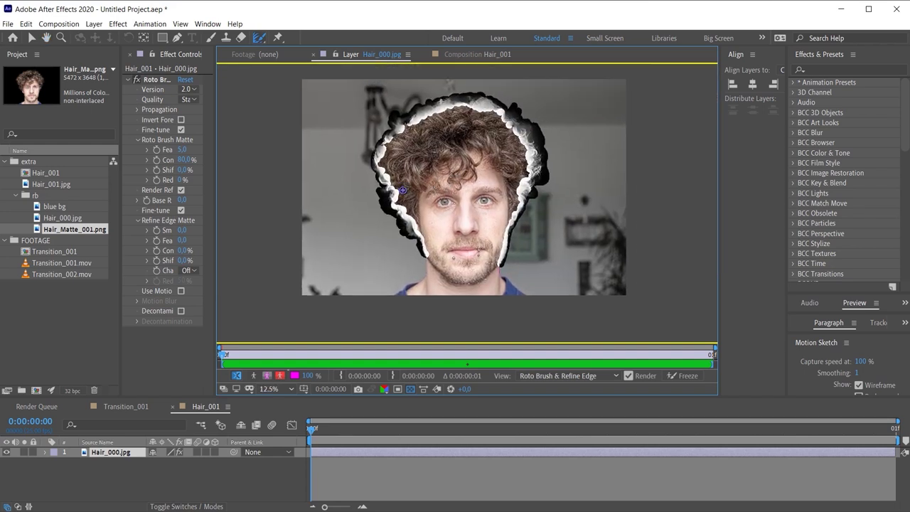
- Freeze the roto result and preview the matte as boundary, magenta and red overlays, and alpha
{"action": "left_click", "coordinate": [679, 376]}
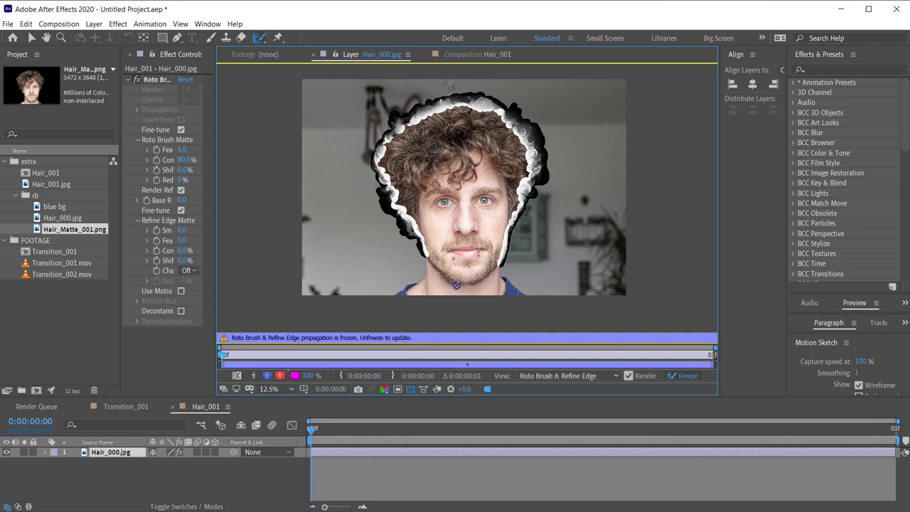
{"action": "left_click", "coordinate": [255, 376]}
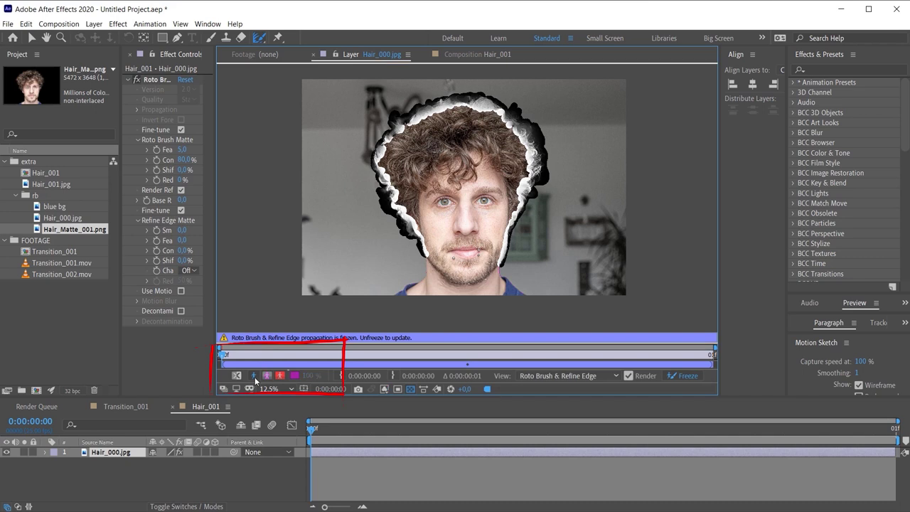
{"action": "left_click", "coordinate": [267, 376]}
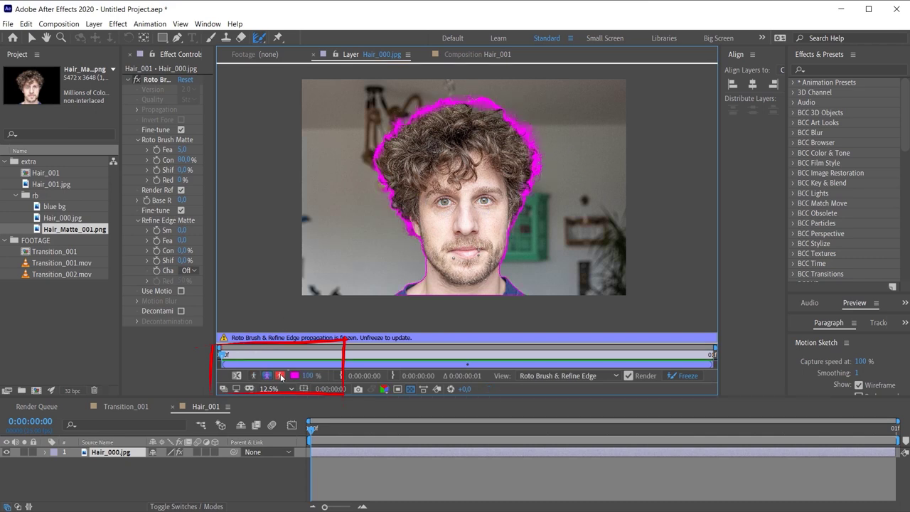
{"action": "left_click", "coordinate": [280, 376]}
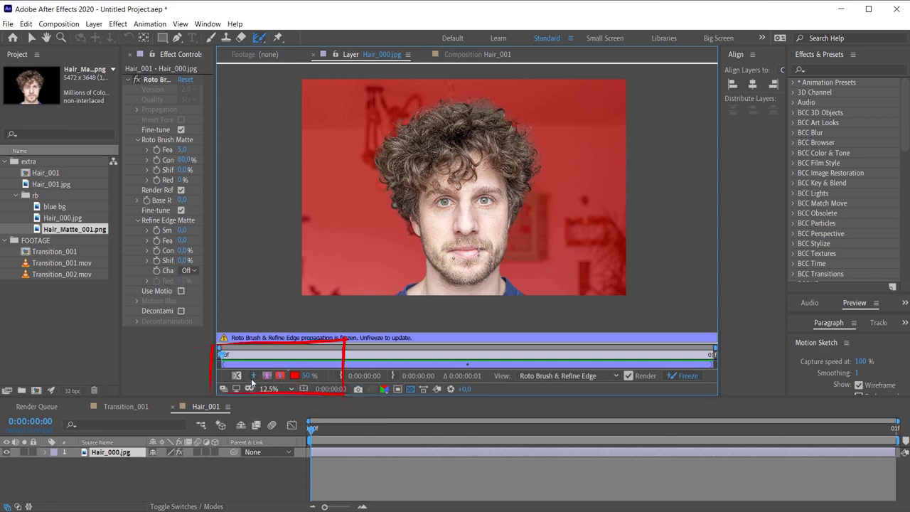
{"action": "left_click", "coordinate": [253, 376]}
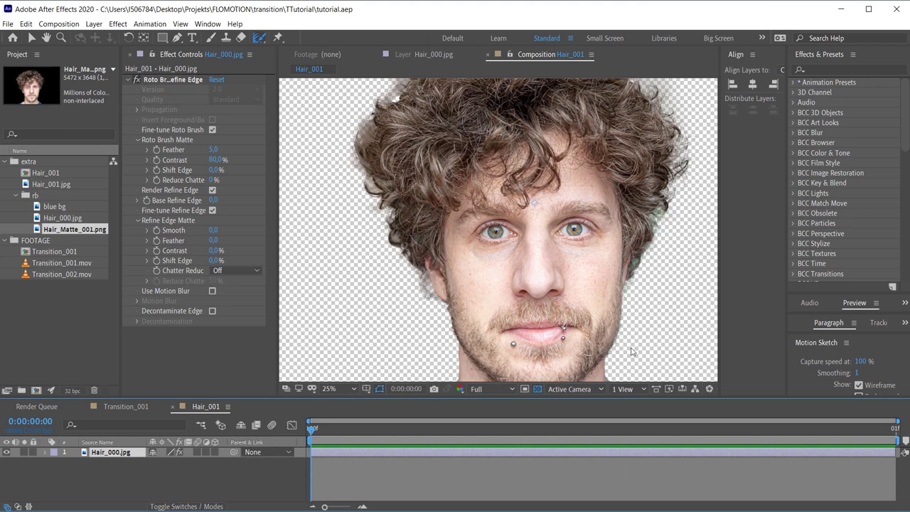
{"action": "left_click_drag", "start_coordinate": [609, 213], "coordinate": [609, 287]}
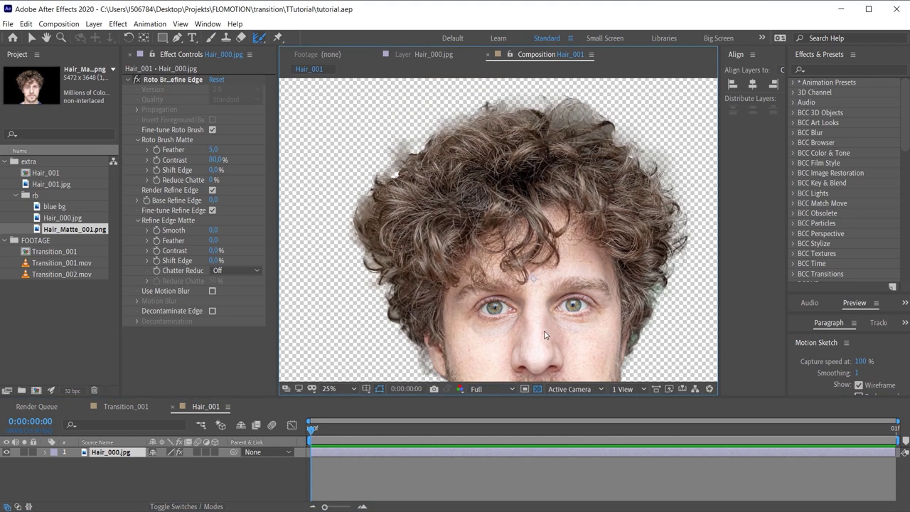
{"action": "left_click_drag", "start_coordinate": [544, 333], "coordinate": [553, 317]}
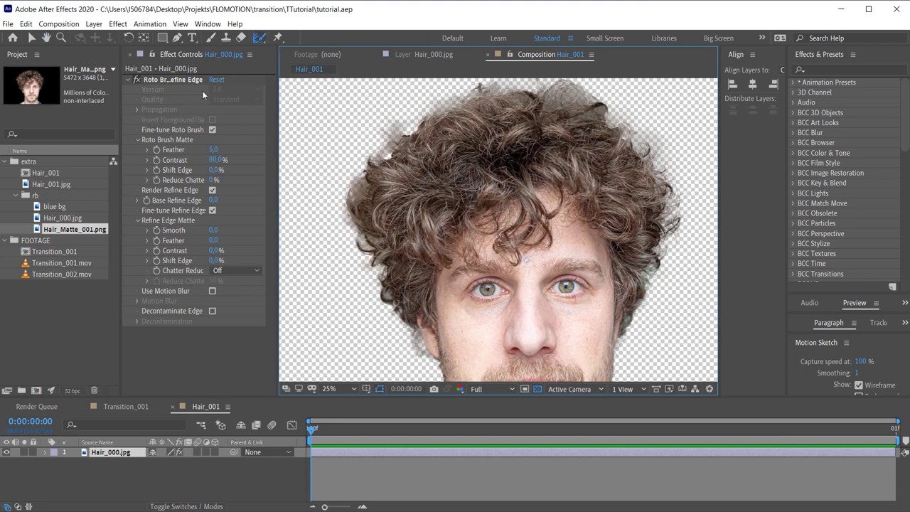
{"action": "left_click", "coordinate": [136, 79]}
{"action": "left_click", "coordinate": [136, 80]}
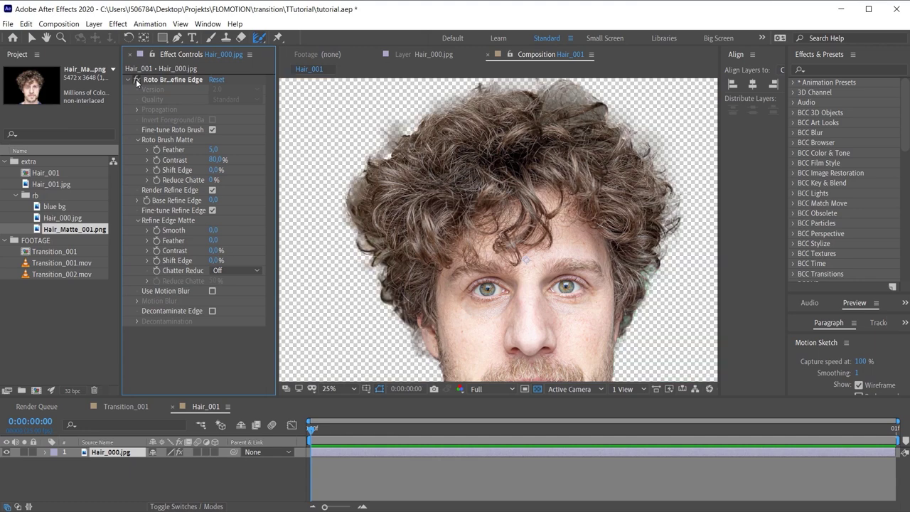
{"action": "left_click", "coordinate": [137, 140]}
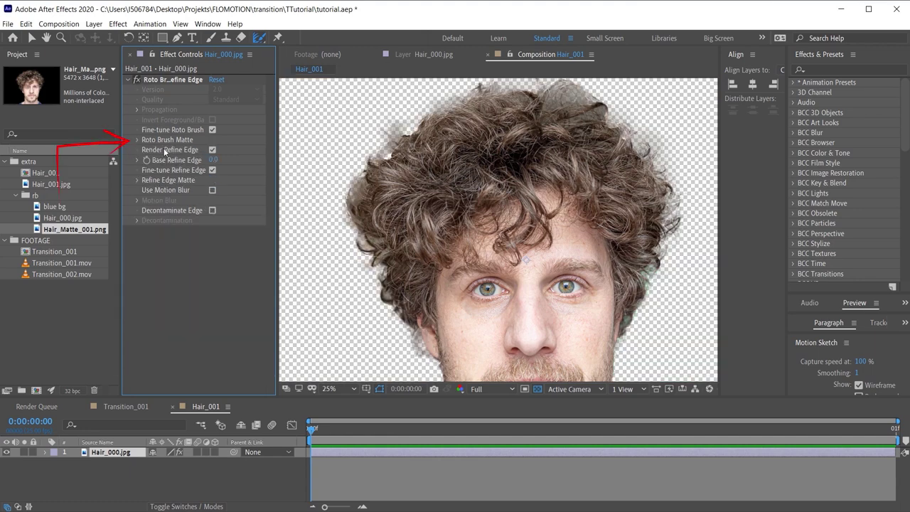
{"action": "left_click", "coordinate": [137, 140]}
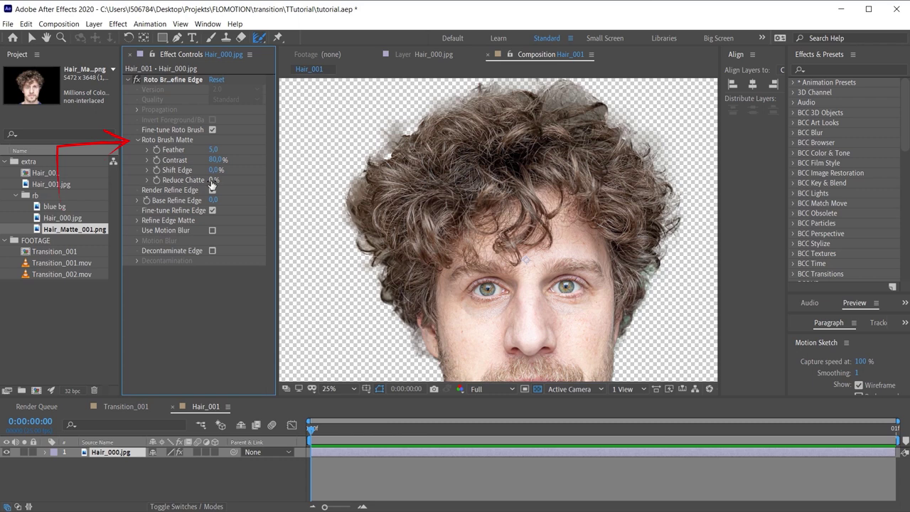
{"action": "left_click", "coordinate": [138, 220]}
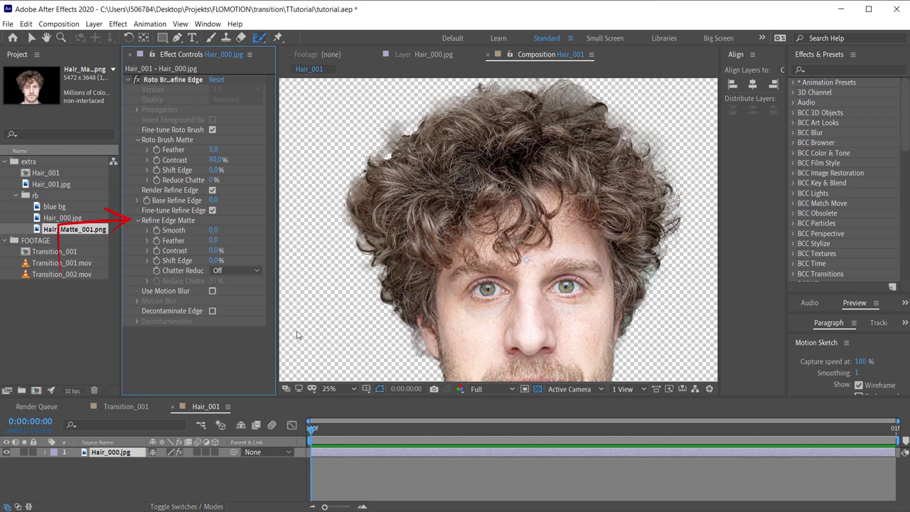
{"action": "left_click", "coordinate": [211, 311]}
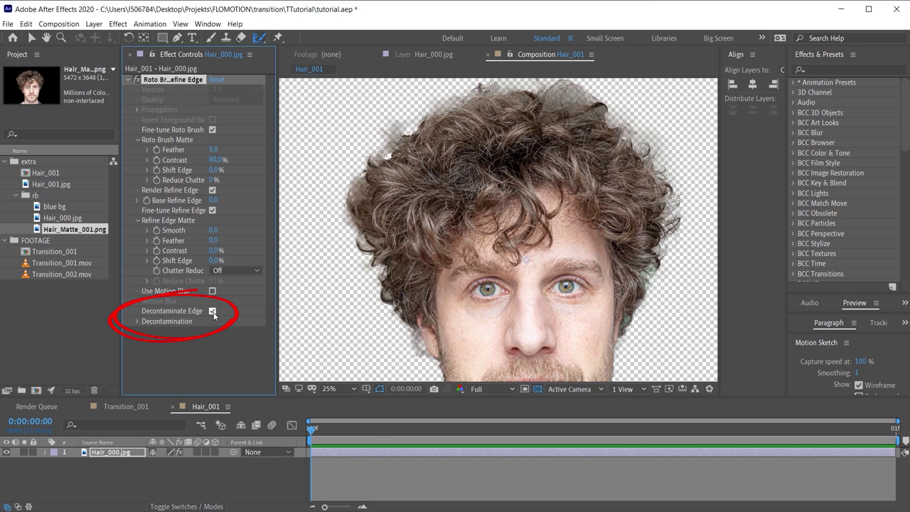
{"action": "left_click", "coordinate": [212, 311]}
{"action": "left_click", "coordinate": [212, 291]}
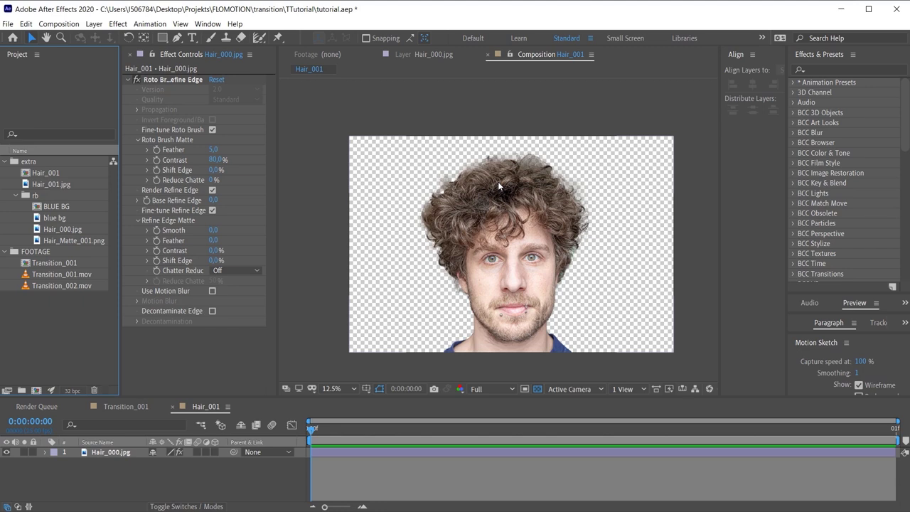
- Place BLUE BG beneath Hair_000.jpg and toggle the Roto Brush & Refine Edge effect off and on
{"action": "left_click", "coordinate": [57, 208]}
{"action": "left_click_drag", "start_coordinate": [57, 212], "coordinate": [103, 467]}
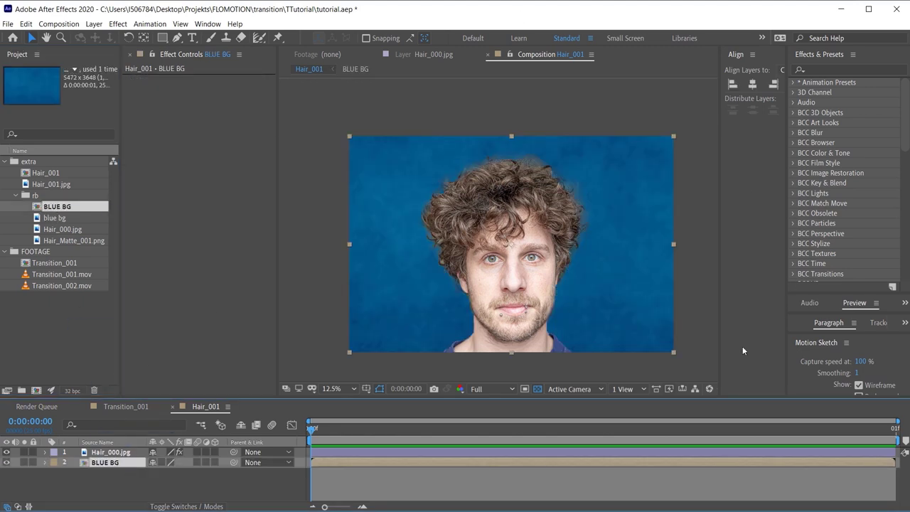
{"action": "left_click", "coordinate": [123, 453]}
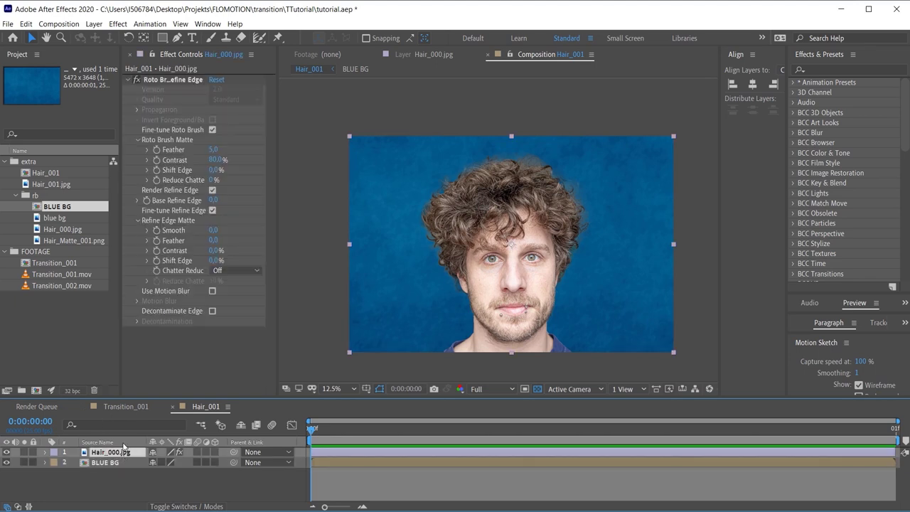
{"action": "left_click", "coordinate": [136, 80]}
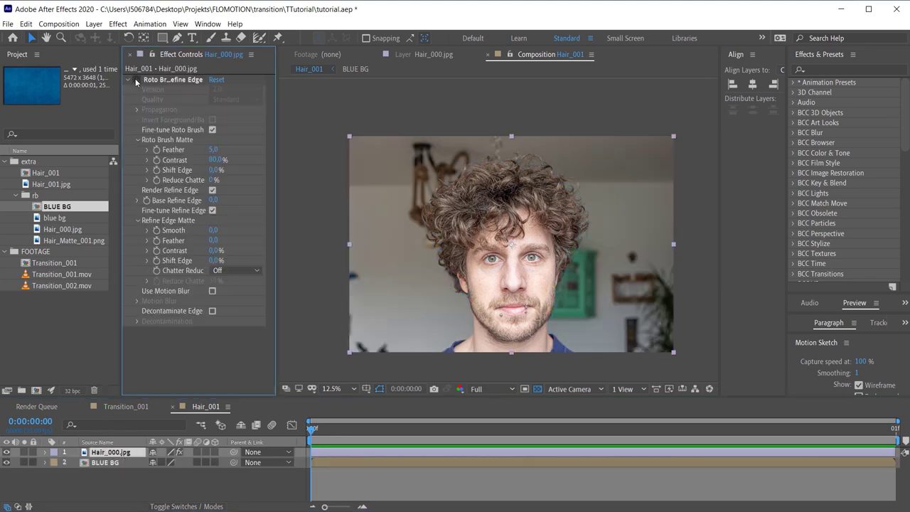
{"action": "left_click", "coordinate": [136, 79]}
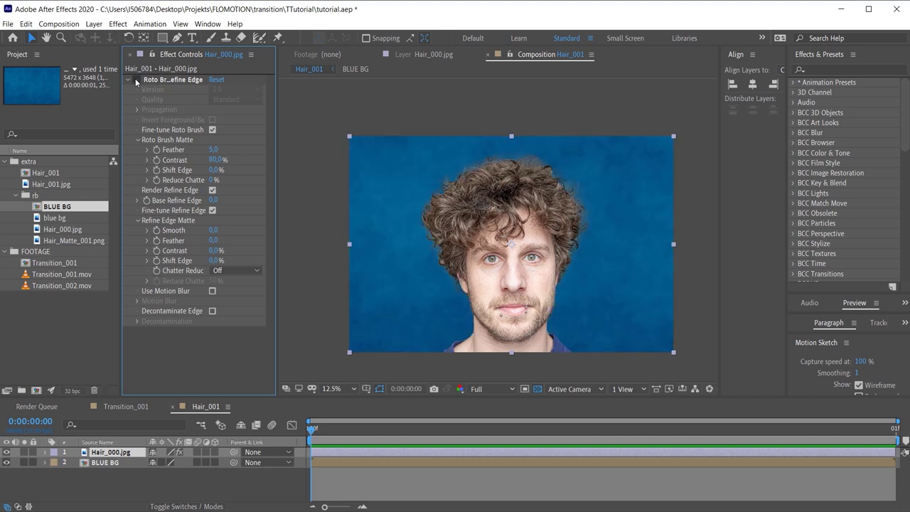
- Compare the hair edges over blue with the roto effect toggled, then close the Hair_001 comp
{"action": "left_click", "coordinate": [136, 80]}
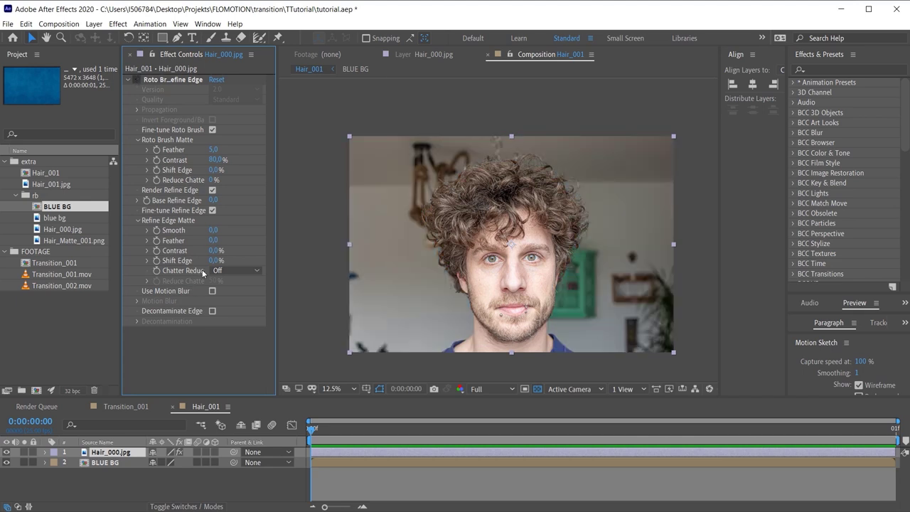
{"action": "left_click", "coordinate": [136, 80]}
{"action": "scroll", "coordinate": [654, 248], "scroll_direction": "up", "scroll_amount": 5}
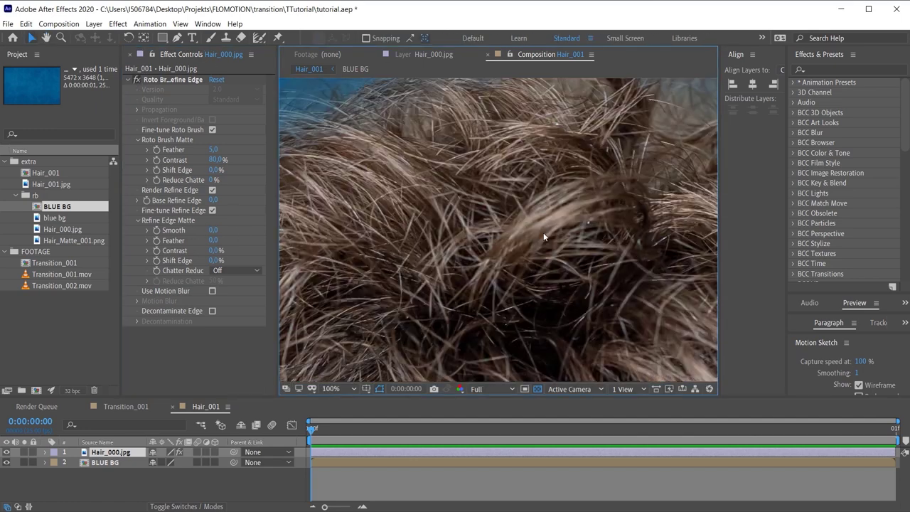
{"action": "left_click_drag", "start_coordinate": [548, 177], "coordinate": [533, 231]}
{"action": "scroll", "coordinate": [544, 266], "scroll_direction": "up", "scroll_amount": 2}
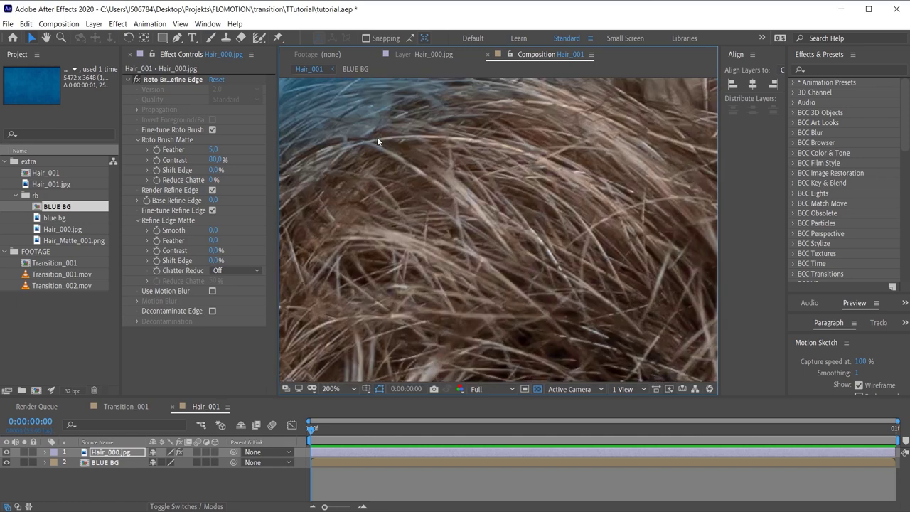
{"action": "left_click_drag", "start_coordinate": [544, 266], "coordinate": [548, 293]}
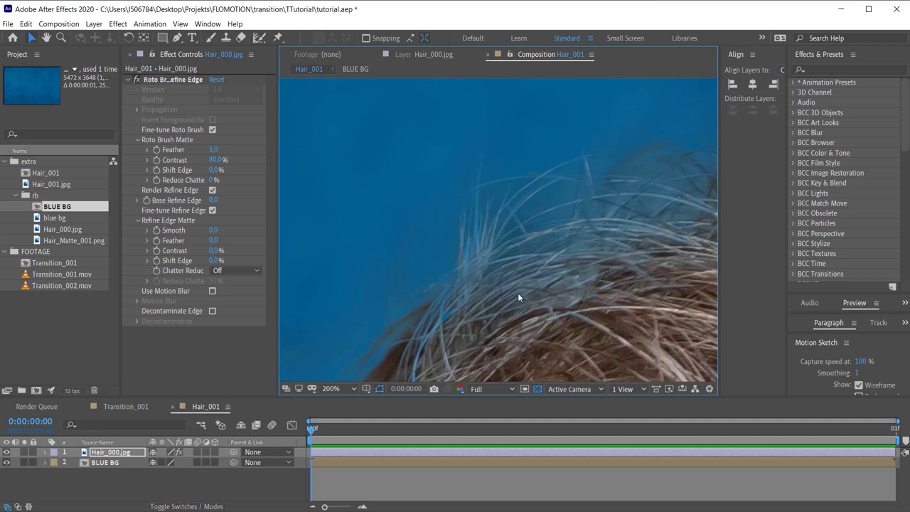
{"action": "scroll", "coordinate": [517, 293], "scroll_direction": "down", "scroll_amount": 4}
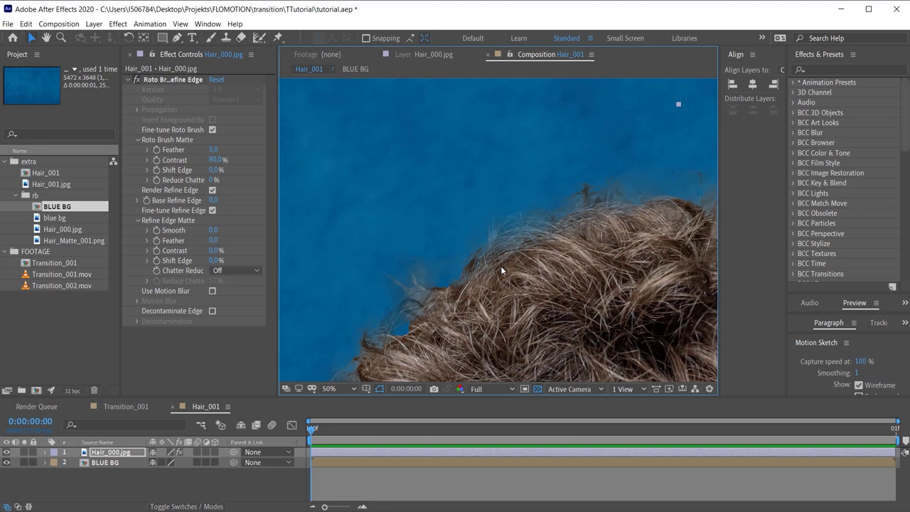
{"action": "scroll", "coordinate": [501, 270], "scroll_direction": "down", "scroll_amount": 1}
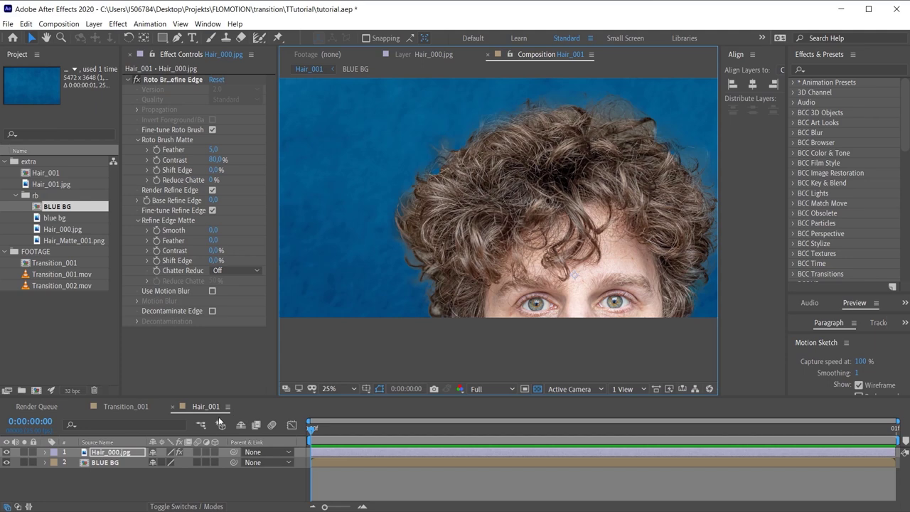
{"action": "left_click", "coordinate": [172, 407]}
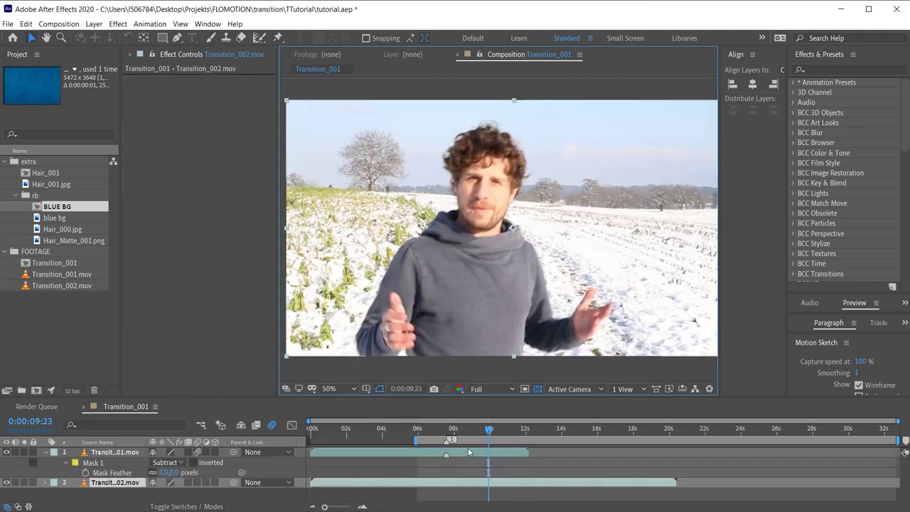
- Add a second composition marker at the frame where the runner appears
{"action": "mouse_move", "coordinate": [487, 431]}
{"action": "left_mouse_down"}
{"action": "mouse_move", "coordinate": [464, 431]}
{"action": "mouse_move", "coordinate": [485, 432]}
{"action": "left_mouse_up"}
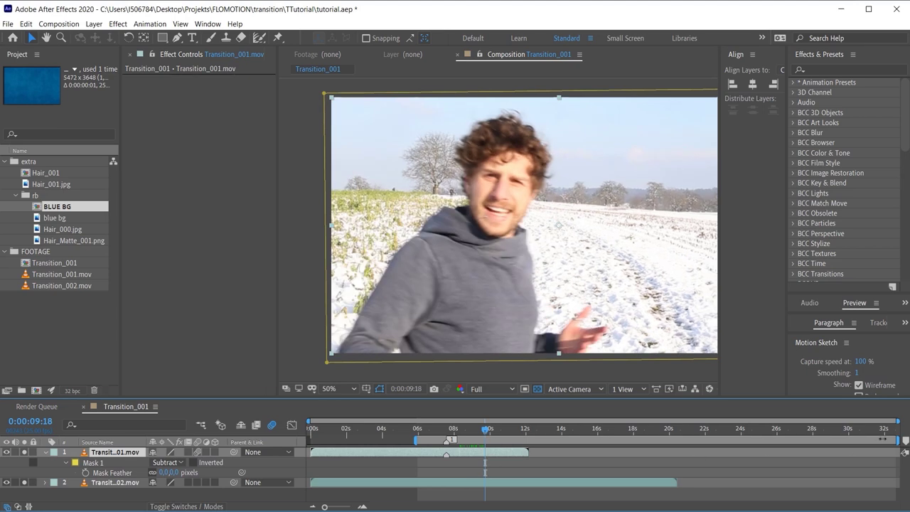
{"action": "mouse_move", "coordinate": [905, 441]}
{"action": "left_mouse_down"}
{"action": "mouse_move", "coordinate": [489, 441]}
{"action": "mouse_move", "coordinate": [475, 432]}
{"action": "left_mouse_up"}
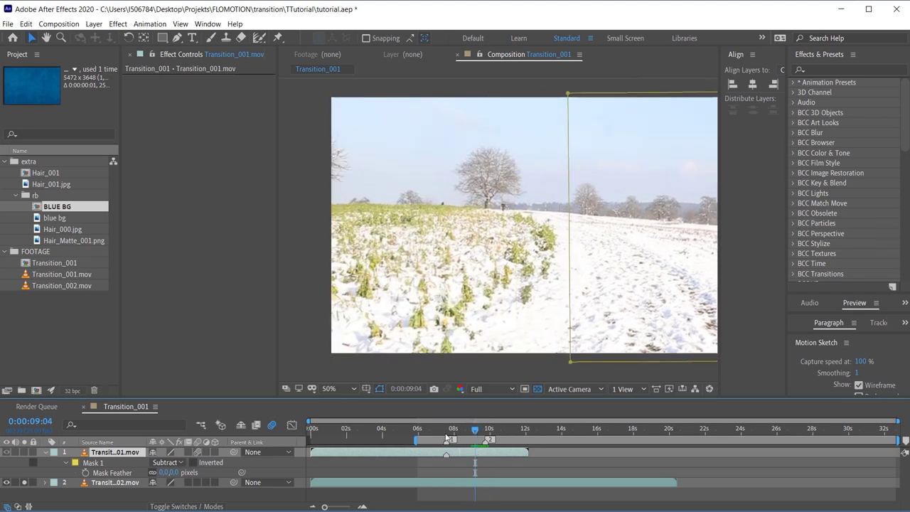
{"action": "key", "text": "equal"}
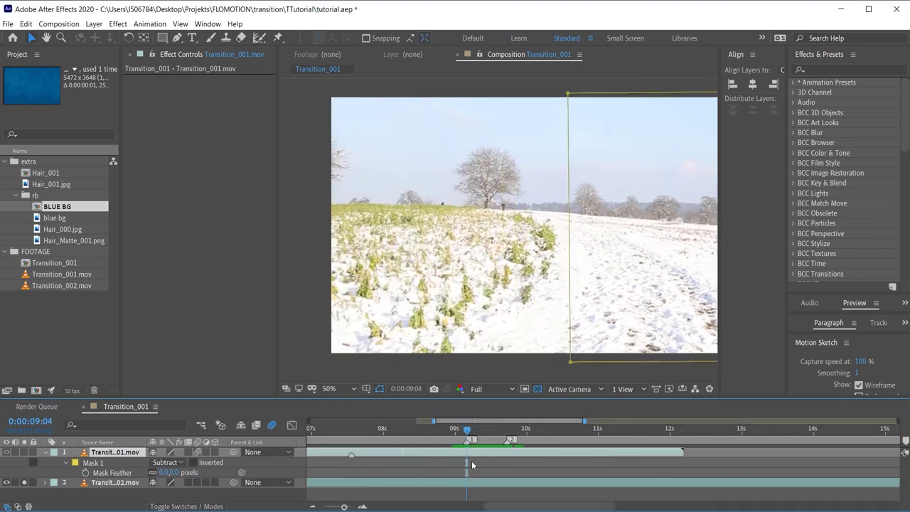
- Duplicate Transition_002.mov, move the copy to the top, and trim it from 09:04 to about 09:19
{"action": "left_click", "coordinate": [111, 484]}
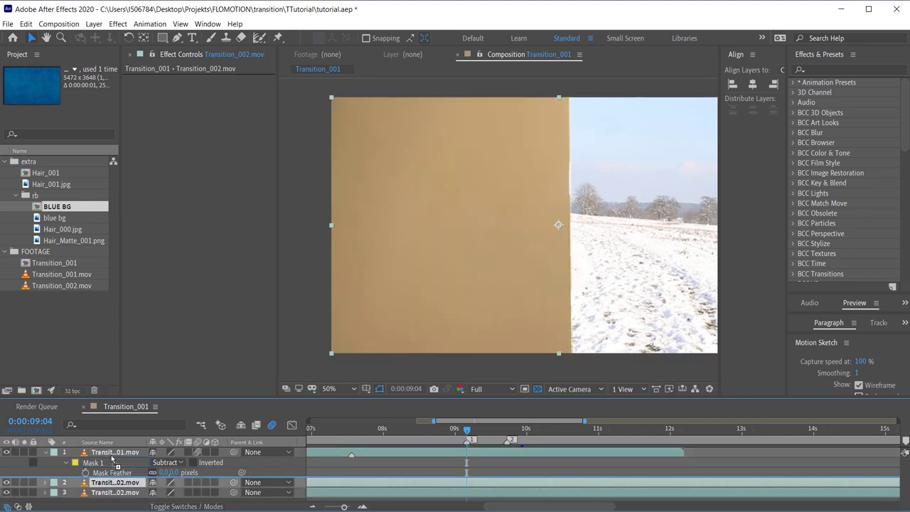
{"action": "key", "text": "ctrl+d"}
{"action": "key", "text": "minus"}
{"action": "key", "text": "minus"}
{"action": "left_click_drag", "start_coordinate": [312, 453], "coordinate": [476, 455]}
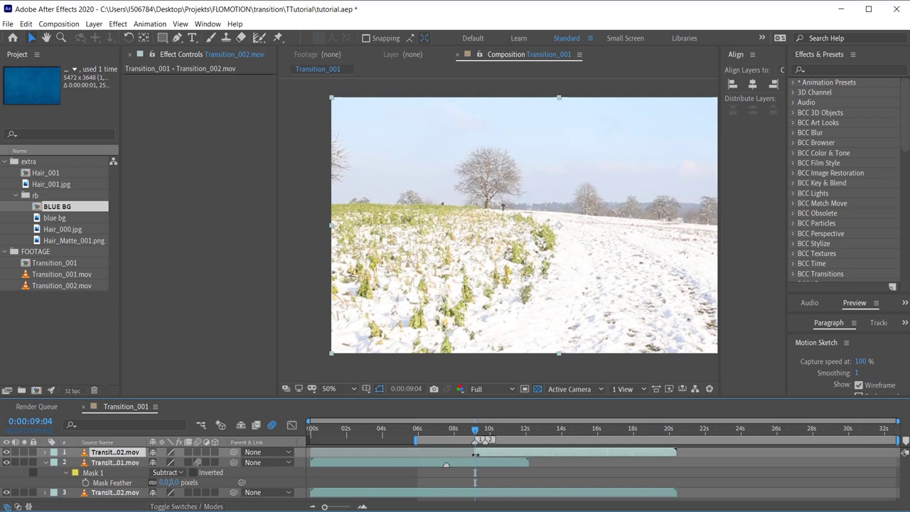
{"action": "left_click_drag", "start_coordinate": [676, 450], "coordinate": [485, 452]}
- Rename the top layer to 'roto' and move to frame 09:18
{"action": "key", "text": "equal"}
{"action": "key", "text": "equal"}
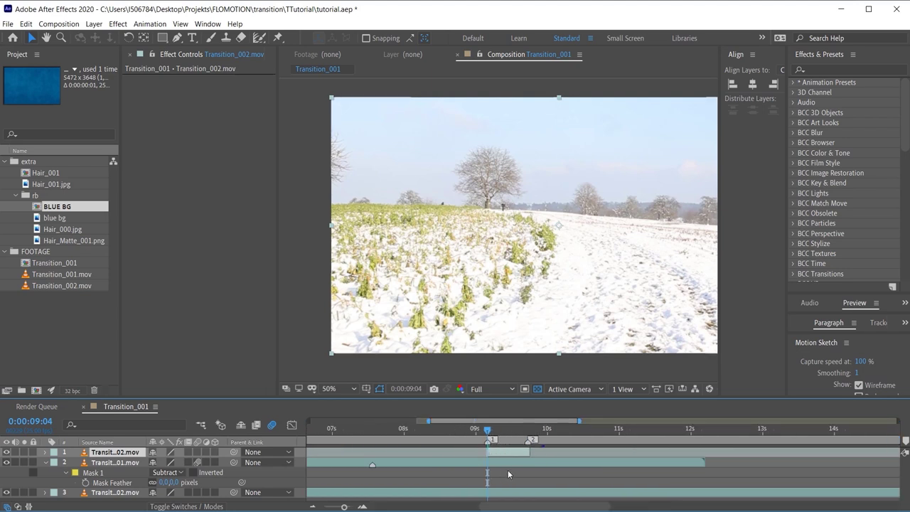
{"action": "key", "text": "Page_Down"}
{"action": "key", "text": "Page_Down"}
{"action": "key", "text": "Page_Down"}
{"action": "key", "text": "Page_Down"}
{"action": "key", "text": "Page_Down"}
{"action": "key", "text": "Page_Down"}
{"action": "key", "text": "Return"}
{"action": "type", "text": "roto"}
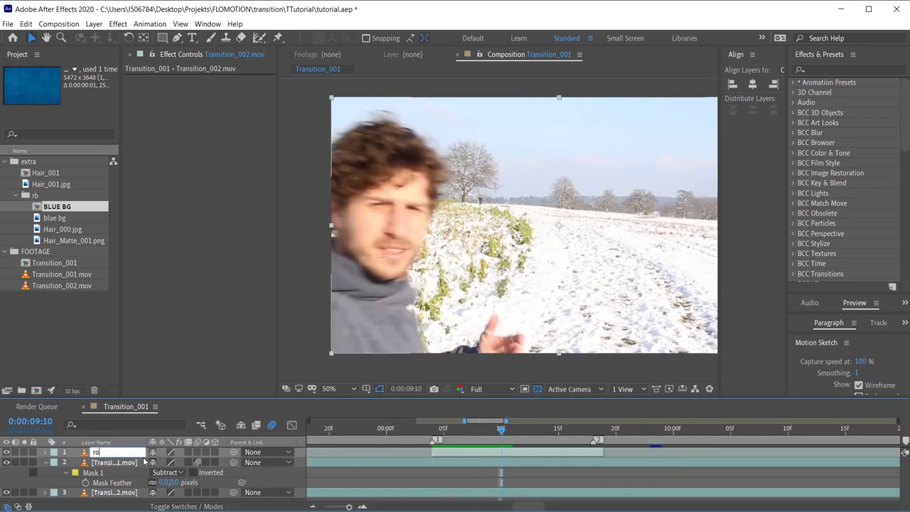
{"action": "key", "text": "Return"}
{"action": "left_click", "coordinate": [597, 429]}
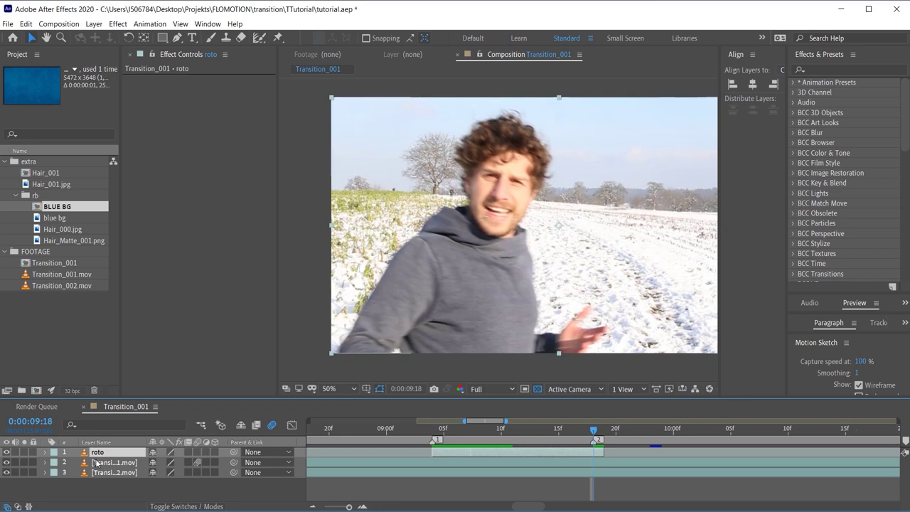
- Paint the runner as Roto Brush foreground on the roto layer, then refine the edge along his hair
{"action": "left_click", "coordinate": [259, 38]}
{"action": "double_click", "coordinate": [503, 270]}
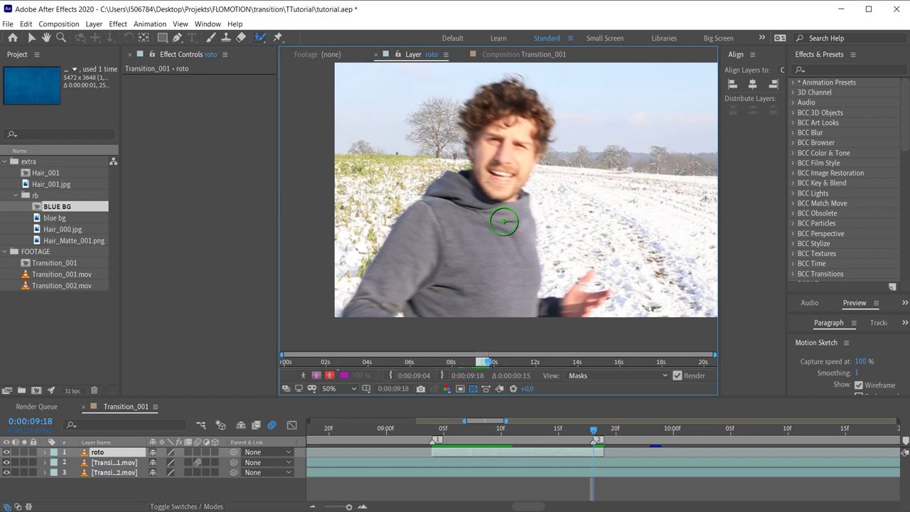
{"action": "mouse_move", "coordinate": [499, 224]}
{"action": "left_mouse_down"}
{"action": "mouse_move", "coordinate": [523, 113]}
{"action": "mouse_move", "coordinate": [412, 259]}
{"action": "mouse_move", "coordinate": [490, 311]}
{"action": "mouse_move", "coordinate": [504, 189]}
{"action": "mouse_move", "coordinate": [459, 299]}
{"action": "left_mouse_up"}
{"action": "scroll", "coordinate": [587, 293], "scroll_direction": "up", "scroll_amount": 1}
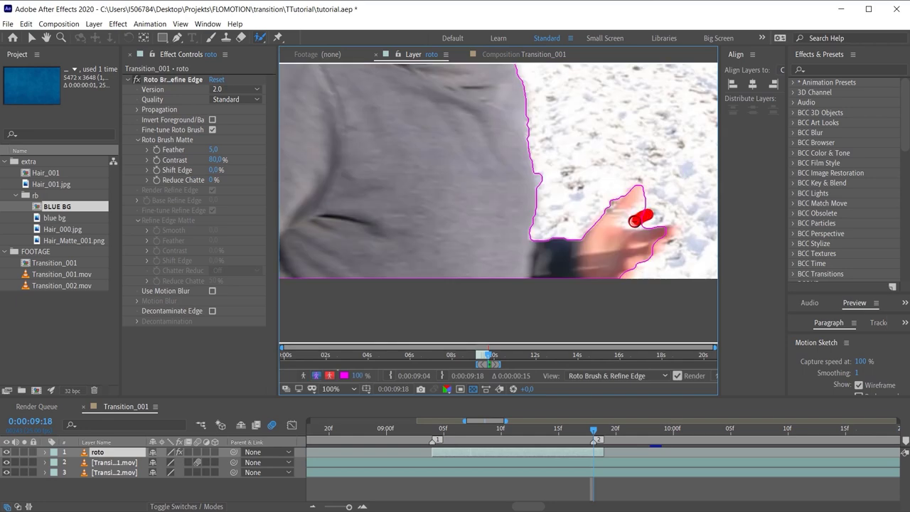
{"action": "scroll", "coordinate": [562, 160], "scroll_direction": "down", "scroll_amount": 1}
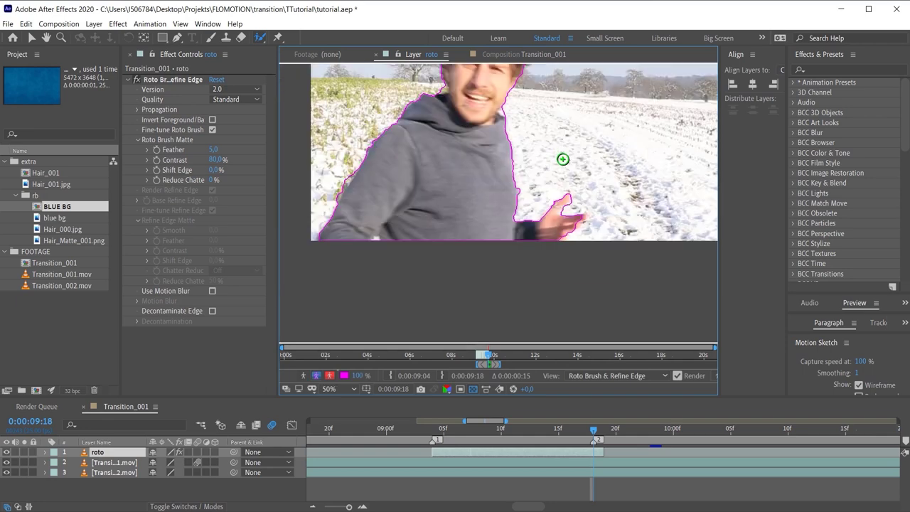
{"action": "scroll", "coordinate": [487, 367], "scroll_direction": "up", "scroll_amount": 2}
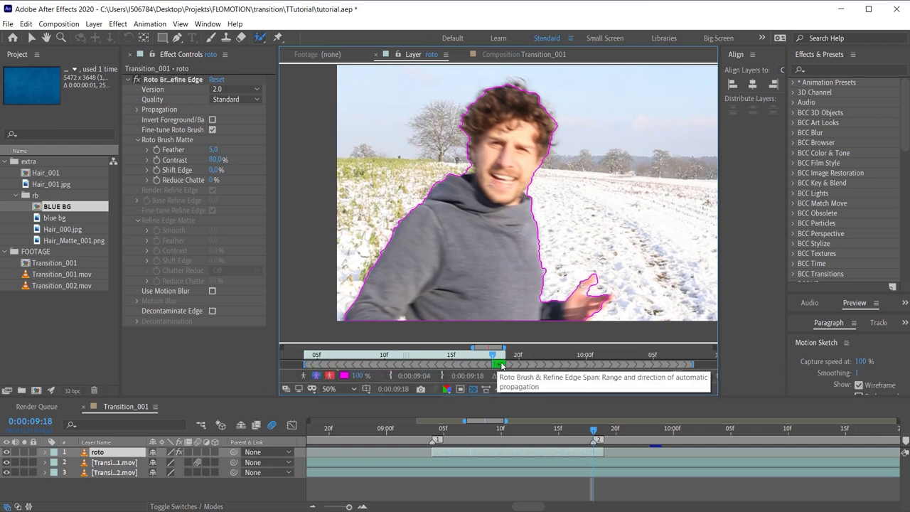
{"action": "left_click_drag", "start_coordinate": [260, 37], "coordinate": [283, 51]}
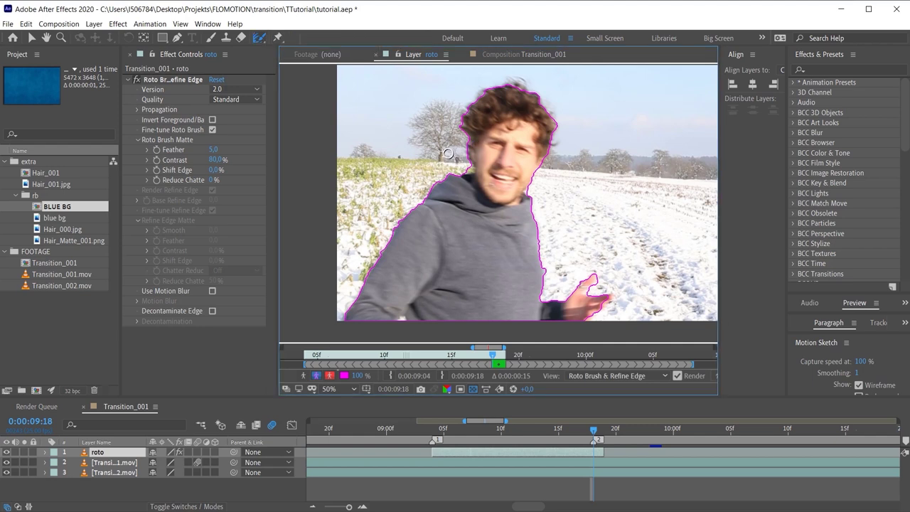
{"action": "mouse_move", "coordinate": [472, 168]}
{"action": "left_mouse_down"}
{"action": "mouse_move", "coordinate": [462, 125]}
{"action": "mouse_move", "coordinate": [469, 108]}
{"action": "mouse_move", "coordinate": [523, 80]}
{"action": "mouse_move", "coordinate": [551, 116]}
{"action": "mouse_move", "coordinate": [552, 148]}
{"action": "left_mouse_up"}
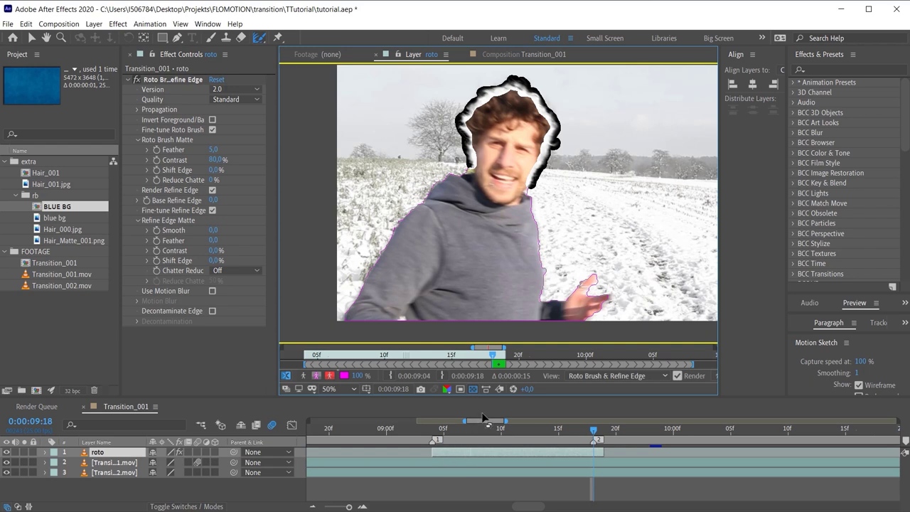
- Step back to frame 09:14 and add the runner's hand to the foreground
{"action": "key", "text": "Page_Up"}
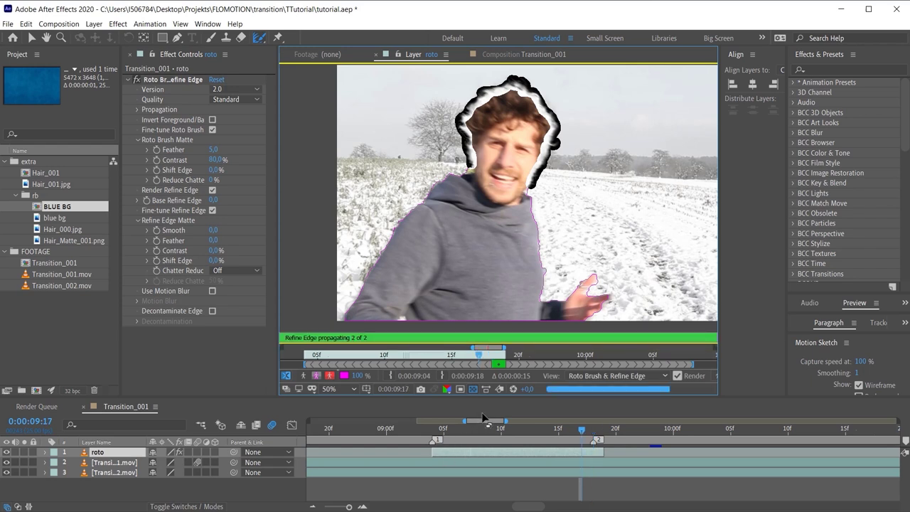
{"action": "key", "text": "Page_Up"}
{"action": "key", "text": "Page_Up"}
{"action": "key", "text": "Page_Up"}
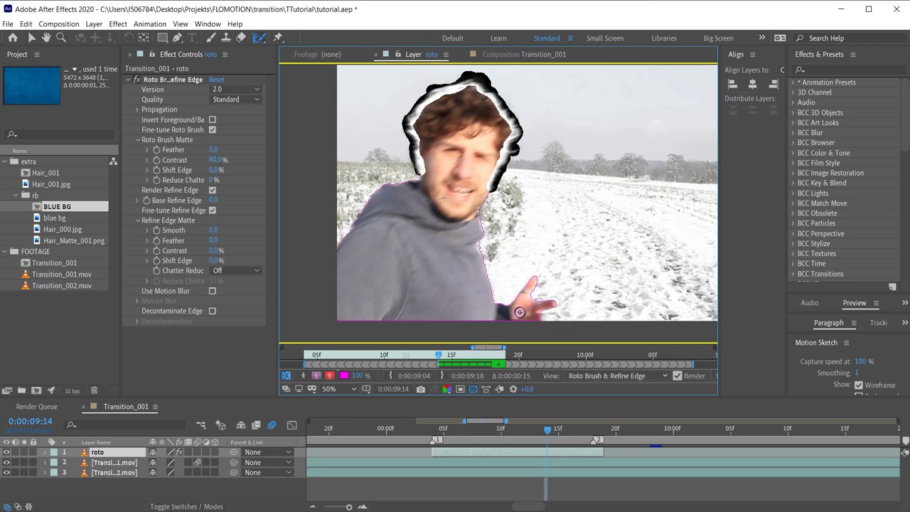
{"action": "scroll", "coordinate": [600, 157], "scroll_direction": "up", "scroll_amount": 1}
{"action": "key", "text": "space"}
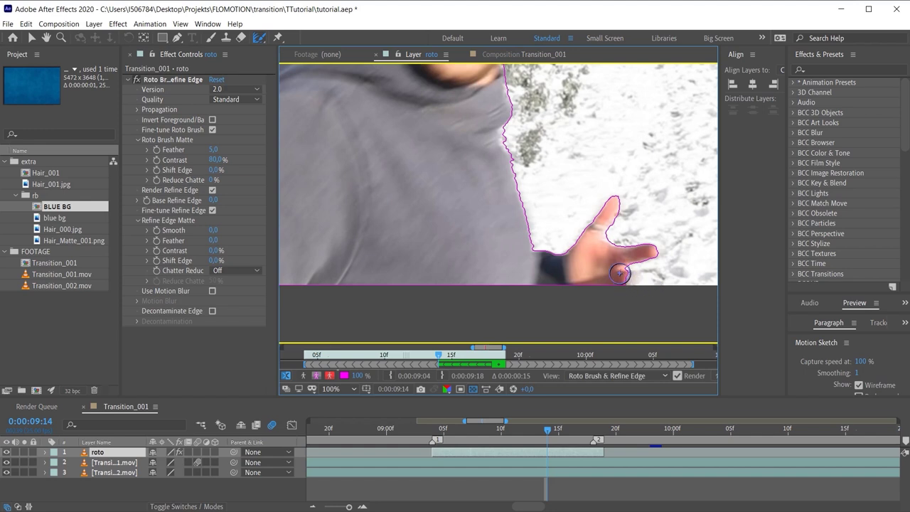
{"action": "mouse_move", "coordinate": [633, 271]}
{"action": "left_mouse_down"}
{"action": "mouse_move", "coordinate": [605, 274]}
{"action": "mouse_move", "coordinate": [631, 278]}
{"action": "left_mouse_up"}
{"action": "scroll", "coordinate": [497, 215], "scroll_direction": "down", "scroll_amount": 2}
{"action": "left_click_drag", "start_coordinate": [498, 213], "coordinate": [531, 253]}
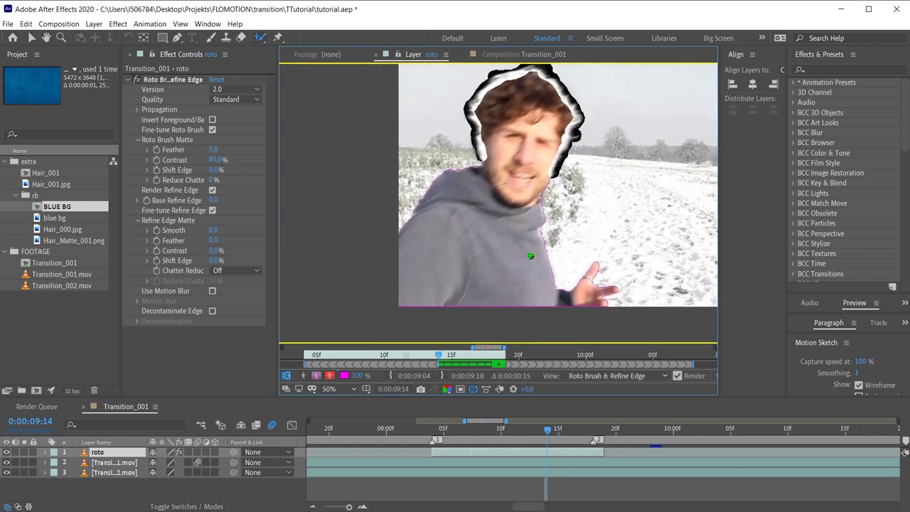
- On an earlier frame, paint the top of the runner's hair as foreground
{"action": "key", "text": "Page_Up"}
{"action": "key", "text": "Page_Up"}
{"action": "key", "text": "Page_Up"}
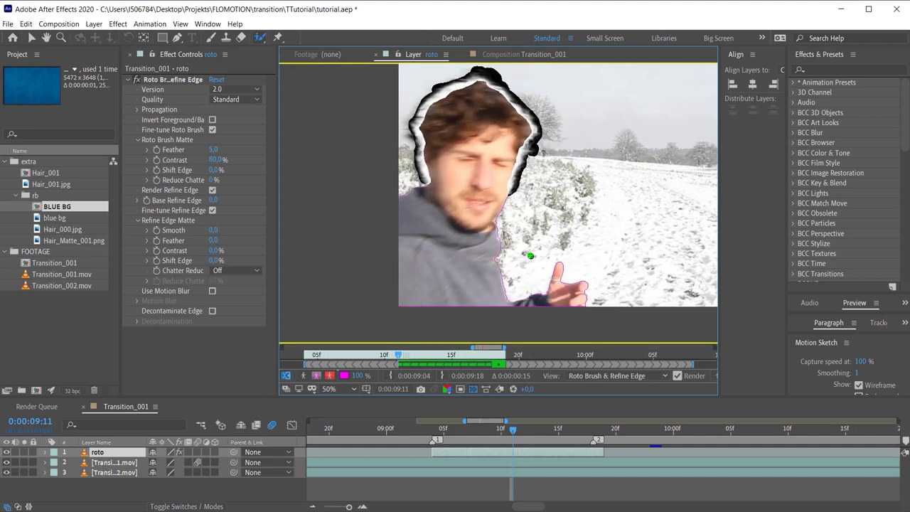
{"action": "scroll", "coordinate": [579, 97], "scroll_direction": "up", "scroll_amount": 2}
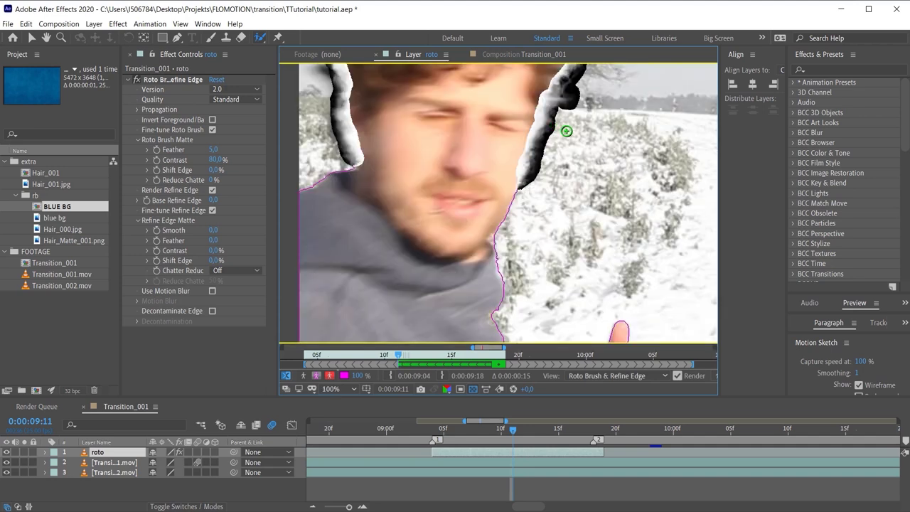
{"action": "left_click_drag", "start_coordinate": [610, 132], "coordinate": [590, 273]}
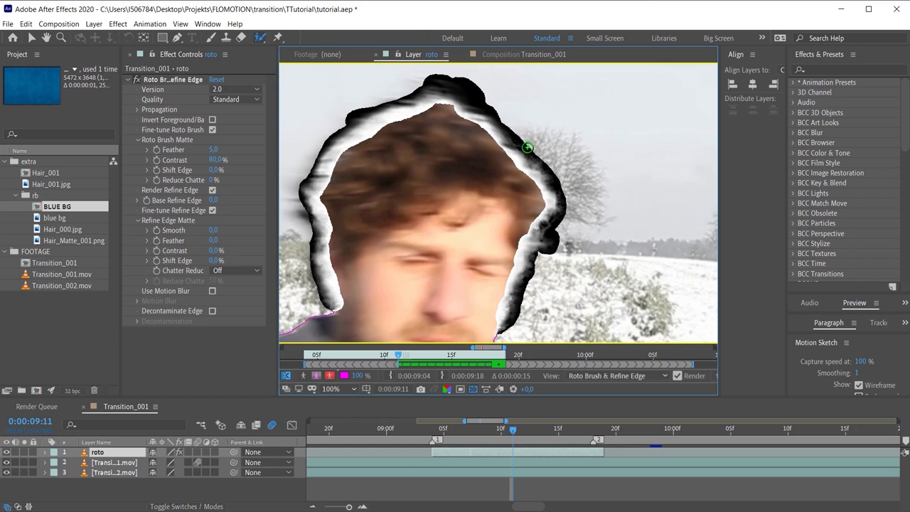
{"action": "key", "text": "Page_Up"}
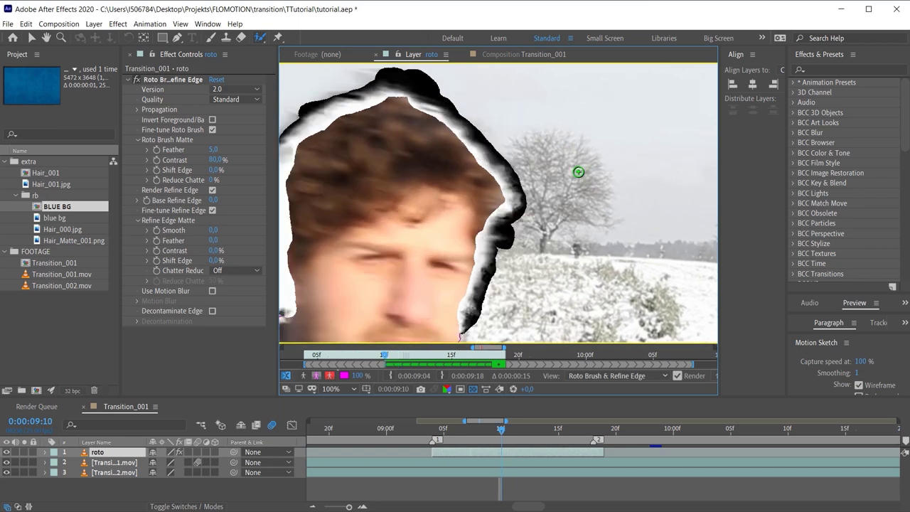
{"action": "key", "text": "Page_Up"}
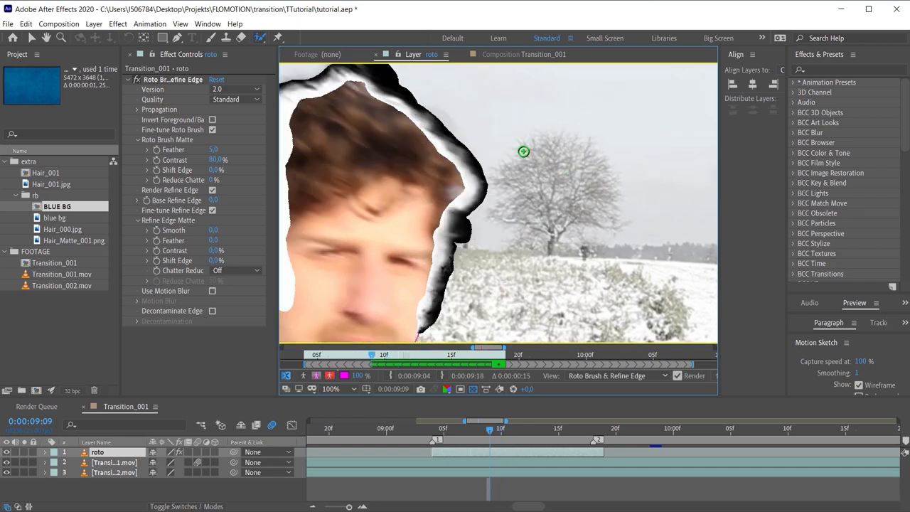
{"action": "left_click_drag", "start_coordinate": [442, 109], "coordinate": [449, 114]}
- Check the matte back to 0:00:09:04, zoom out to 25%, and widen the Layer panel
{"action": "key", "text": "Page_Up"}
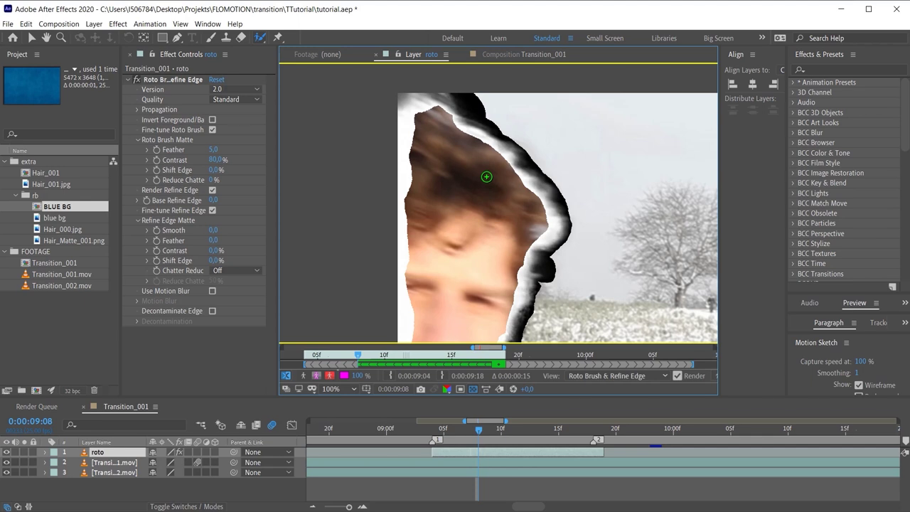
{"action": "key", "text": "comma"}
{"action": "key", "text": "Page_Up"}
{"action": "key", "text": "Page_Up"}
{"action": "key", "text": "Page_Up"}
{"action": "key", "text": "Page_Up"}
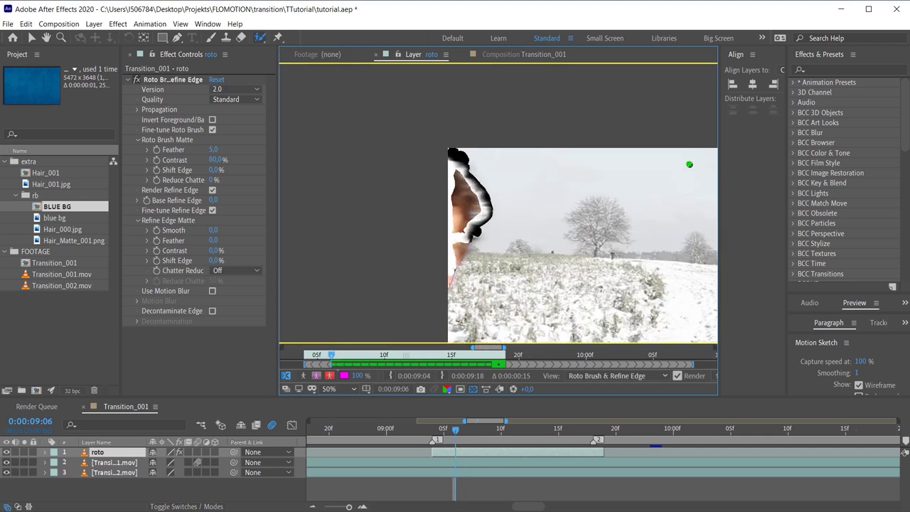
{"action": "key", "text": "comma"}
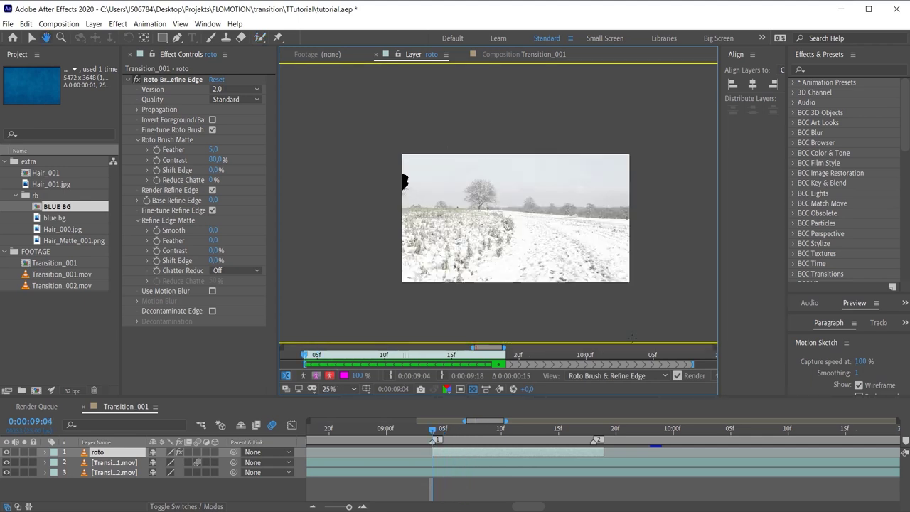
{"action": "left_click_drag", "start_coordinate": [720, 307], "coordinate": [804, 308]}
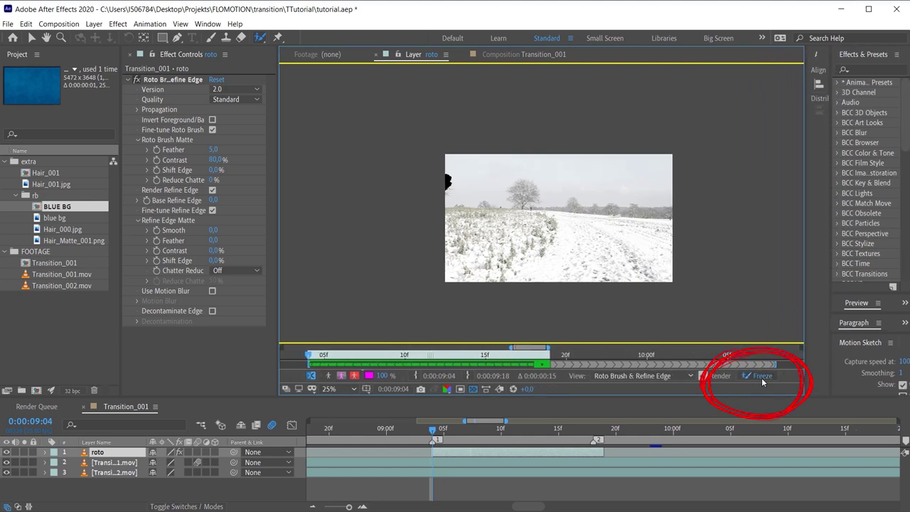
- Freeze the roto layer's Roto Brush & Refine Edge matte, then return to Transition_001
{"action": "left_click", "coordinate": [760, 376]}
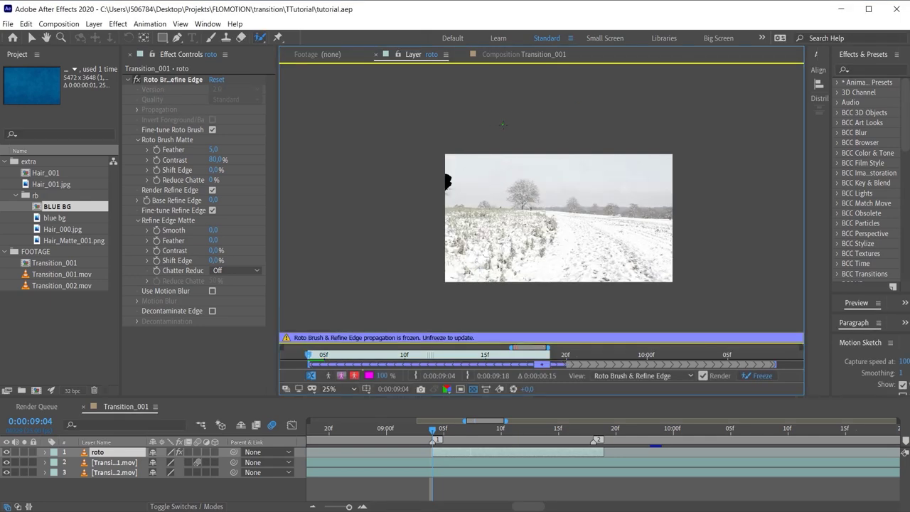
{"action": "left_click", "coordinate": [522, 59]}
- Preview Transition_001 and inspect the cutout runner over the wipe at 0:00:09:11
{"action": "key", "text": "space"}
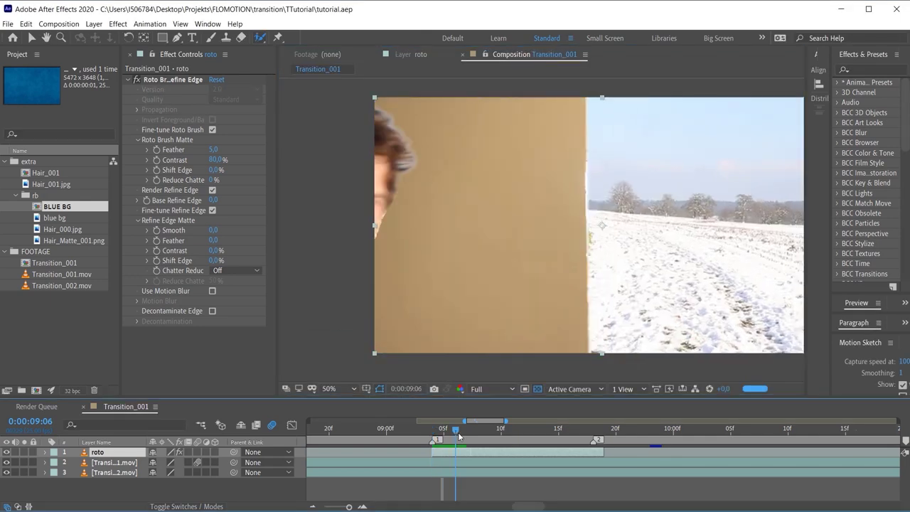
{"action": "key", "text": "space"}
{"action": "left_click_drag", "start_coordinate": [434, 434], "coordinate": [511, 431]}
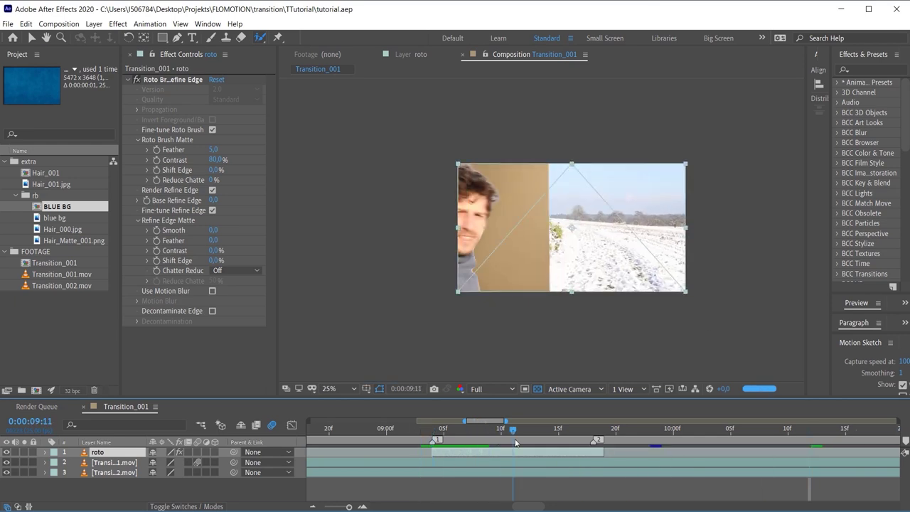
{"action": "scroll", "coordinate": [526, 269], "scroll_direction": "up", "scroll_amount": 2}
{"action": "scroll", "coordinate": [526, 277], "scroll_direction": "down", "scroll_amount": 1}
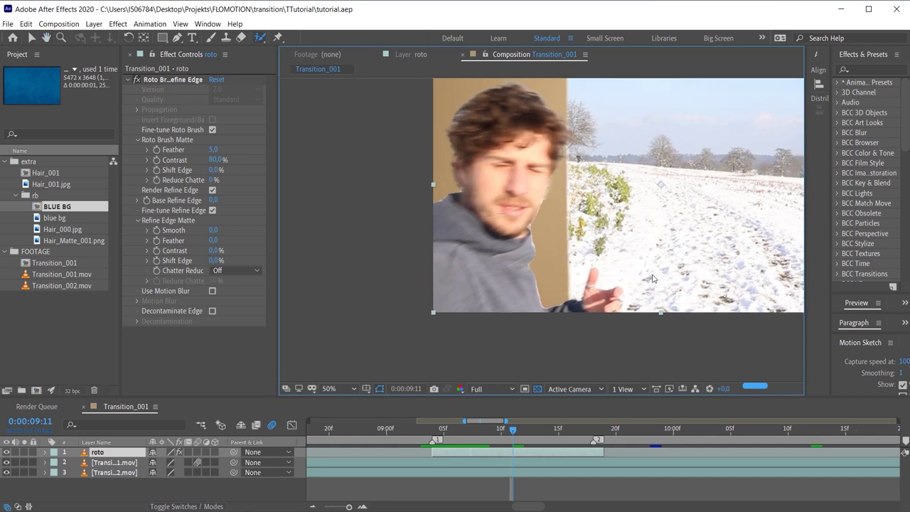
{"action": "scroll", "coordinate": [564, 265], "scroll_direction": "up", "scroll_amount": 2}
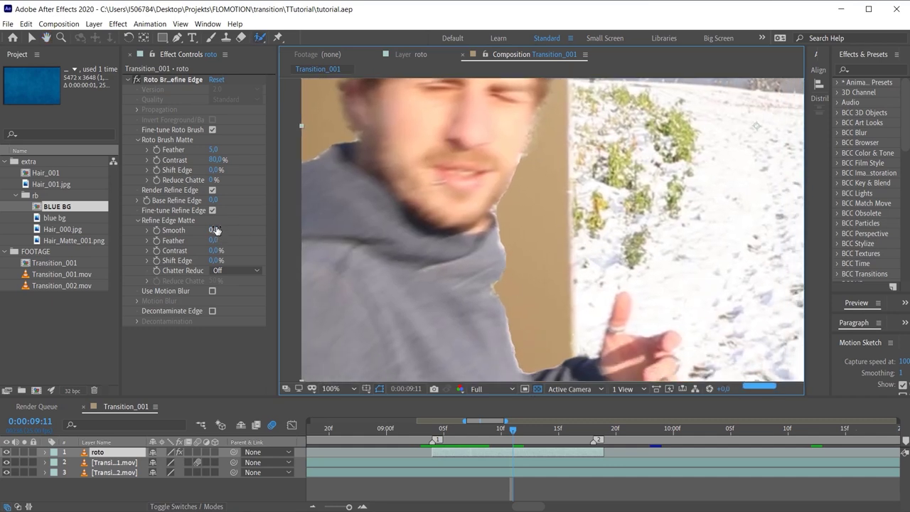
- Enable Use Motion Blur and set the matte to Feather 7.4, Contrast 76.1%, Shift Edge -100%
{"action": "left_click", "coordinate": [212, 292]}
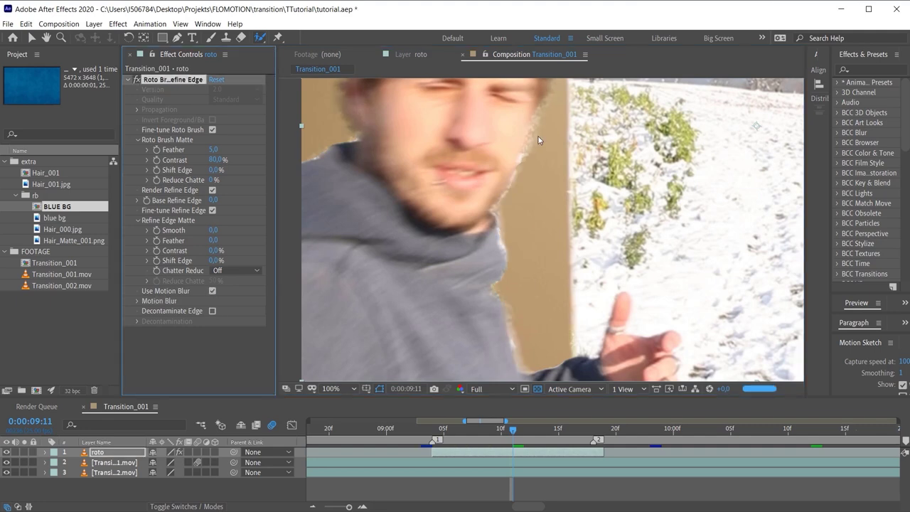
{"action": "scroll", "coordinate": [544, 205], "scroll_direction": "down", "scroll_amount": 2}
{"action": "scroll", "coordinate": [539, 249], "scroll_direction": "up", "scroll_amount": 2}
{"action": "mouse_move", "coordinate": [214, 170]}
{"action": "left_mouse_down"}
{"action": "mouse_move", "coordinate": [202, 176]}
{"action": "mouse_move", "coordinate": [210, 172]}
{"action": "mouse_move", "coordinate": [208, 182]}
{"action": "mouse_move", "coordinate": [184, 183]}
{"action": "mouse_move", "coordinate": [199, 181]}
{"action": "left_mouse_up"}
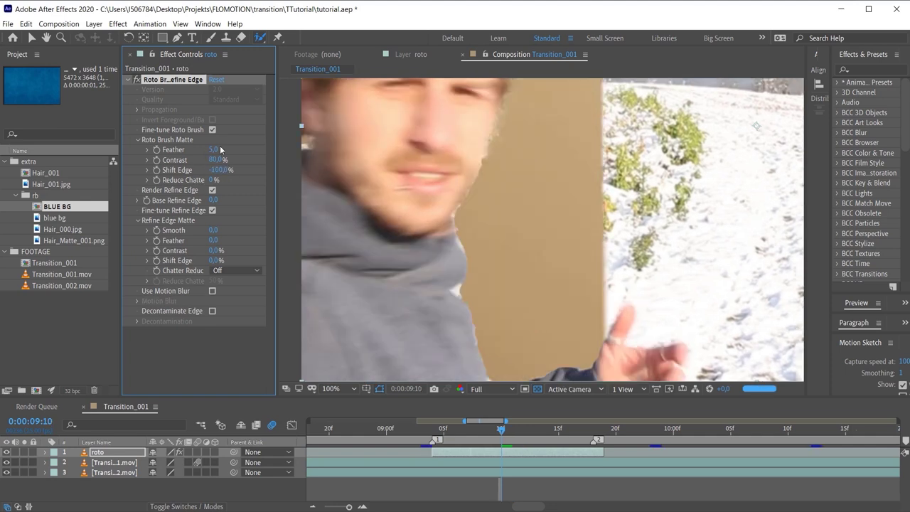
{"action": "left_click_drag", "start_coordinate": [215, 151], "coordinate": [228, 150]}
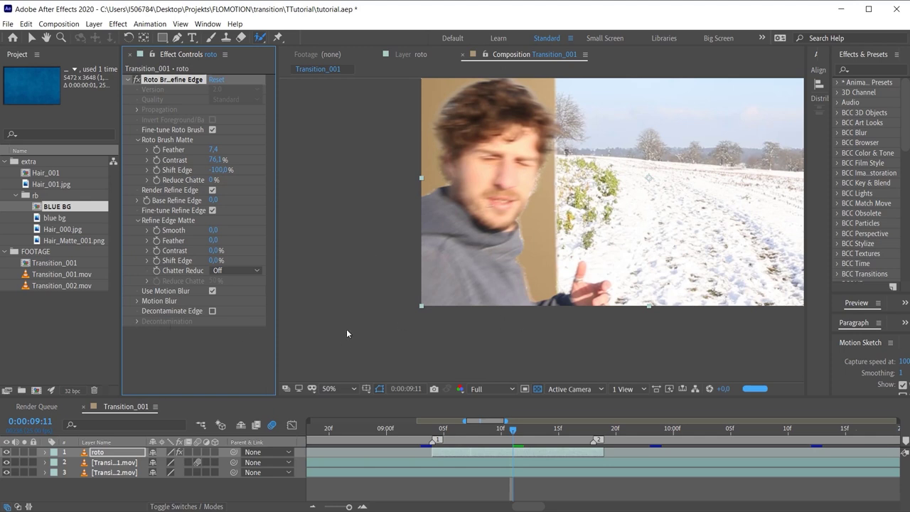
{"action": "key", "text": "period"}
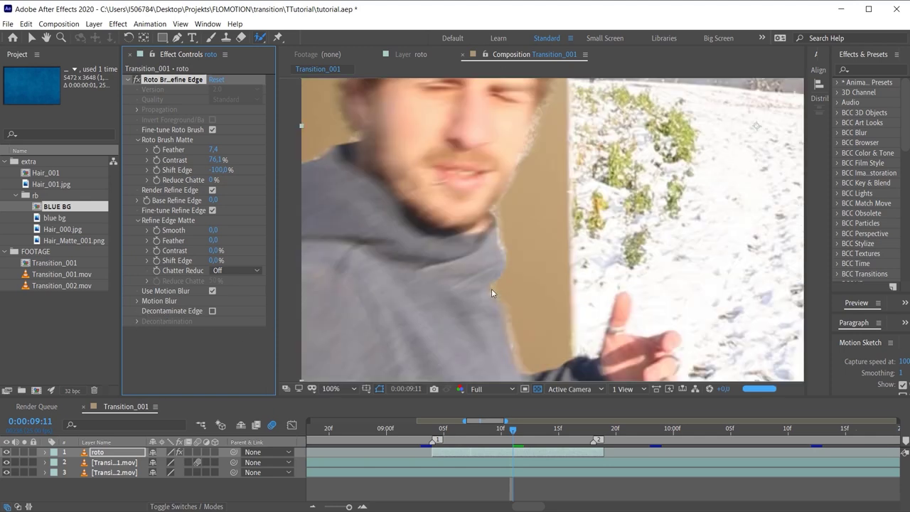
{"action": "scroll", "coordinate": [462, 281], "scroll_direction": "down", "scroll_amount": 1}
{"action": "left_click", "coordinate": [212, 311]}
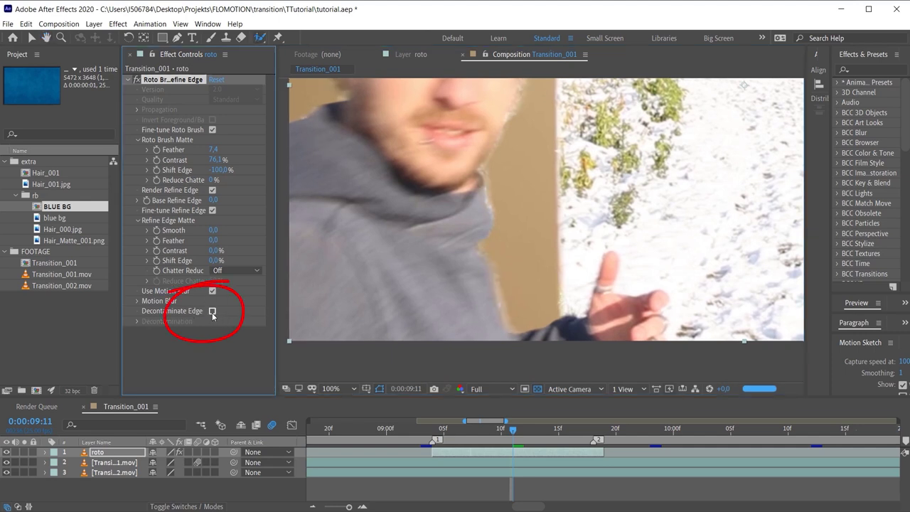
- Turn on Decontaminate Edge and Higher Quality motion blur (8 samples, 180° shutter angle)
{"action": "left_click", "coordinate": [212, 311]}
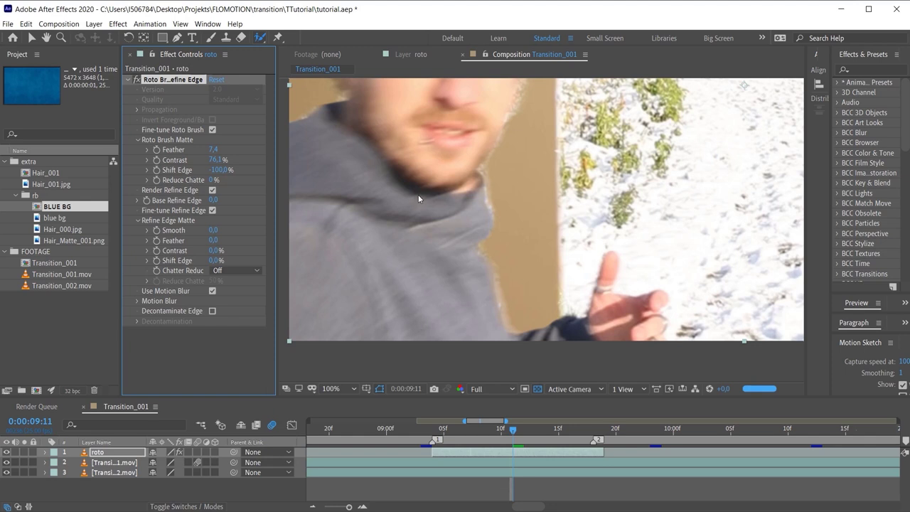
{"action": "left_click", "coordinate": [212, 312]}
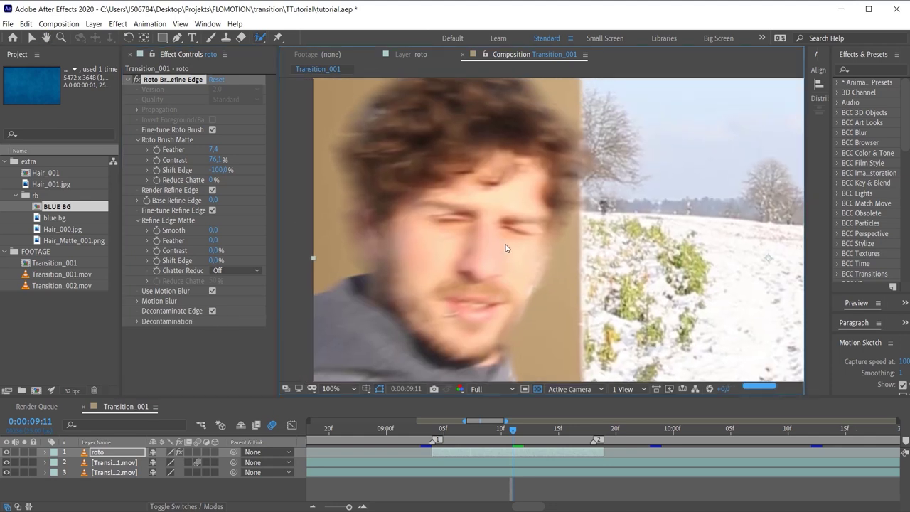
{"action": "left_click", "coordinate": [138, 302]}
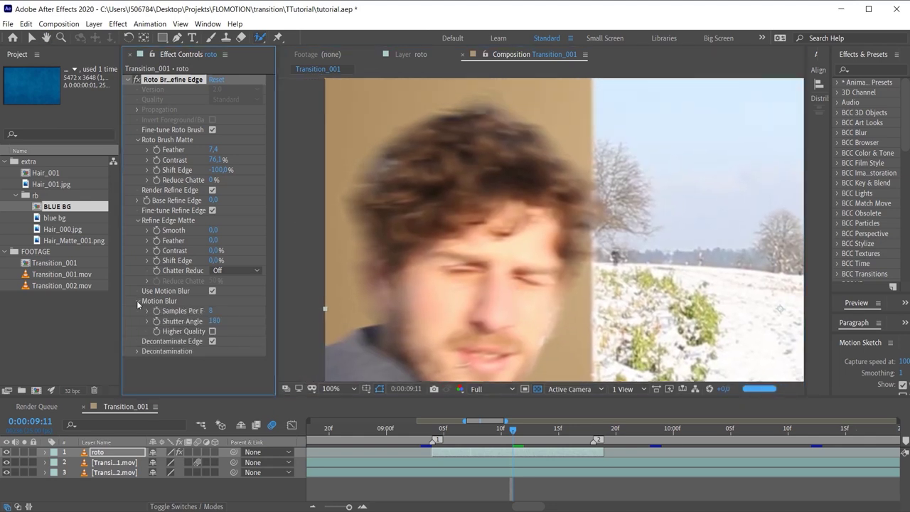
{"action": "left_click", "coordinate": [212, 332]}
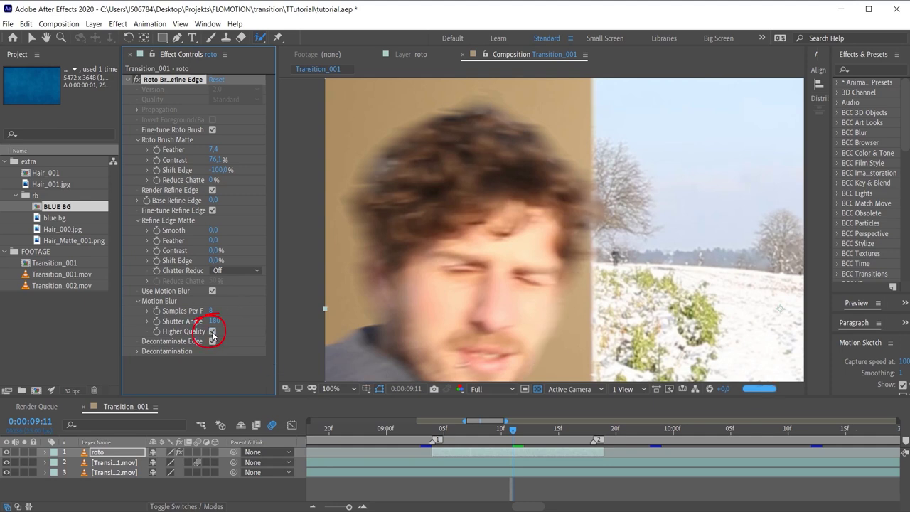
{"action": "left_click_drag", "start_coordinate": [555, 323], "coordinate": [545, 229]}
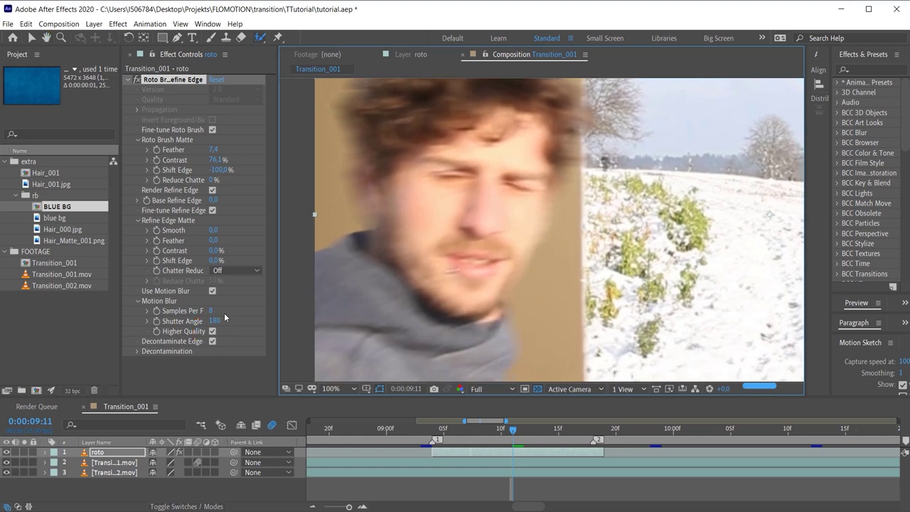
{"action": "scroll", "coordinate": [546, 229], "scroll_direction": "down", "scroll_amount": 2}
- Preview the composite from 0:00:08:05 and scrub through the runner's frames around 0:00:08:10
{"action": "left_click", "coordinate": [381, 435]}
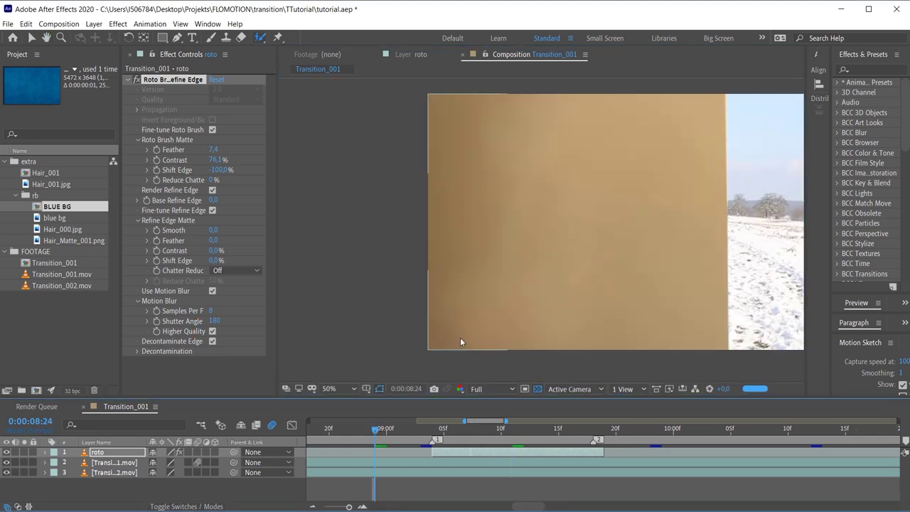
{"action": "key", "text": "minus"}
{"action": "scroll", "coordinate": [558, 313], "scroll_direction": "down", "scroll_amount": 2}
{"action": "scroll", "coordinate": [569, 291], "scroll_direction": "down", "scroll_amount": 2}
{"action": "key", "text": "space"}
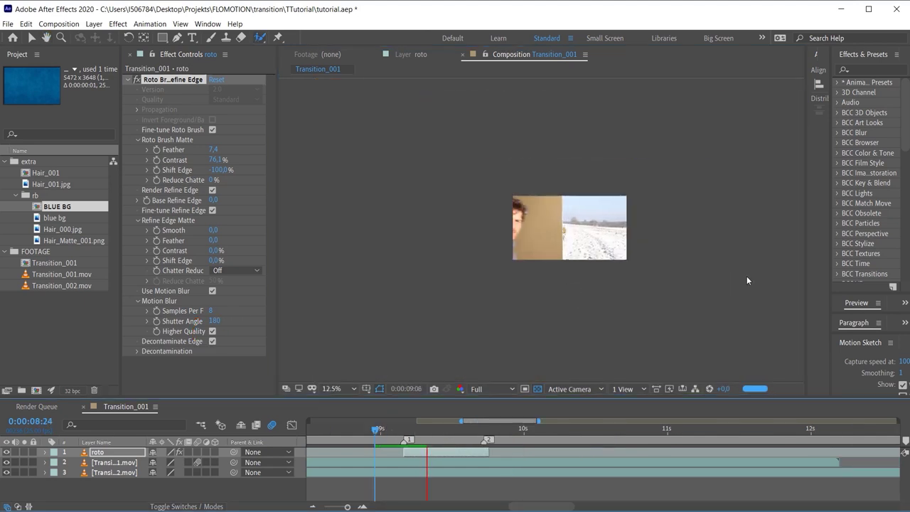
{"action": "key", "text": "space"}
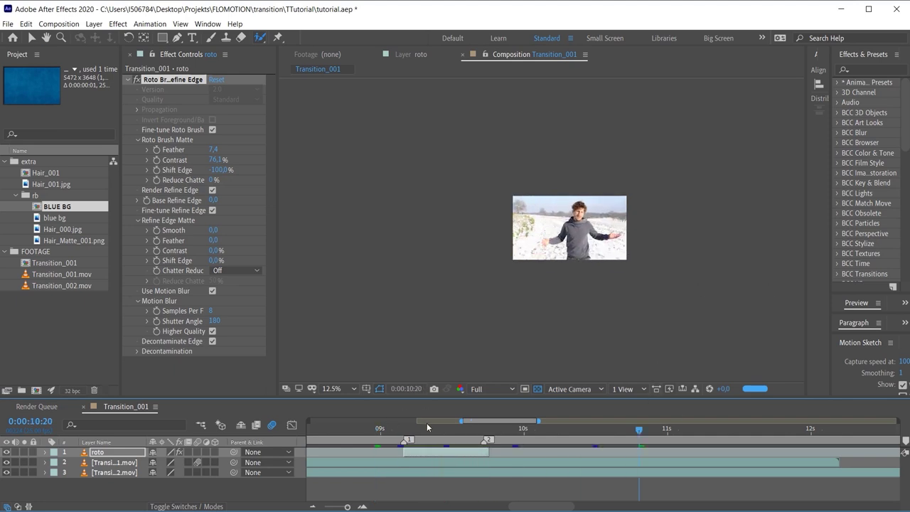
{"action": "key", "text": "minus"}
{"action": "left_click", "coordinate": [452, 430]}
{"action": "key", "text": "space"}
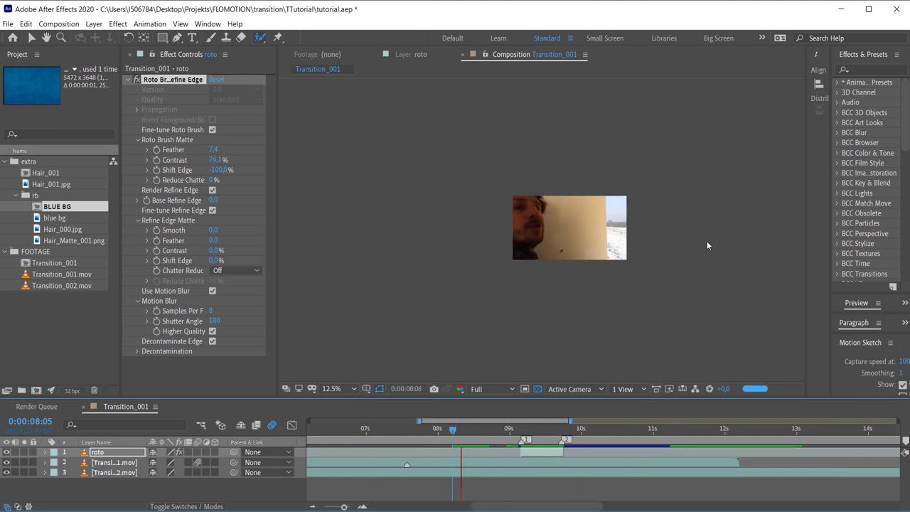
{"action": "key", "text": "space"}
{"action": "left_click_drag", "start_coordinate": [498, 430], "coordinate": [468, 432]}
- Zoom and recentre the composition view on the runner at 0:00:09:08 in a wider viewer
{"action": "key", "text": "period"}
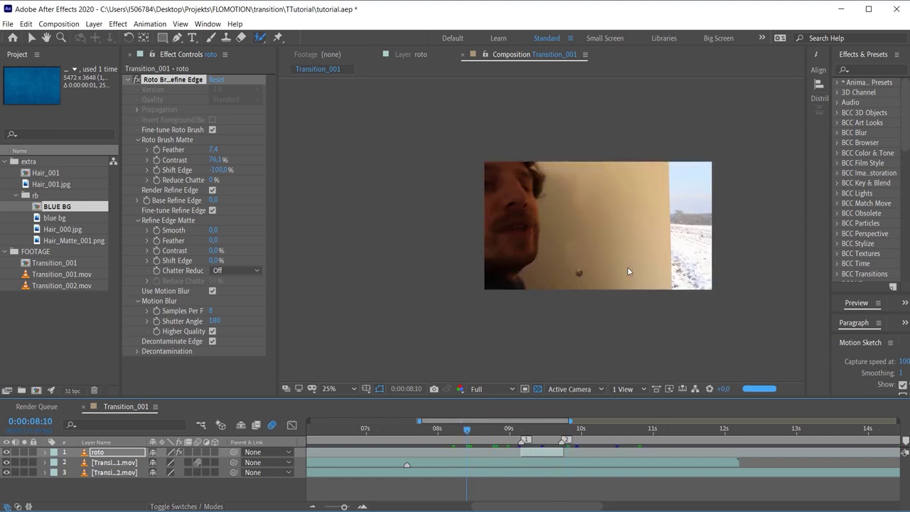
{"action": "left_click", "coordinate": [519, 430]}
{"action": "left_click_drag", "start_coordinate": [519, 430], "coordinate": [544, 430]}
{"action": "left_click", "coordinate": [534, 435]}
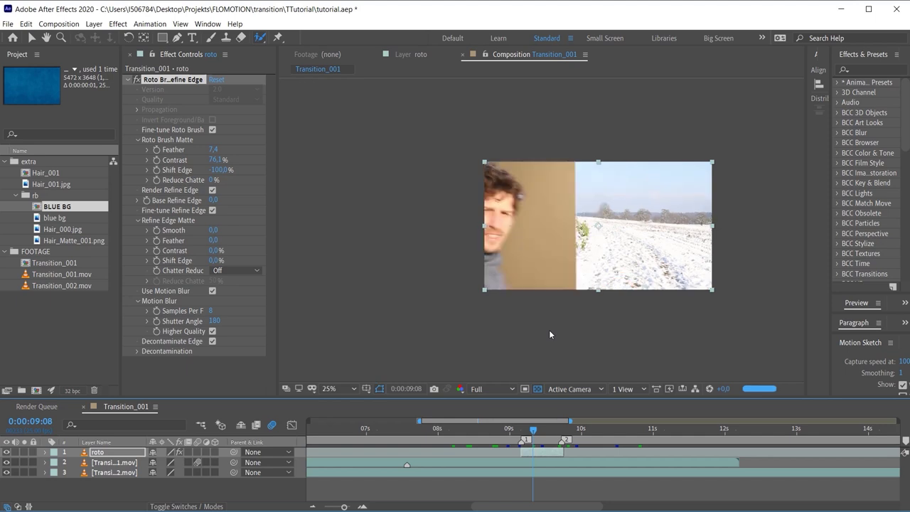
{"action": "scroll", "coordinate": [553, 271], "scroll_direction": "up", "scroll_amount": 2}
{"action": "left_click_drag", "start_coordinate": [553, 271], "coordinate": [530, 277]}
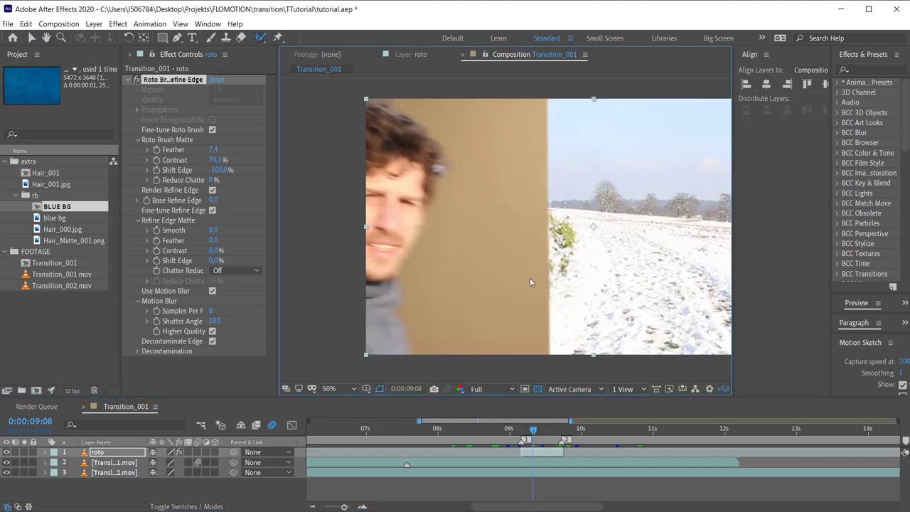
{"action": "key", "text": "h"}
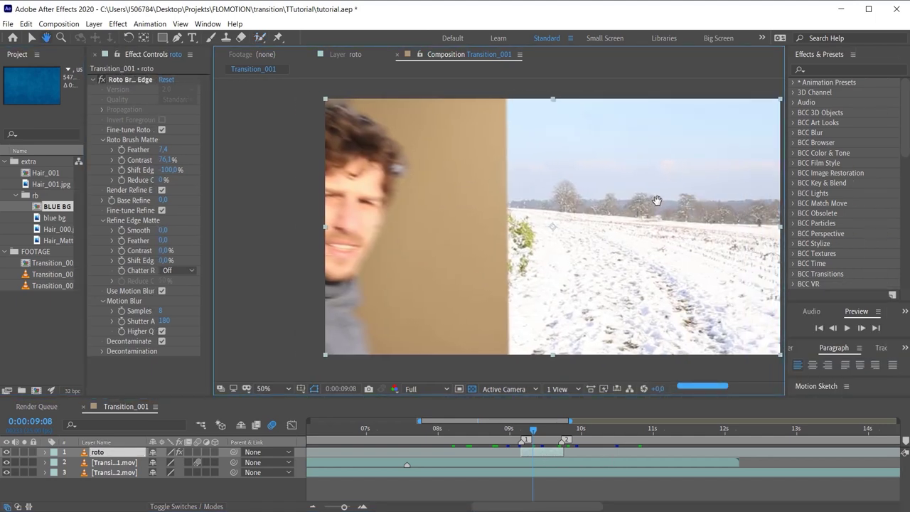
- Apply Drop Shadow to the roto layer, found by searching Effects & Presets for 'drop'
{"action": "left_click", "coordinate": [823, 69]}
{"action": "type", "text": "drop"}
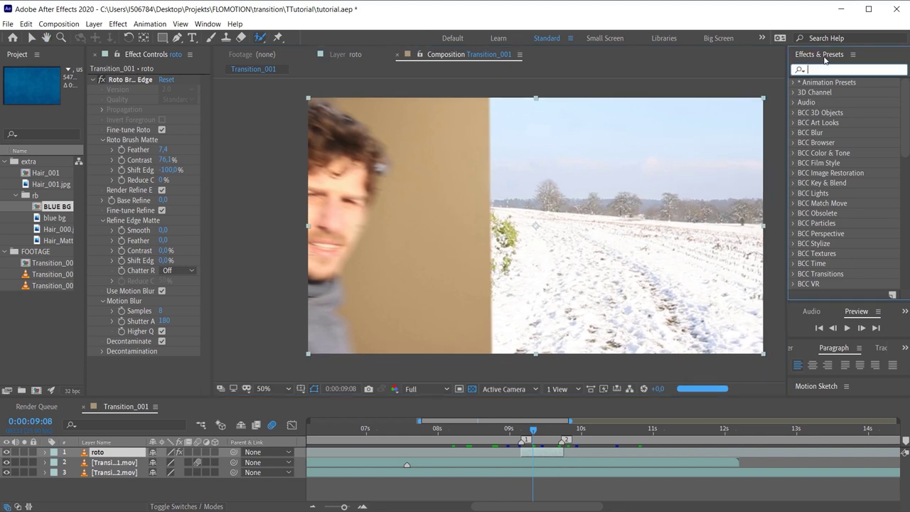
{"action": "left_click_drag", "start_coordinate": [845, 265], "coordinate": [131, 454]}
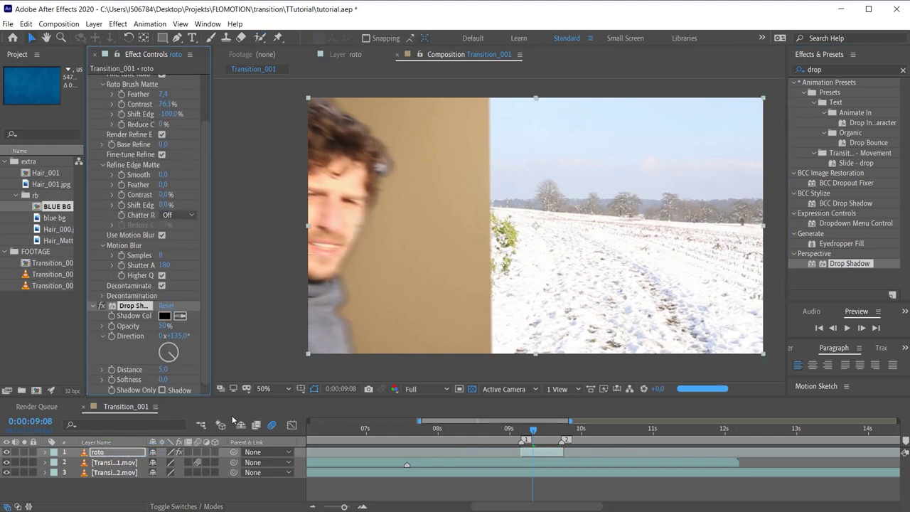
{"action": "scroll", "coordinate": [143, 178], "scroll_direction": "up", "scroll_amount": 5}
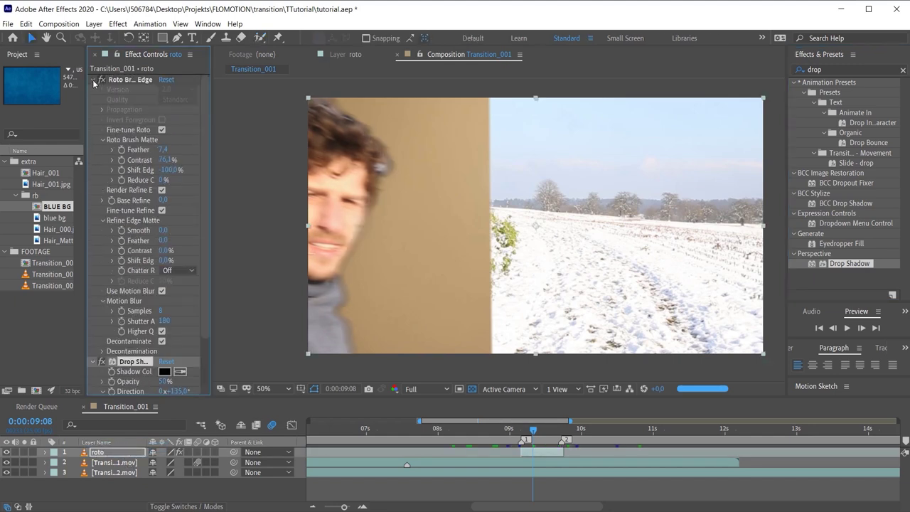
{"action": "left_click", "coordinate": [93, 80]}
- Duplicate the roto layer and rename the copy shadow
{"action": "key", "text": "ctrl+d"}
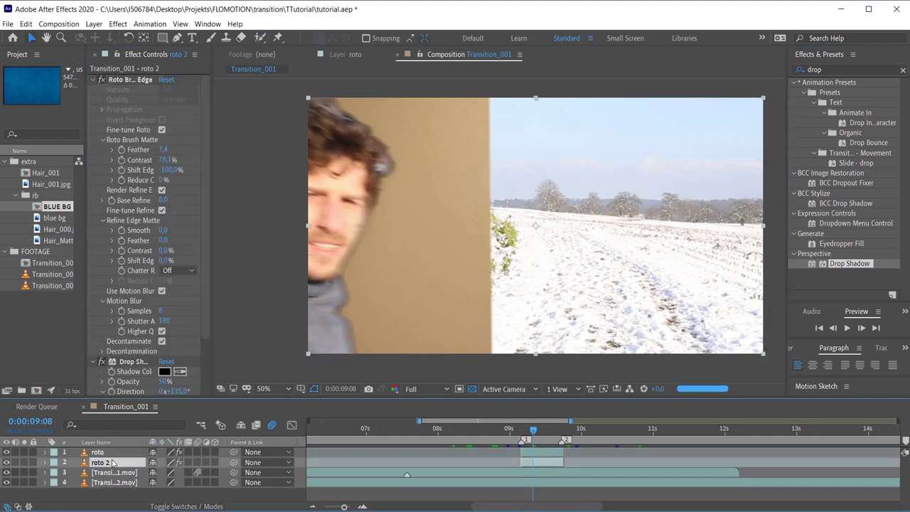
{"action": "key", "text": "Return"}
{"action": "type", "text": "shadow"}
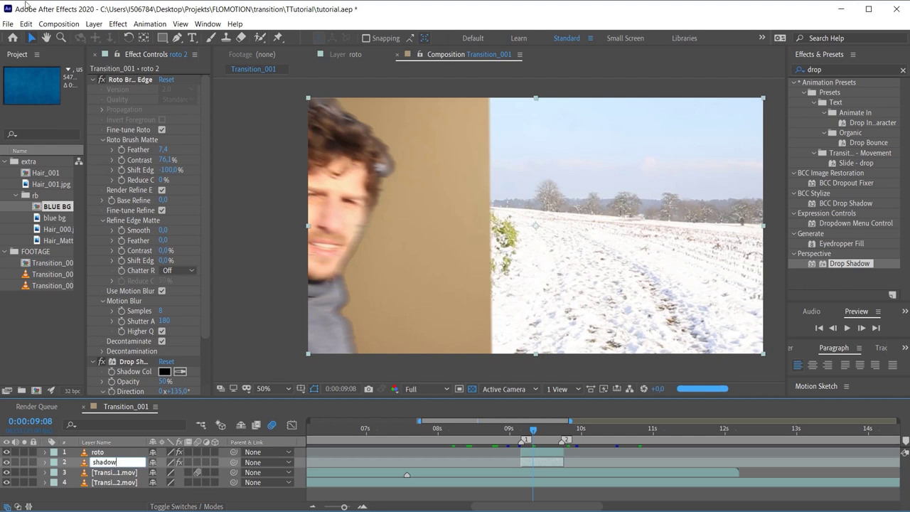
{"action": "left_click", "coordinate": [94, 79]}
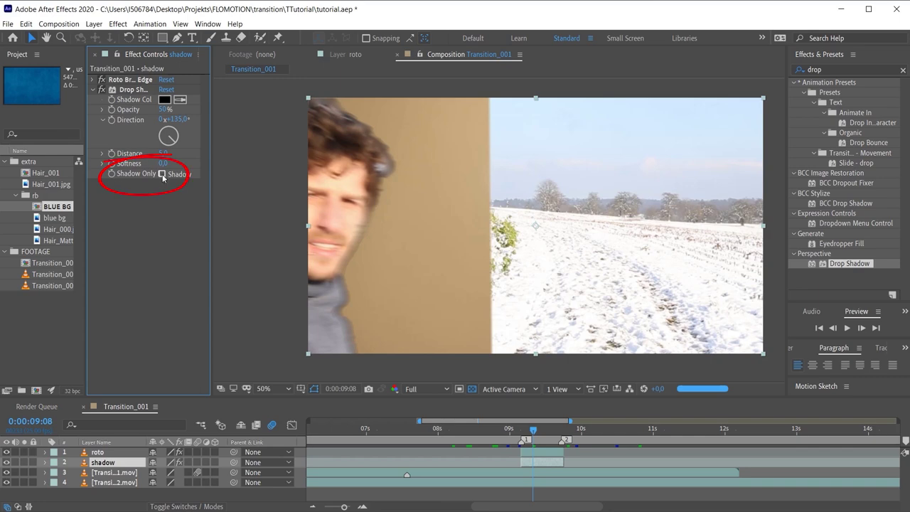
- Set the shadow layer's Drop Shadow to Shadow Only, direction 99°, distance 92, softness 82
{"action": "left_click", "coordinate": [162, 175]}
{"action": "left_click", "coordinate": [24, 462]}
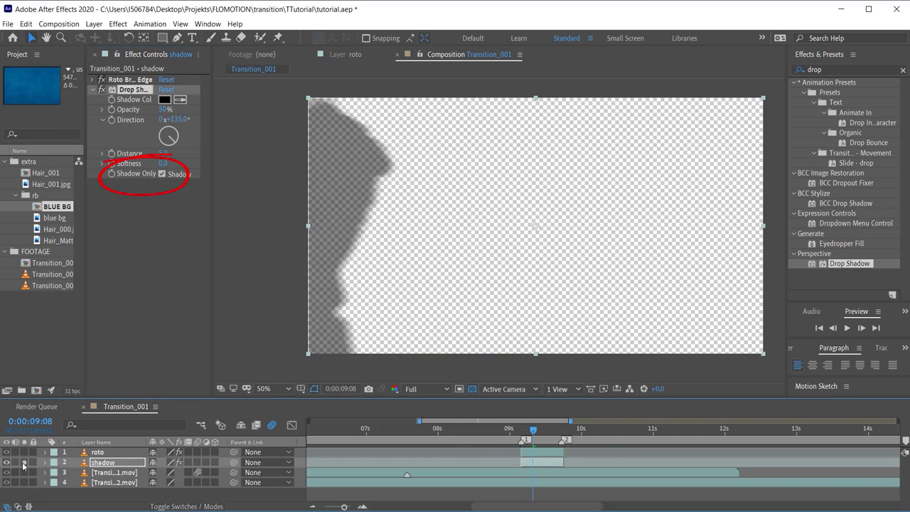
{"action": "left_click", "coordinate": [24, 463]}
{"action": "mouse_move", "coordinate": [169, 136]}
{"action": "left_mouse_down"}
{"action": "mouse_move", "coordinate": [161, 131]}
{"action": "mouse_move", "coordinate": [189, 164]}
{"action": "left_mouse_up"}
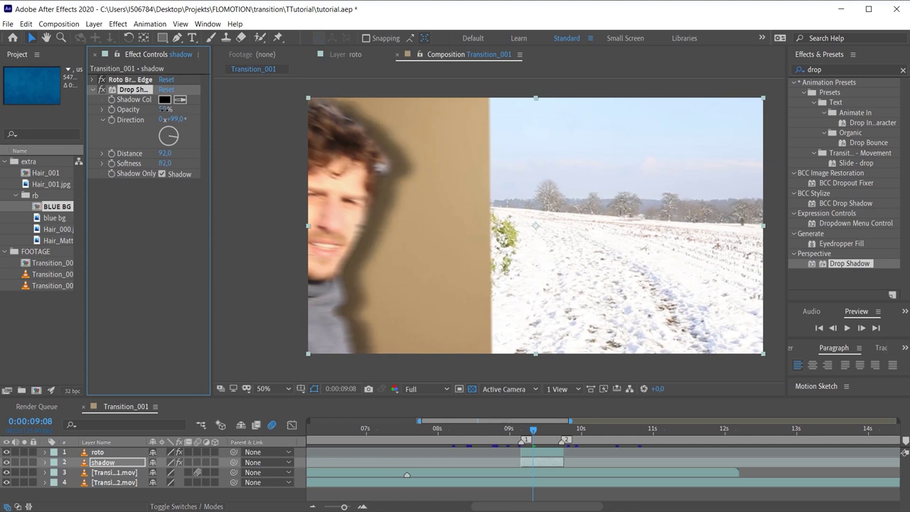
{"action": "key", "text": "ctrl+Up"}
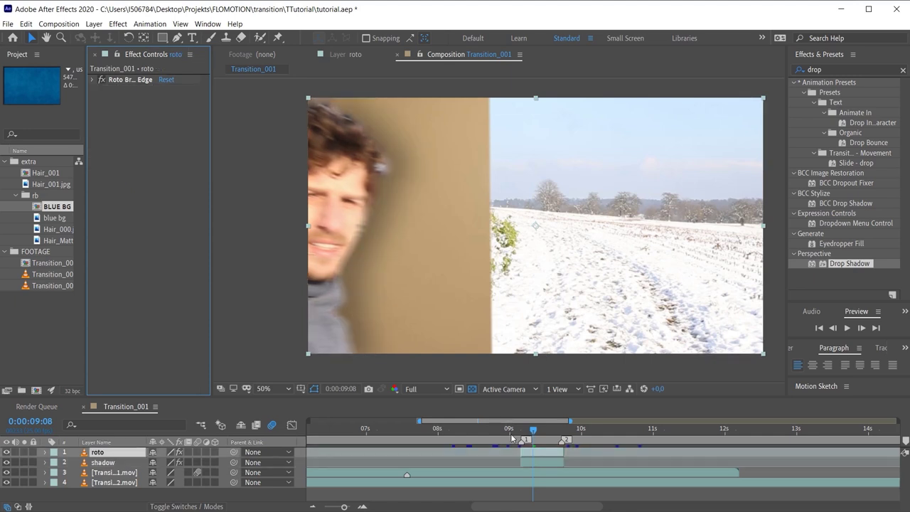
- Snapshot the beige-wall frame at 0:00:08:20 and compare it against 0:00:09:08
{"action": "left_click", "coordinate": [495, 436]}
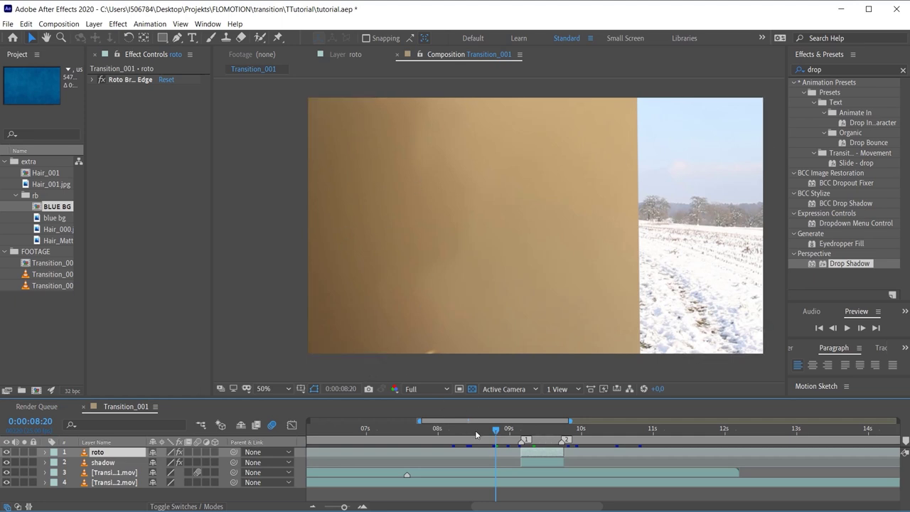
{"action": "left_click", "coordinate": [369, 391]}
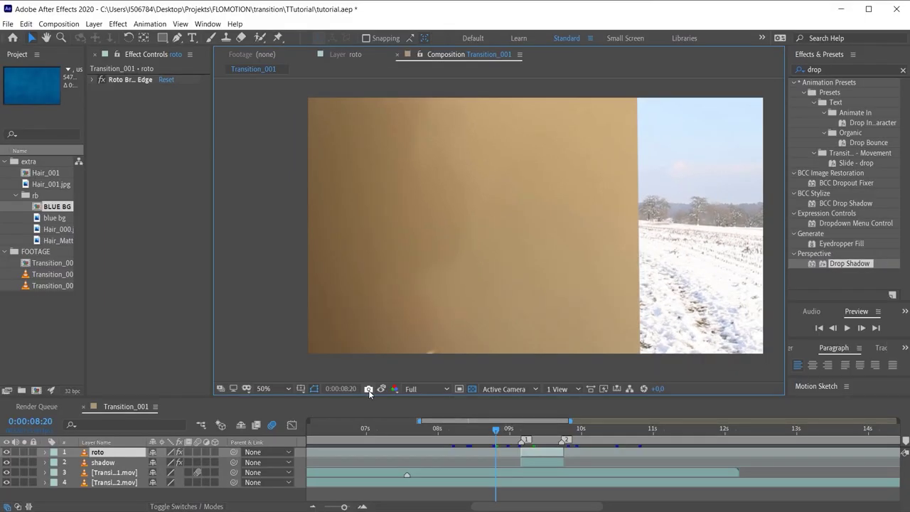
{"action": "left_click", "coordinate": [532, 431]}
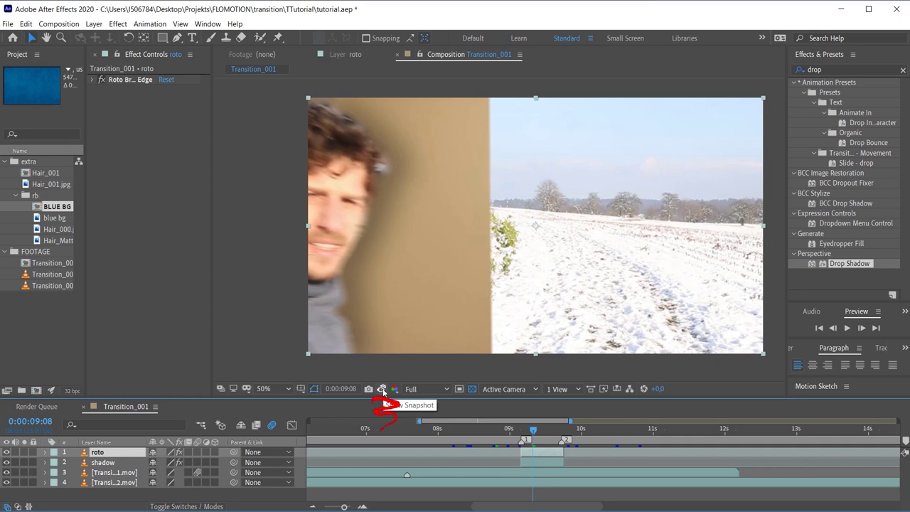
{"action": "left_click", "coordinate": [383, 390]}
{"action": "left_click", "coordinate": [383, 390]}
{"action": "left_click", "coordinate": [383, 391]}
{"action": "left_click", "coordinate": [383, 390]}
{"action": "left_click", "coordinate": [384, 390]}
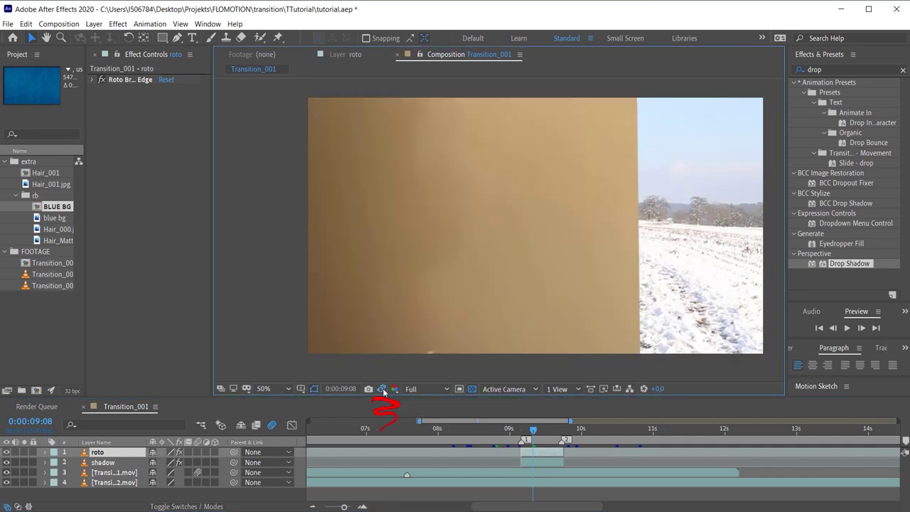
{"action": "left_click", "coordinate": [383, 391]}
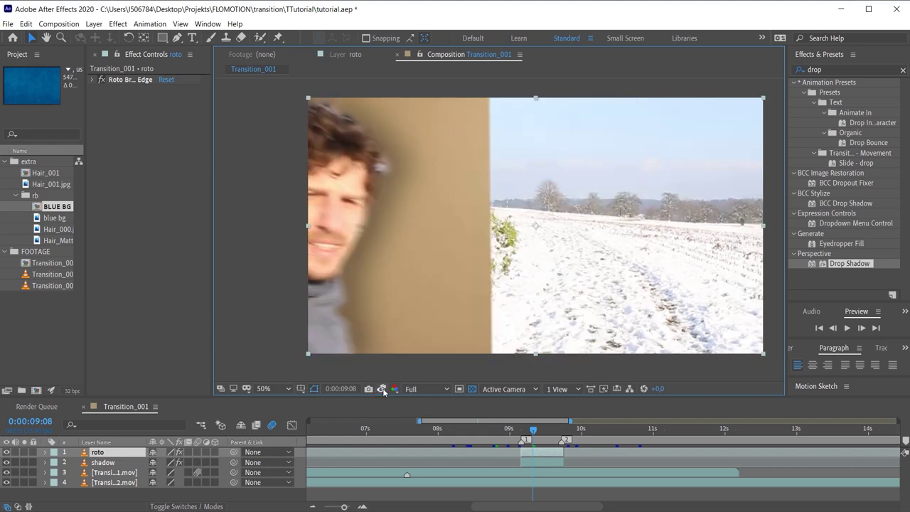
- Sample the beige wall tone BC9C6F as the shadow layer's Shadow Color and open its picker
{"action": "key", "text": "ctrl+Down"}
{"action": "left_click", "coordinate": [181, 100]}
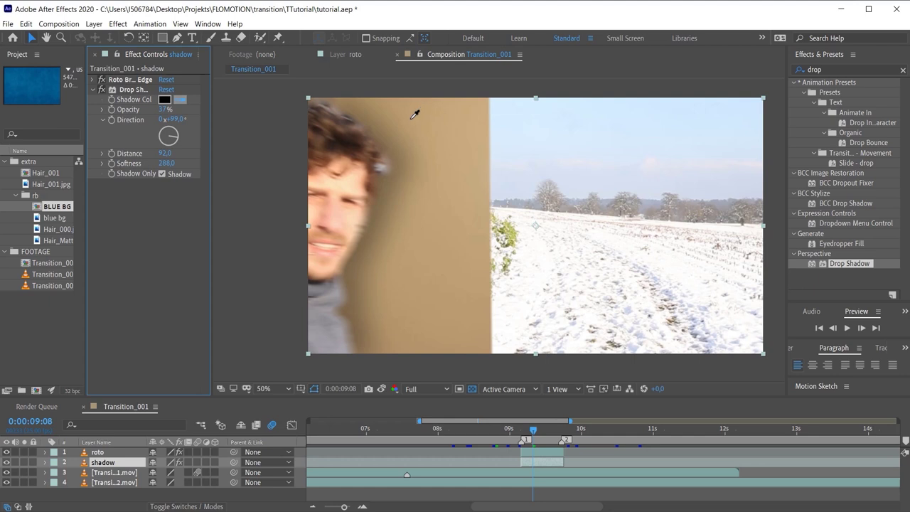
{"action": "left_click", "coordinate": [410, 114]}
{"action": "left_click", "coordinate": [164, 99]}
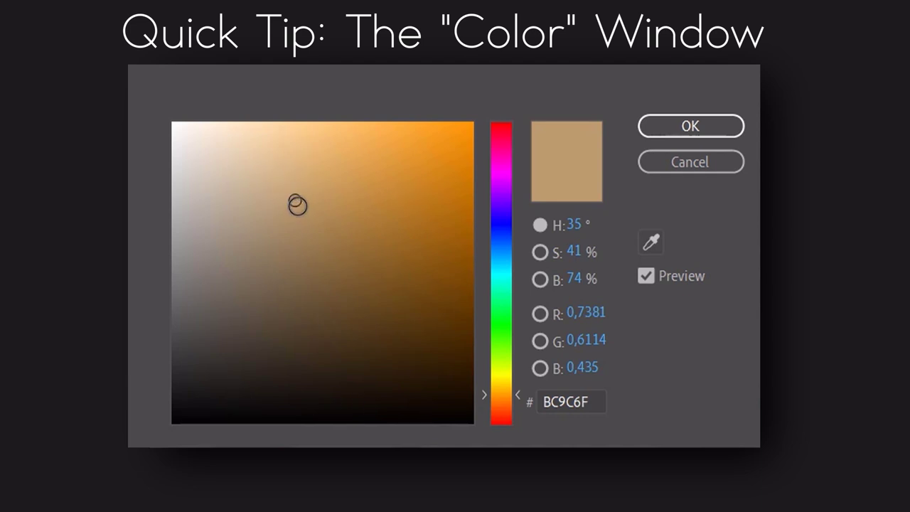
- Explore saturation and brightness in the Shadow Color picker, ending on orange FF9400
{"action": "left_click", "coordinate": [297, 200]}
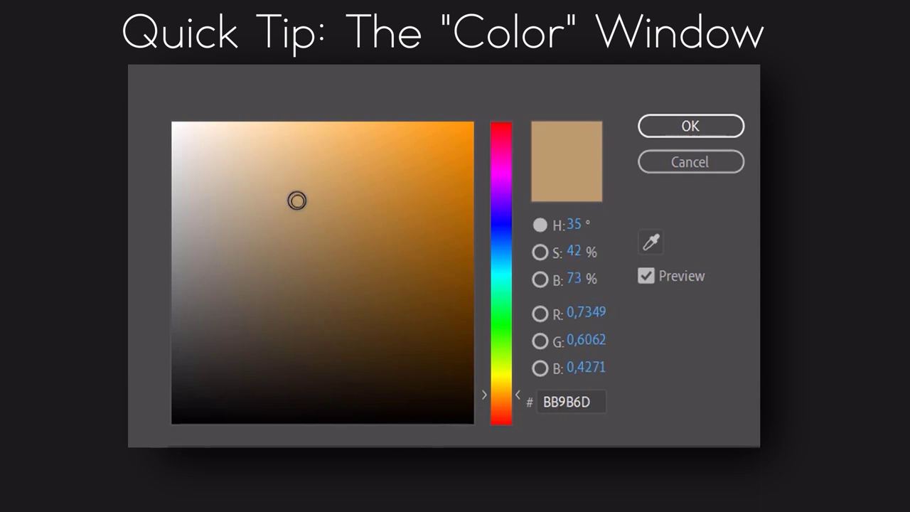
{"action": "left_click_drag", "start_coordinate": [297, 200], "coordinate": [406, 206]}
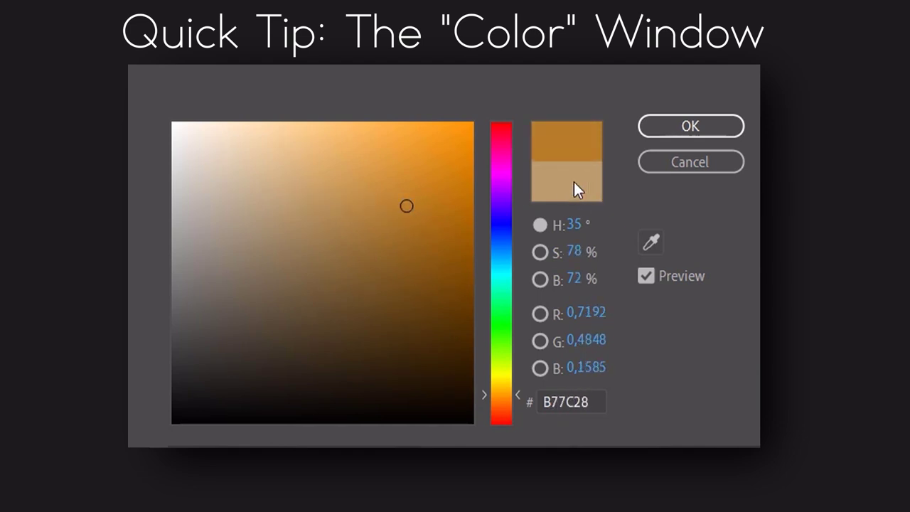
{"action": "left_click_drag", "start_coordinate": [406, 205], "coordinate": [432, 208]}
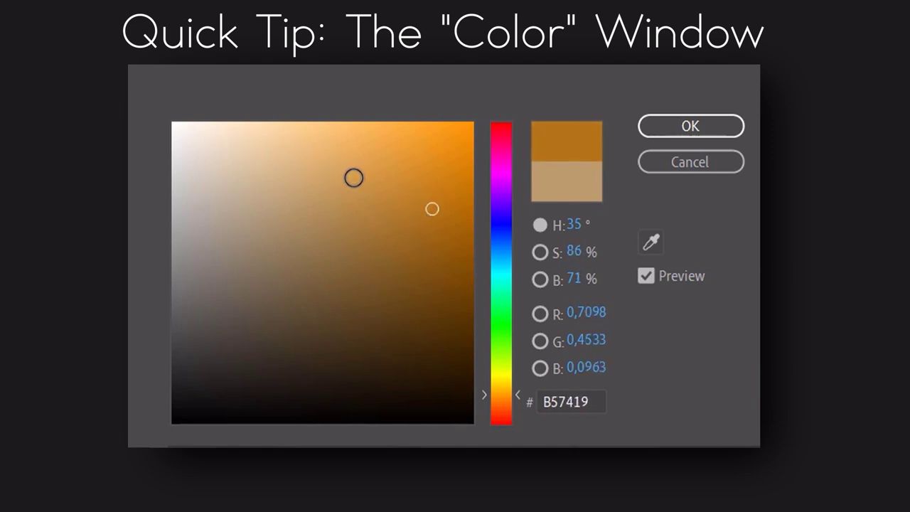
{"action": "left_click_drag", "start_coordinate": [423, 209], "coordinate": [353, 213]}
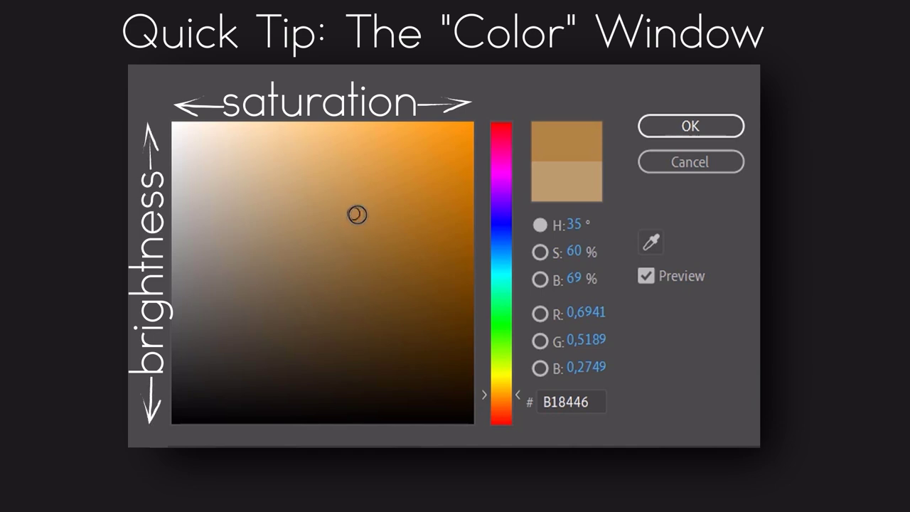
{"action": "mouse_move", "coordinate": [357, 214]}
{"action": "left_mouse_down"}
{"action": "mouse_move", "coordinate": [170, 218]}
{"action": "mouse_move", "coordinate": [171, 124]}
{"action": "mouse_move", "coordinate": [172, 424]}
{"action": "mouse_move", "coordinate": [172, 123]}
{"action": "mouse_move", "coordinate": [436, 128]}
{"action": "mouse_move", "coordinate": [483, 127]}
{"action": "mouse_move", "coordinate": [491, 117]}
{"action": "left_mouse_up"}
{"action": "left_click", "coordinate": [177, 124]}
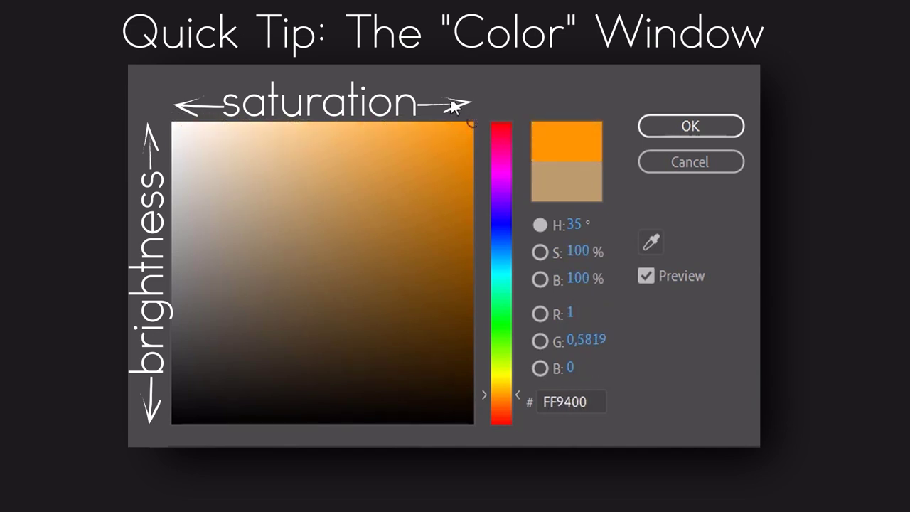
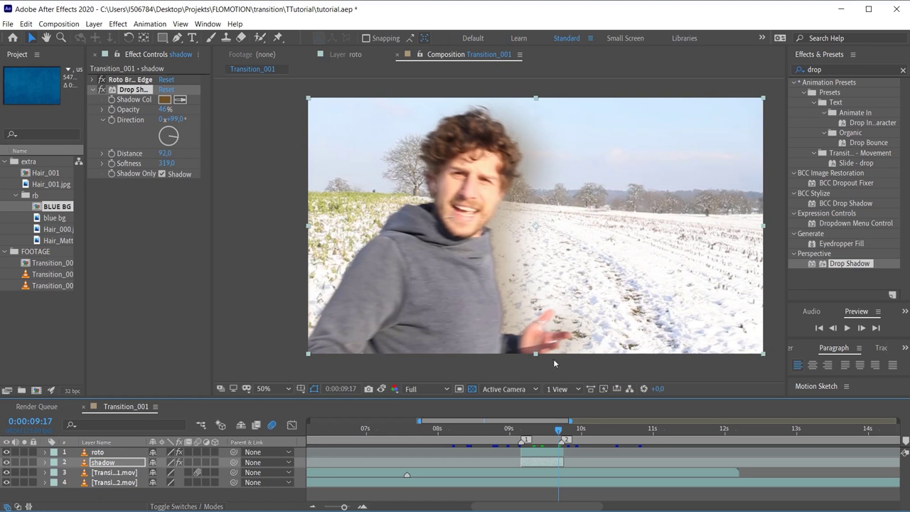
- At 0:00:09:11, duplicate the first transition clip and name the copy 'door'
{"action": "left_click", "coordinate": [523, 435]}
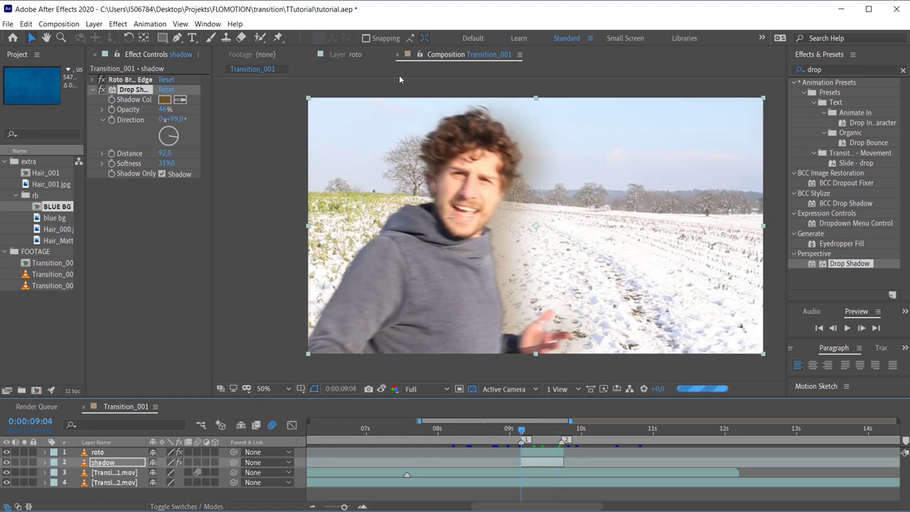
{"action": "left_click", "coordinate": [541, 432]}
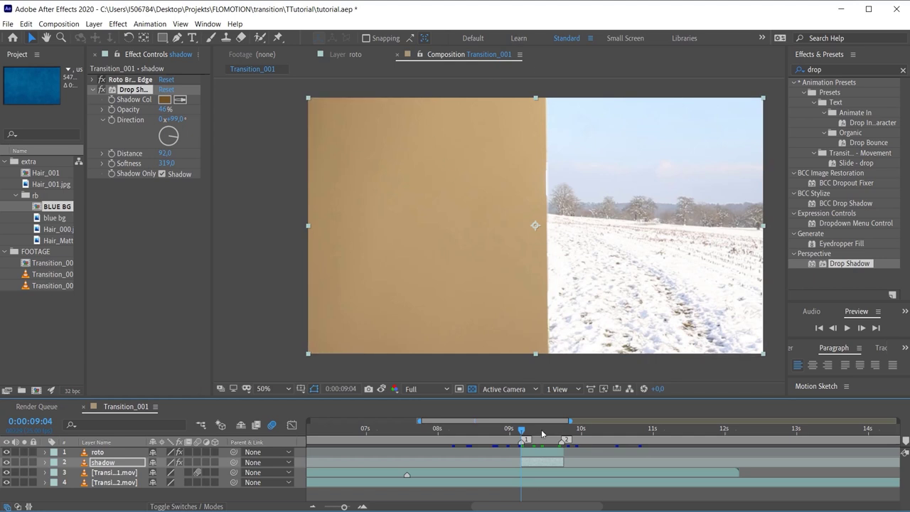
{"action": "left_click", "coordinate": [114, 472]}
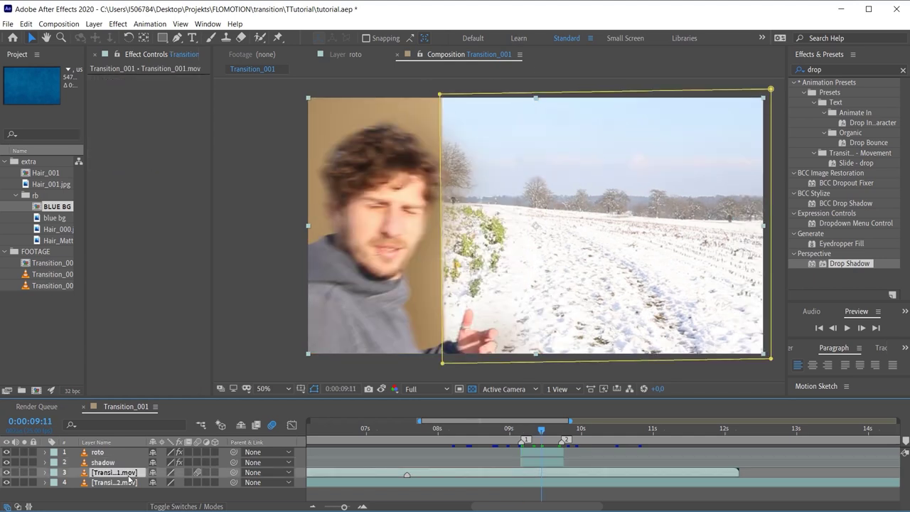
{"action": "key", "text": "ctrl+d"}
{"action": "left_click_drag", "start_coordinate": [114, 472], "coordinate": [125, 465]}
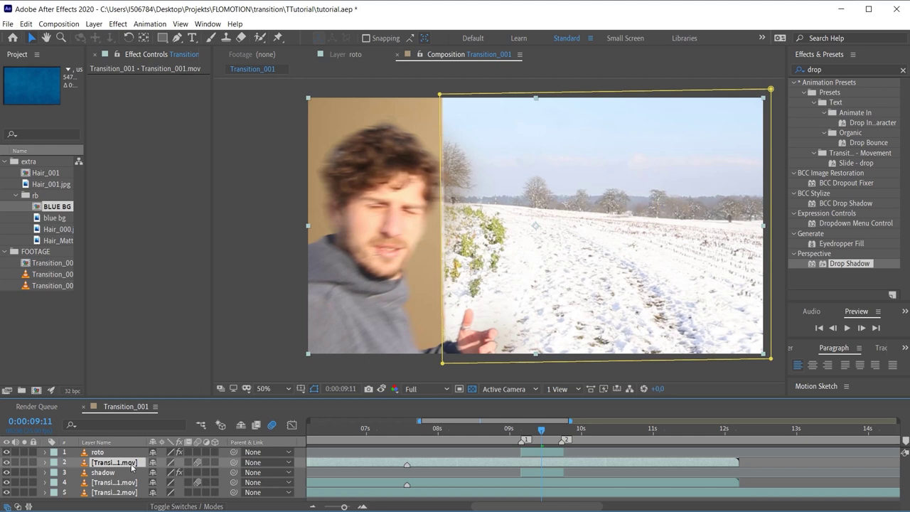
{"action": "key", "text": "Return"}
{"action": "type", "text": "door"}
{"action": "key", "text": "Return"}
- Set the shadow layer's TrkMat to Alpha Matte 'door' and preview it soloed
{"action": "left_click", "coordinate": [107, 472]}
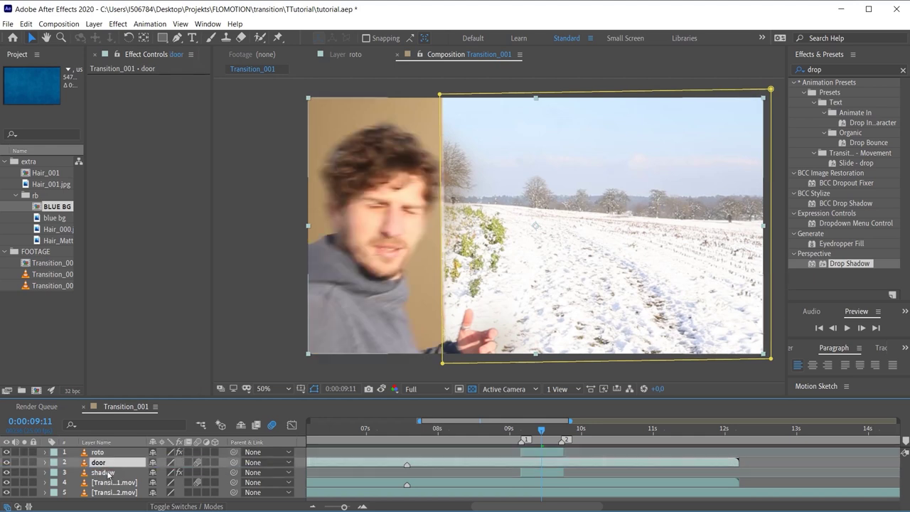
{"action": "left_click", "coordinate": [186, 506]}
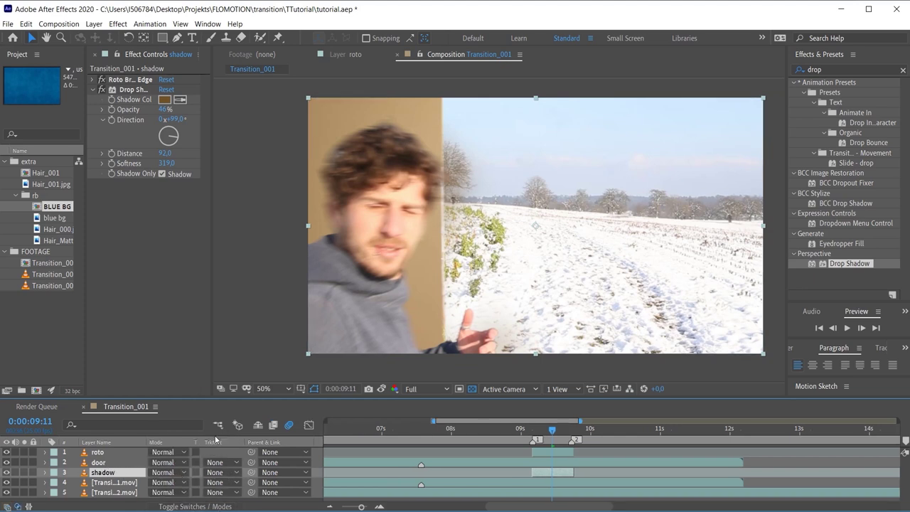
{"action": "left_click", "coordinate": [220, 473]}
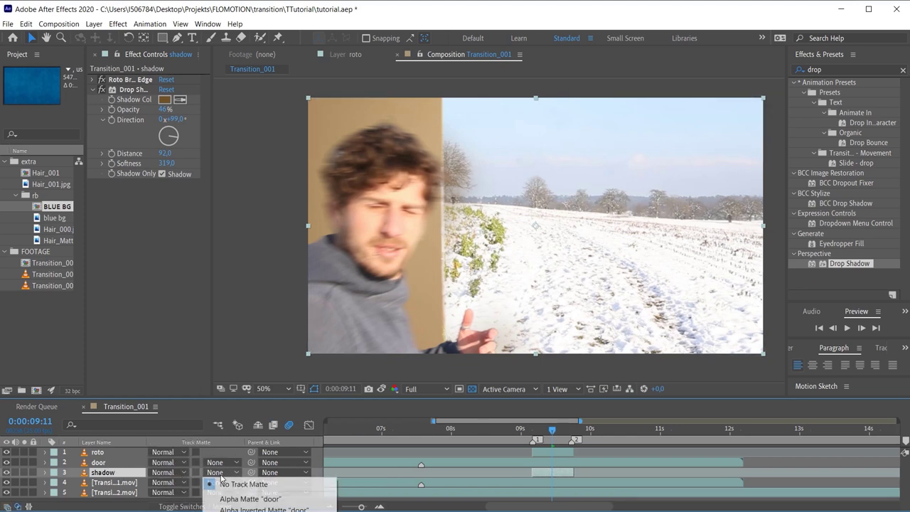
{"action": "left_click", "coordinate": [250, 499]}
{"action": "left_click", "coordinate": [24, 472]}
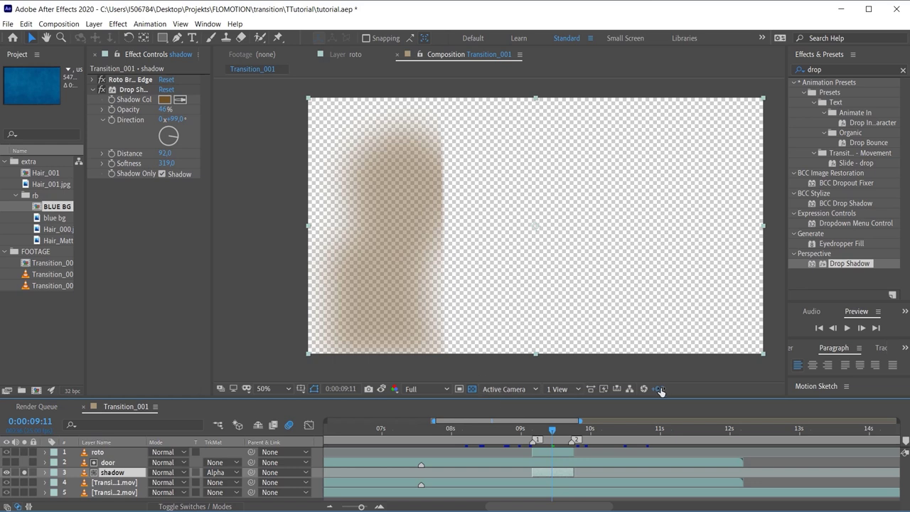
{"action": "left_click", "coordinate": [24, 472]}
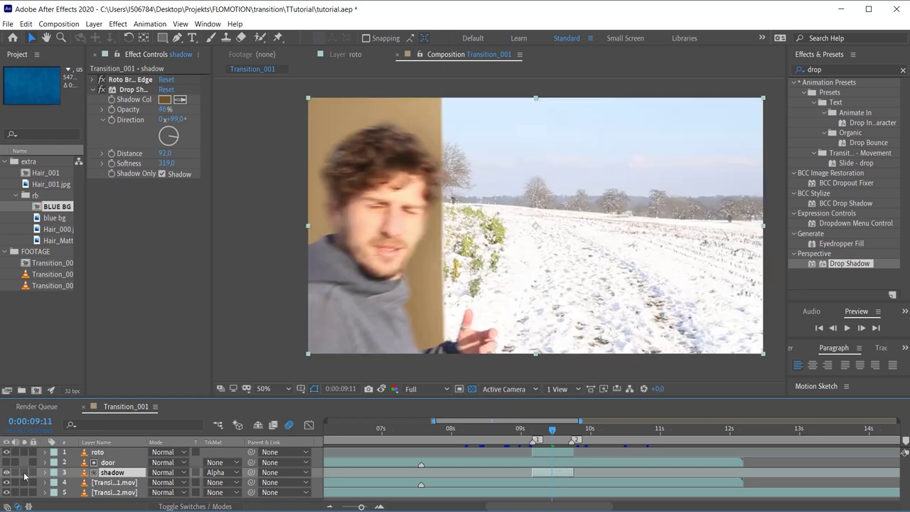
- Delete the door layer and reset the shadow's track matte to None
{"action": "left_click", "coordinate": [110, 462]}
{"action": "key", "text": "Delete"}
{"action": "left_click", "coordinate": [104, 462]}
{"action": "left_click", "coordinate": [224, 462]}
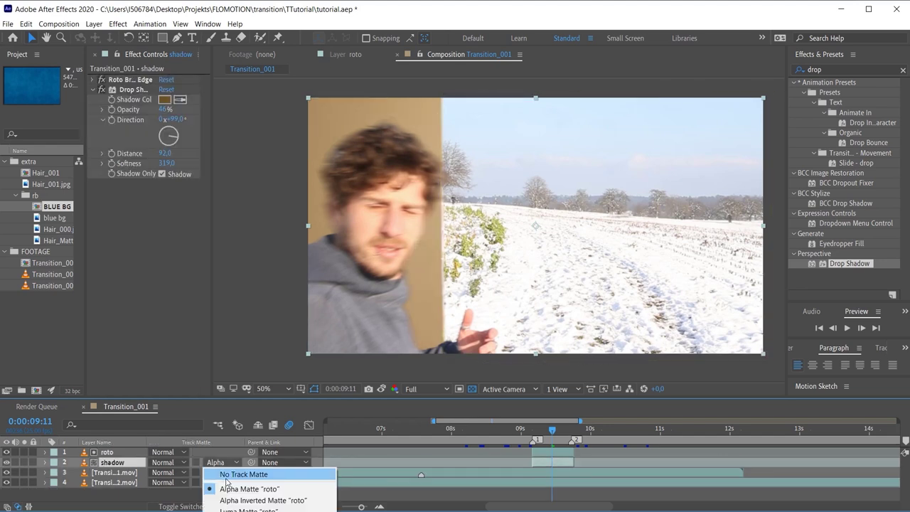
{"action": "left_click", "coordinate": [223, 472]}
{"action": "left_click", "coordinate": [115, 475]}
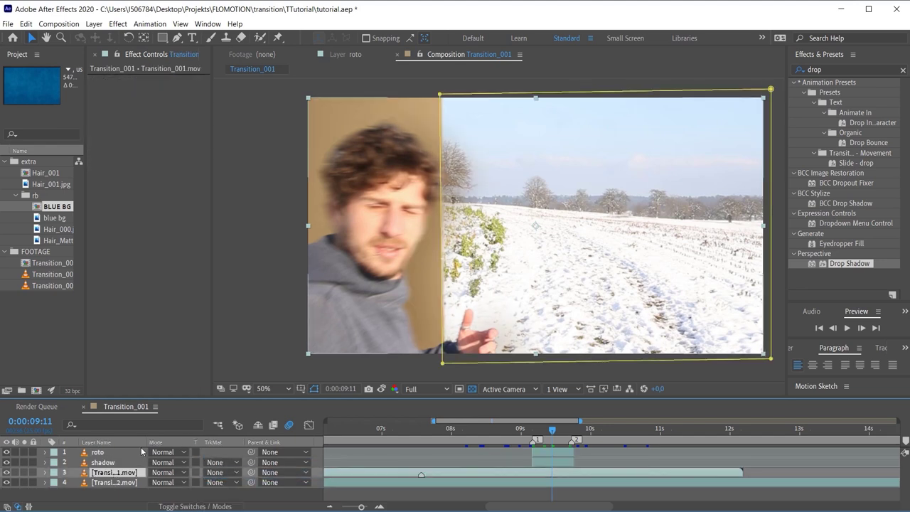
{"action": "left_click", "coordinate": [116, 463]}
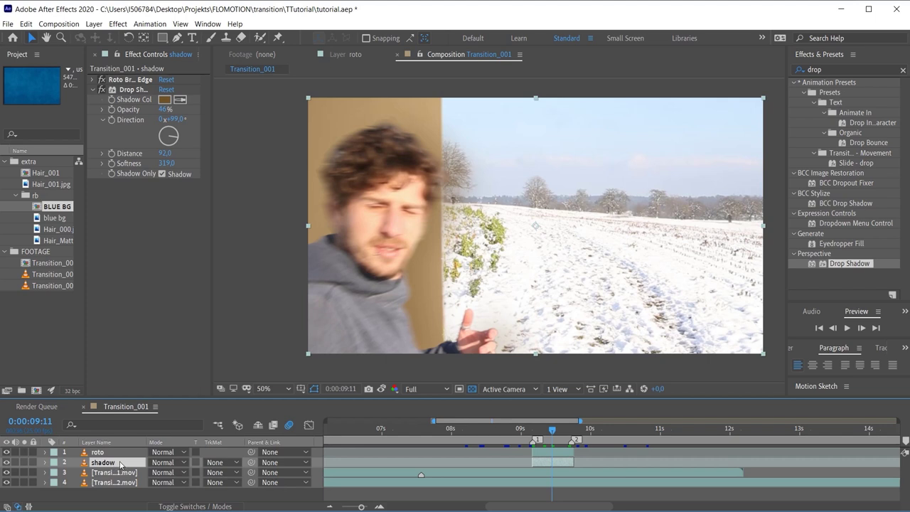
- Apply the Set Matte effect, found by searching 'set', to the shadow layer
{"action": "left_click", "coordinate": [846, 70]}
{"action": "type", "text": "set"}
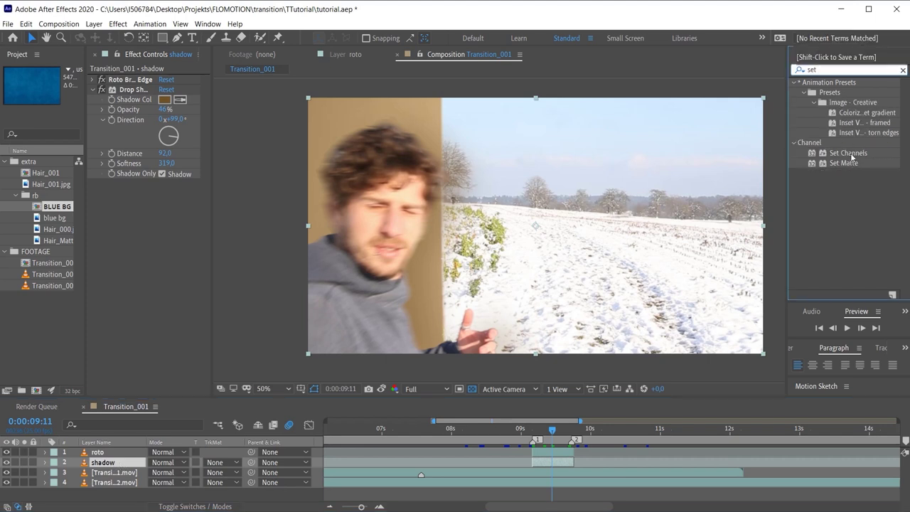
{"action": "left_click", "coordinate": [849, 164]}
{"action": "left_click_drag", "start_coordinate": [851, 164], "coordinate": [127, 463]}
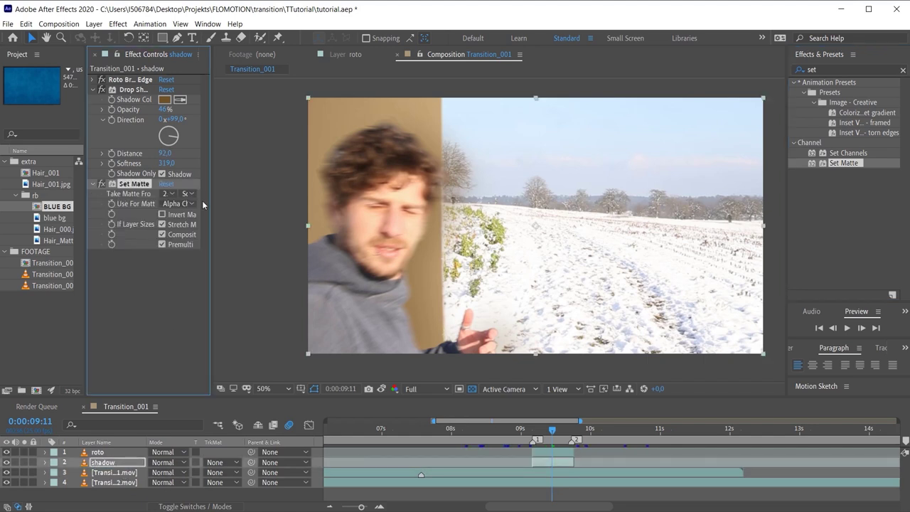
{"action": "left_click_drag", "start_coordinate": [211, 194], "coordinate": [332, 196]}
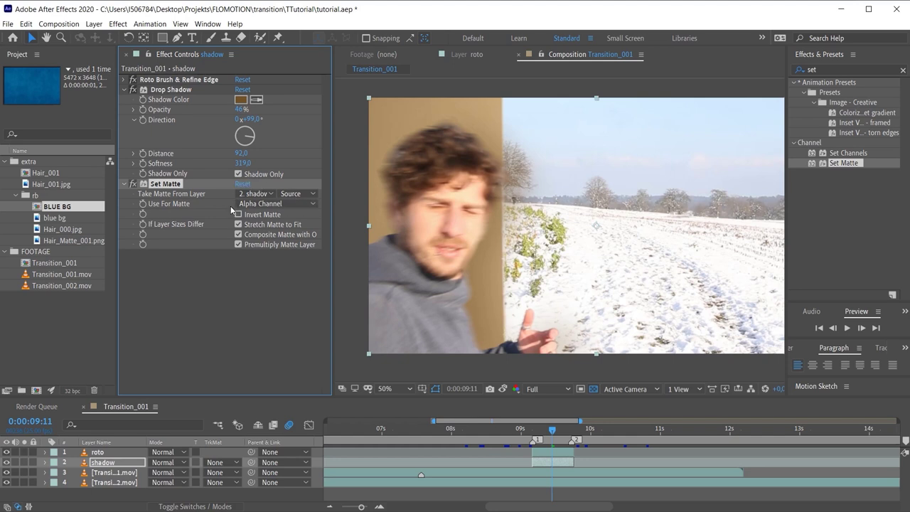
- Rename the first transition clip layer to 'door'
{"action": "left_click", "coordinate": [121, 473]}
{"action": "key", "text": "Return"}
{"action": "type", "text": "d"}
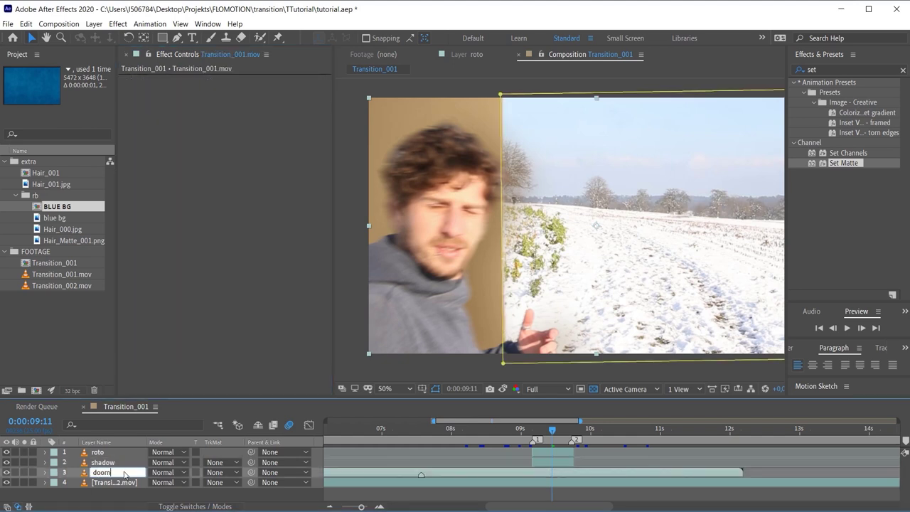
{"action": "type", "text": "oorn"}
{"action": "key", "text": "BackSpace"}
{"action": "key", "text": "Return"}
- Set Take Matte From Layer to 3. door using Masks, checking with solo
{"action": "left_click", "coordinate": [103, 462]}
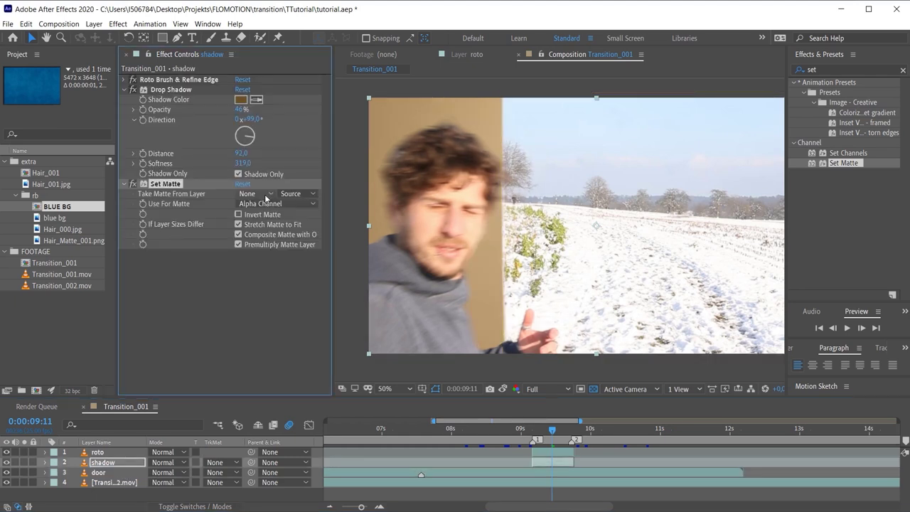
{"action": "left_click", "coordinate": [263, 193]}
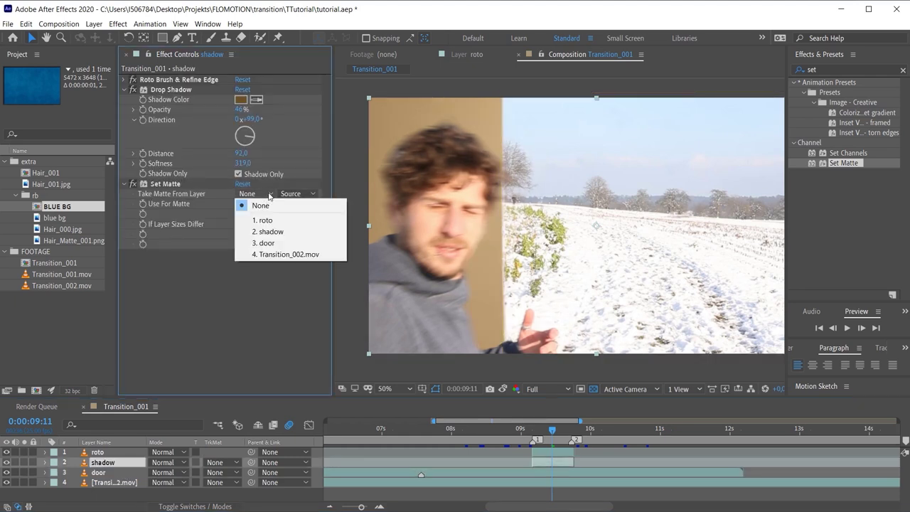
{"action": "left_click", "coordinate": [280, 244]}
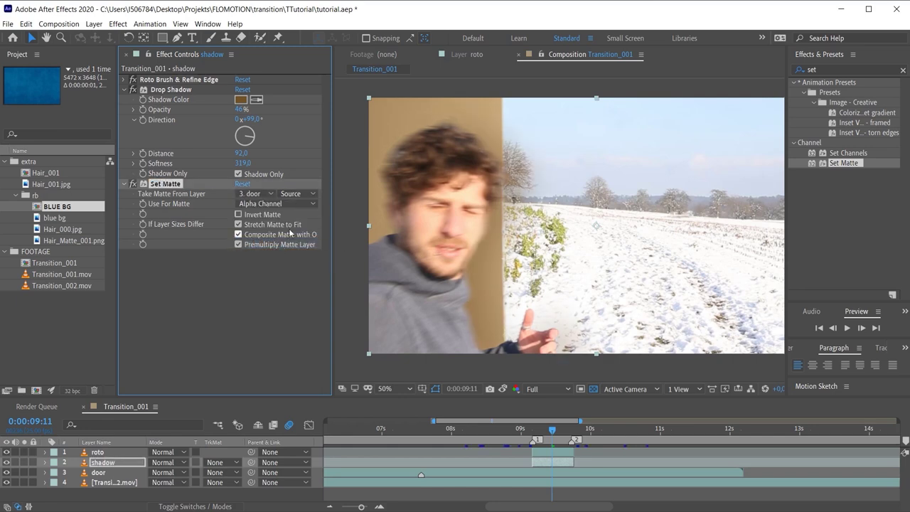
{"action": "left_click", "coordinate": [24, 462]}
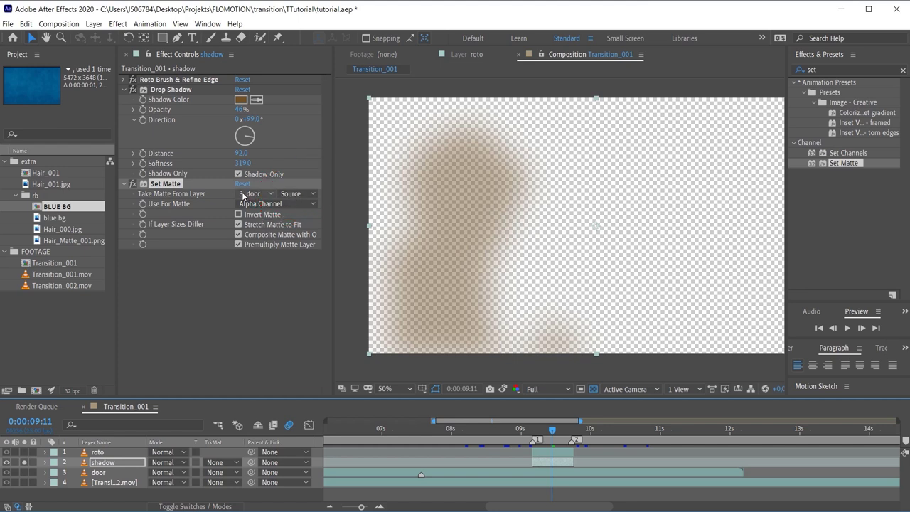
{"action": "left_click", "coordinate": [297, 194]}
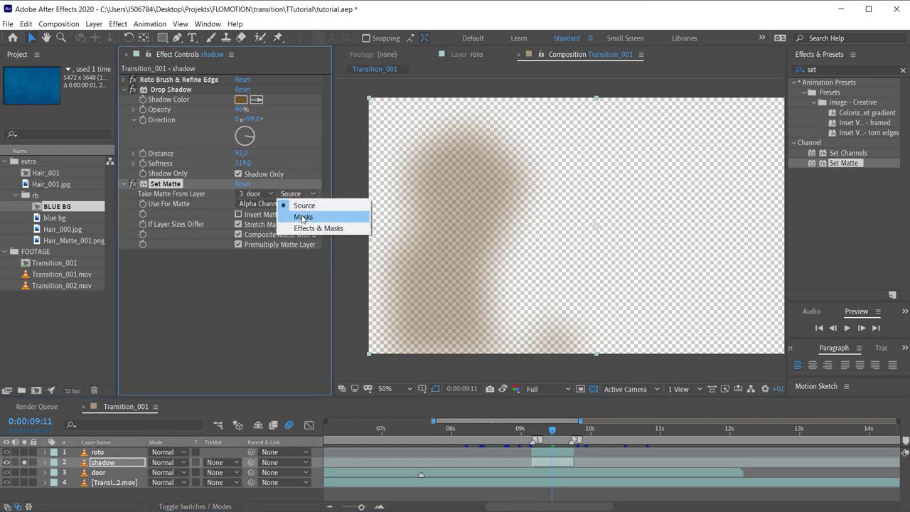
{"action": "left_click", "coordinate": [311, 218]}
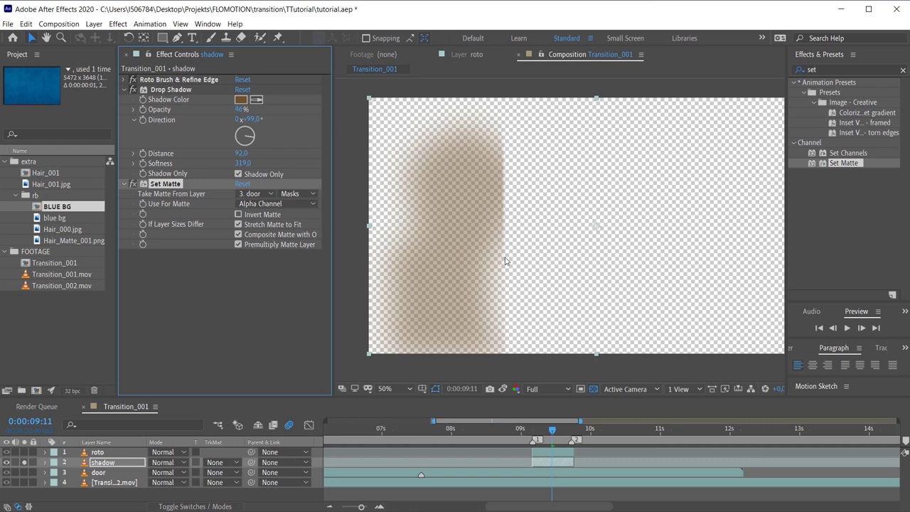
{"action": "left_click", "coordinate": [24, 462]}
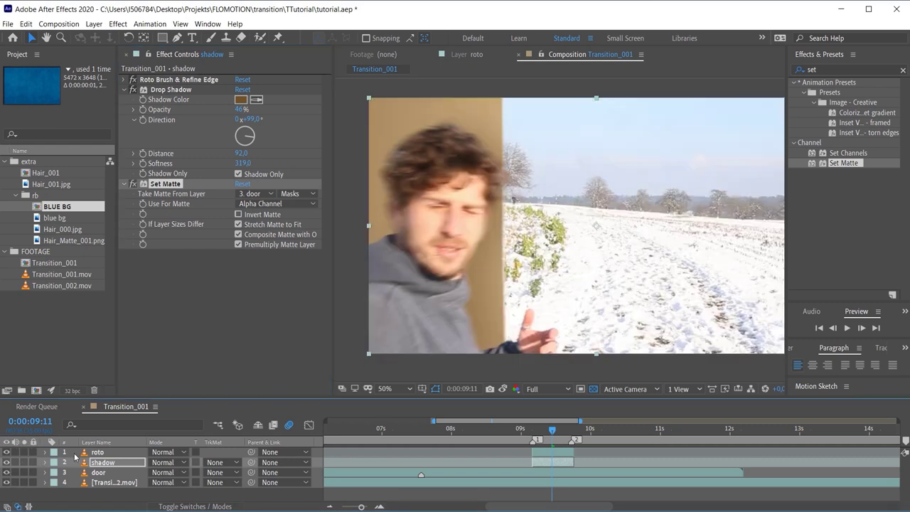
{"action": "left_click", "coordinate": [329, 421]}
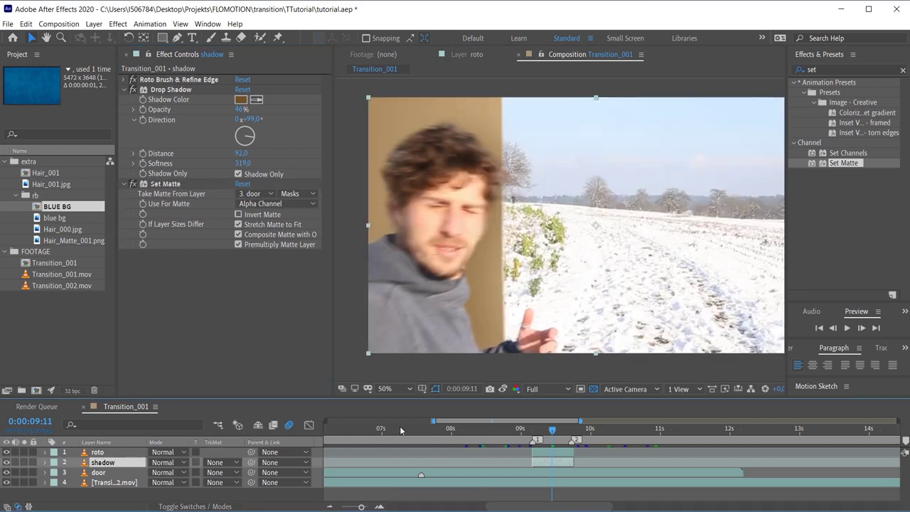
{"action": "left_click", "coordinate": [532, 429]}
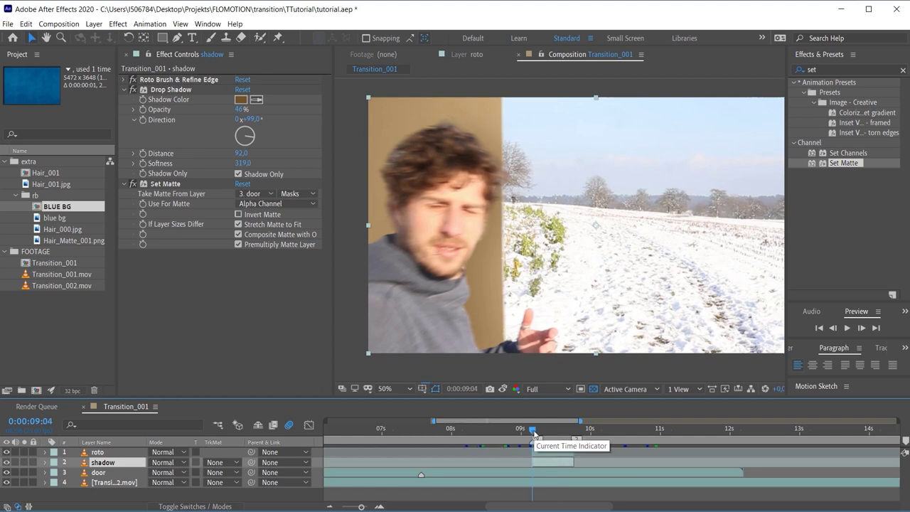
- Scrub to 0:00:09:18 and solo the roto layer to preview the wipe
{"action": "left_click_drag", "start_coordinate": [533, 430], "coordinate": [571, 431]}
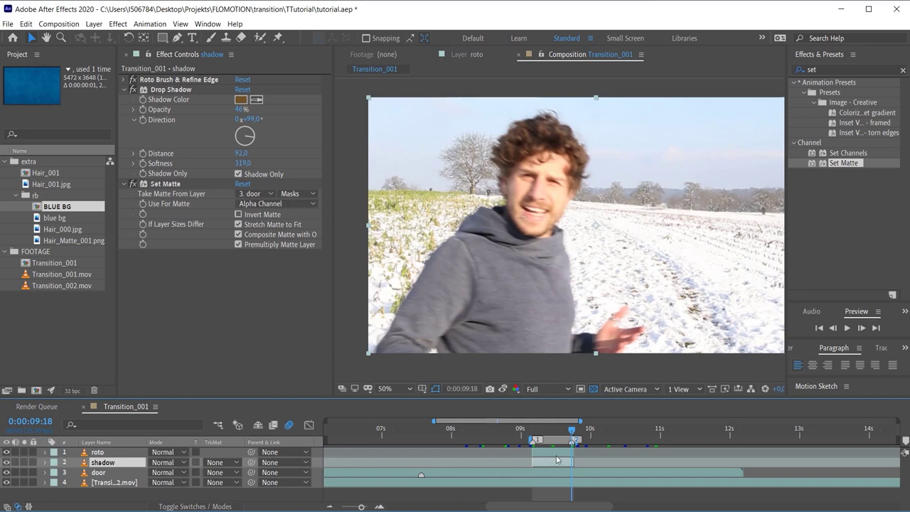
{"action": "left_click", "coordinate": [557, 453], "text": "ctrl"}
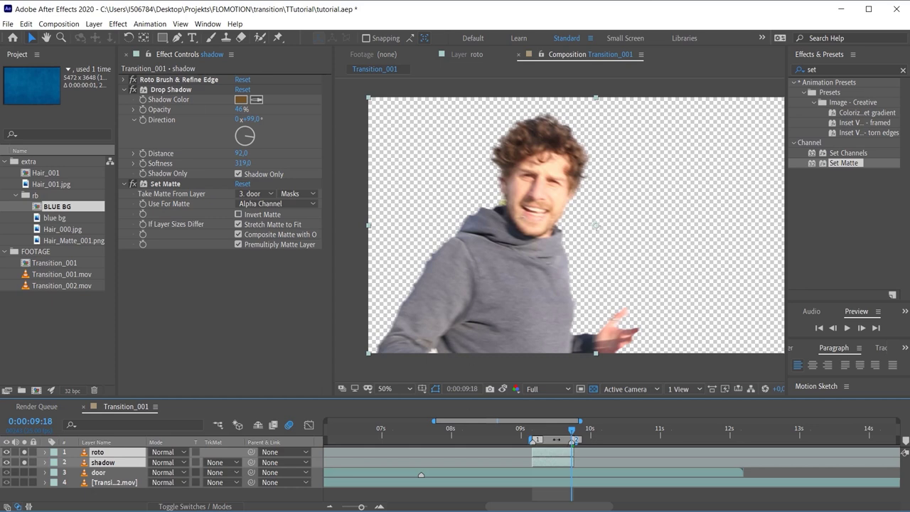
{"action": "key", "text": "j"}
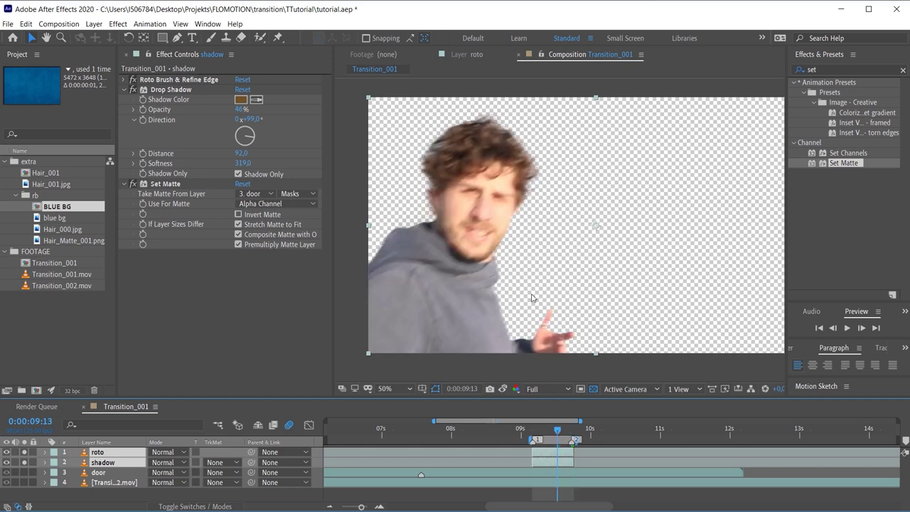
{"action": "key", "text": "j"}
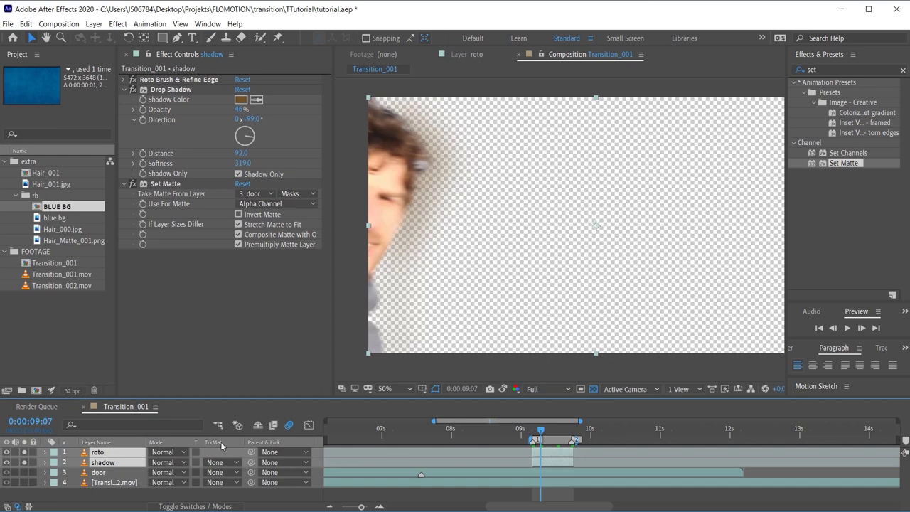
- Solo the shadow layer and check it between 0:00:09:04 and 0:00:09:18
{"action": "left_click", "coordinate": [99, 452]}
{"action": "left_click", "coordinate": [108, 463]}
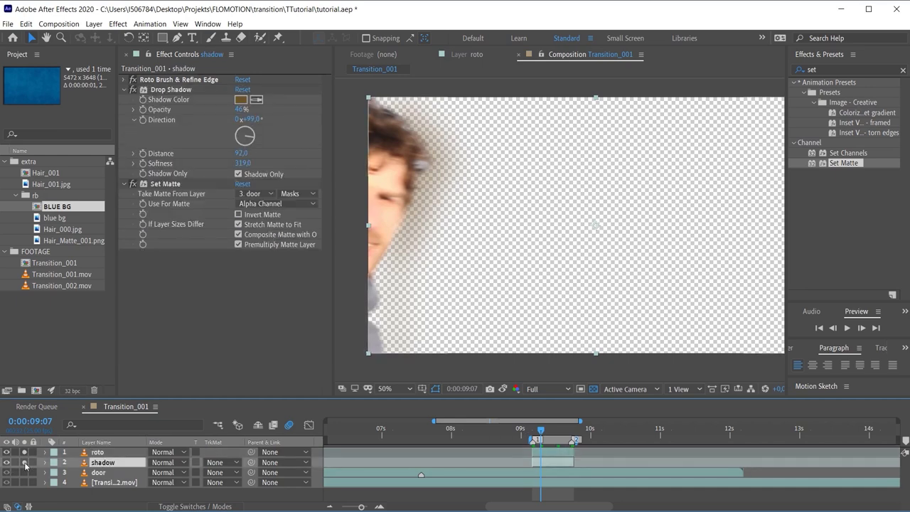
{"action": "left_click", "coordinate": [24, 462]}
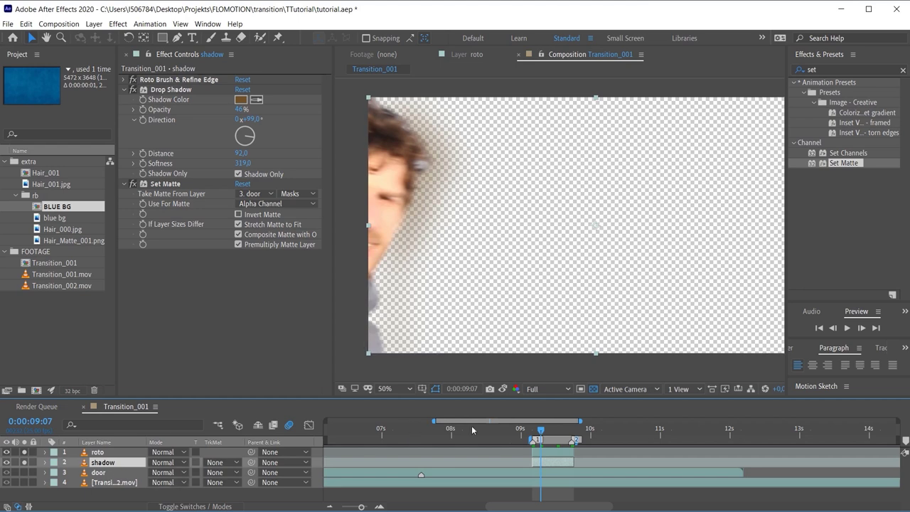
{"action": "left_click_drag", "start_coordinate": [540, 434], "coordinate": [532, 431]}
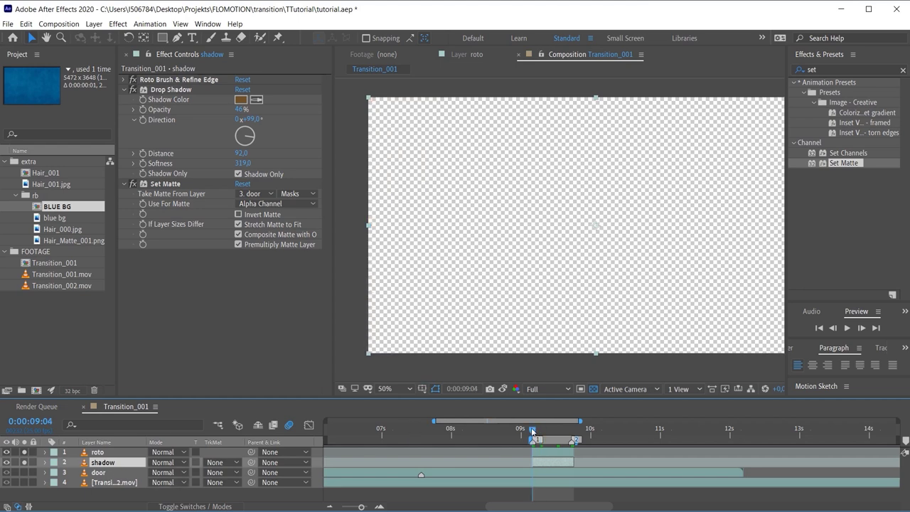
{"action": "left_click", "coordinate": [573, 435]}
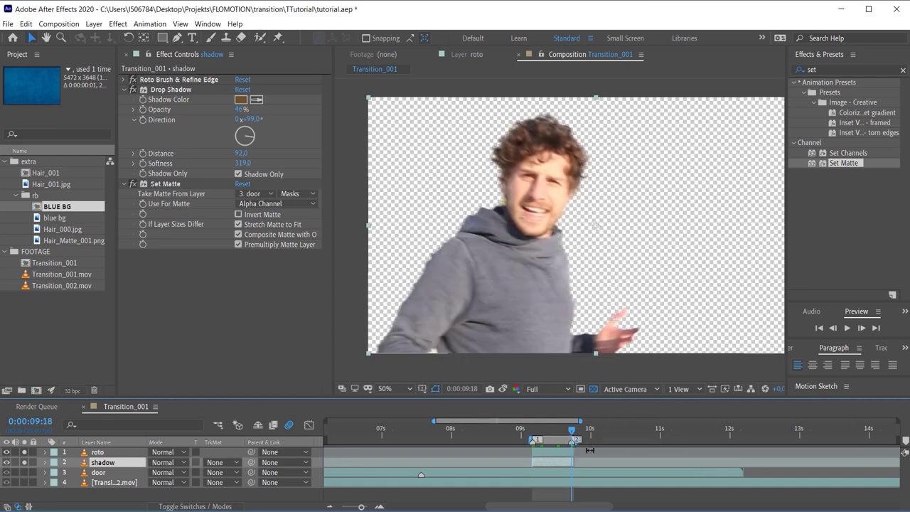
{"action": "left_click", "coordinate": [59, 24]}
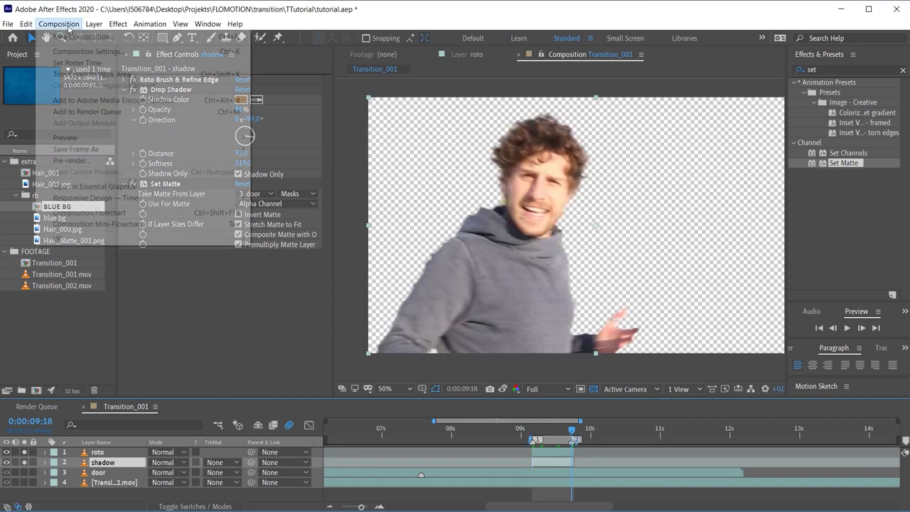
- Queue Transition_001 for rendering as QuickTime with the Apple ProRes 4444 codec
{"action": "left_click", "coordinate": [119, 114]}
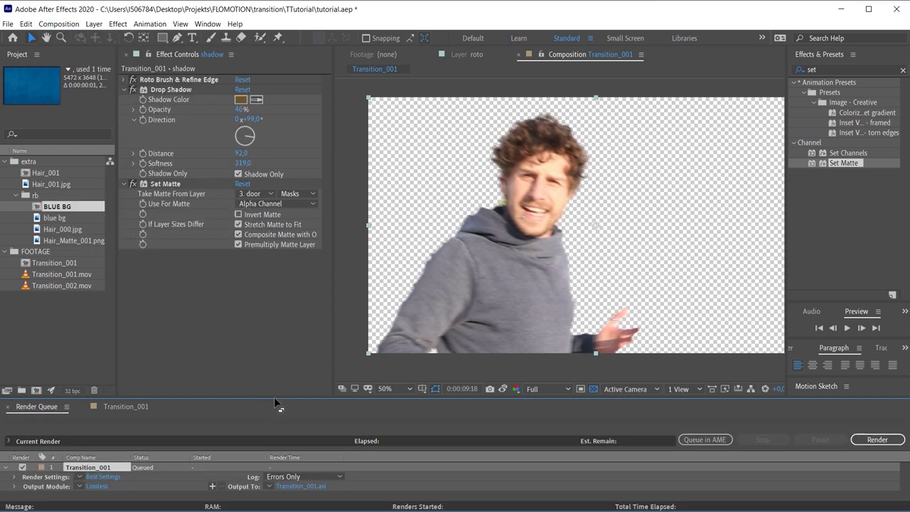
{"action": "left_click_drag", "start_coordinate": [276, 399], "coordinate": [276, 326]}
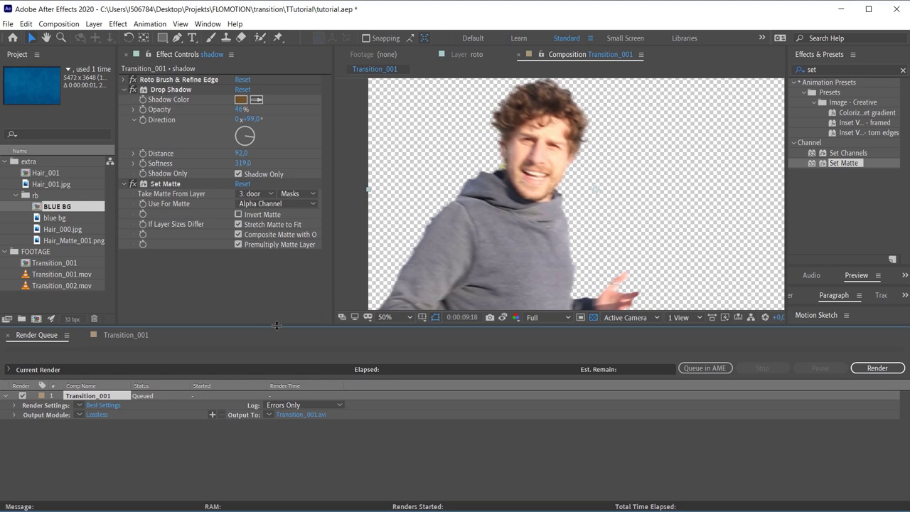
{"action": "left_click", "coordinate": [98, 415]}
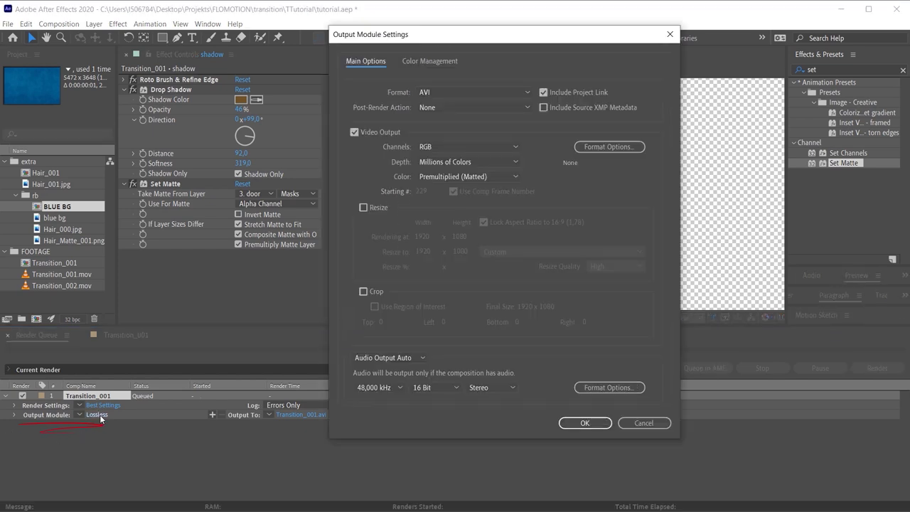
{"action": "left_click", "coordinate": [435, 93]}
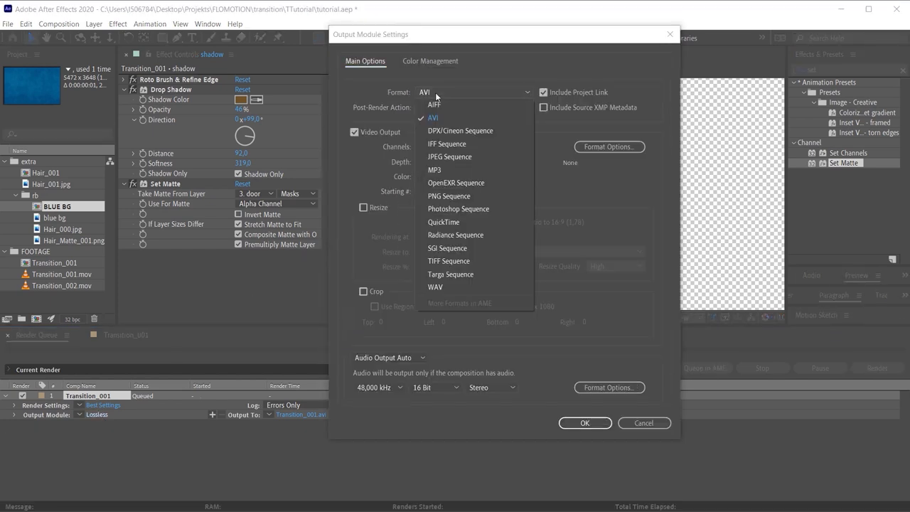
{"action": "left_click", "coordinate": [472, 223]}
{"action": "left_click", "coordinate": [324, 105]}
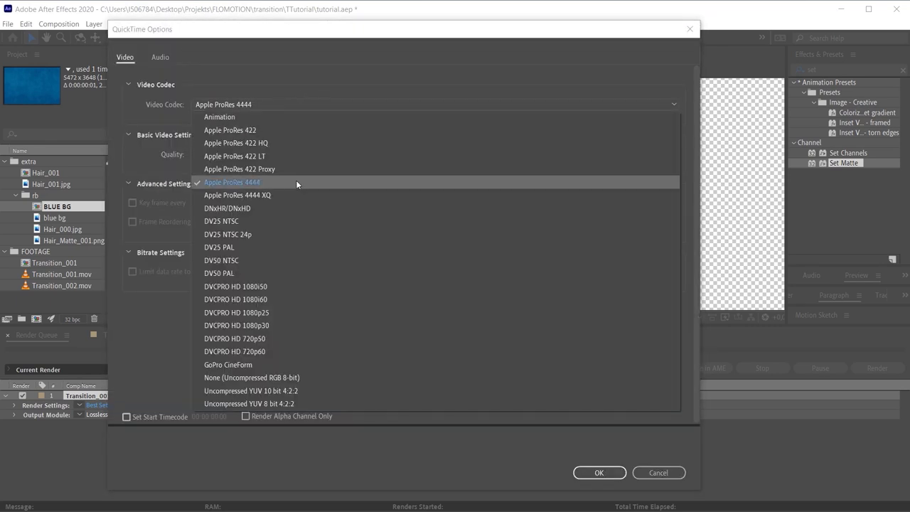
{"action": "left_click", "coordinate": [237, 130]}
{"action": "left_click", "coordinate": [236, 107]}
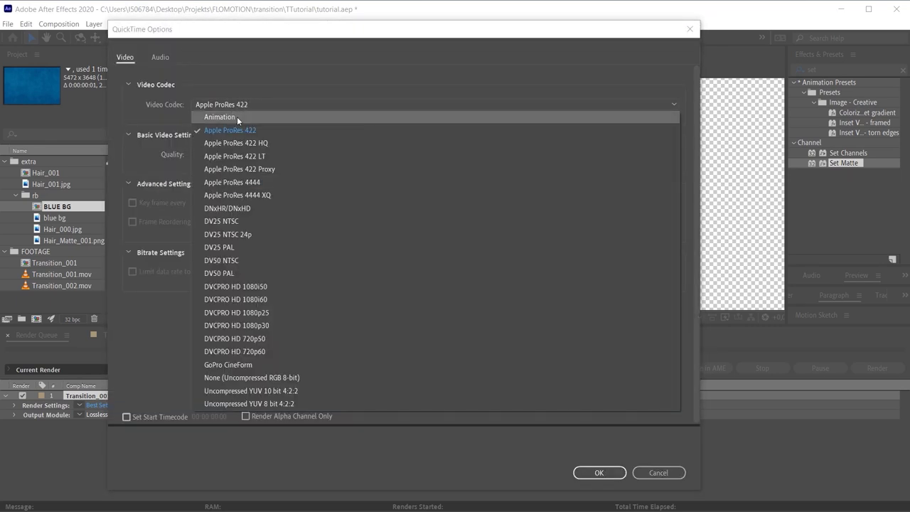
{"action": "left_click", "coordinate": [279, 184]}
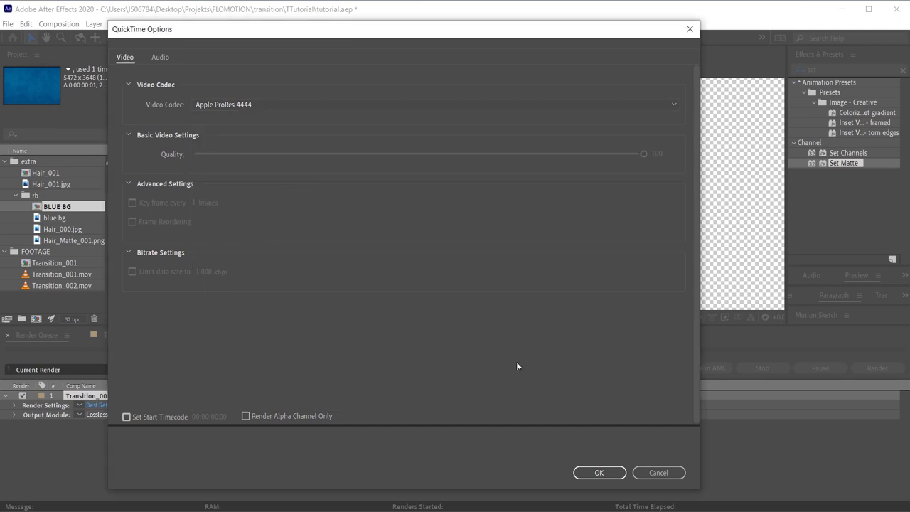
{"action": "left_click", "coordinate": [597, 472]}
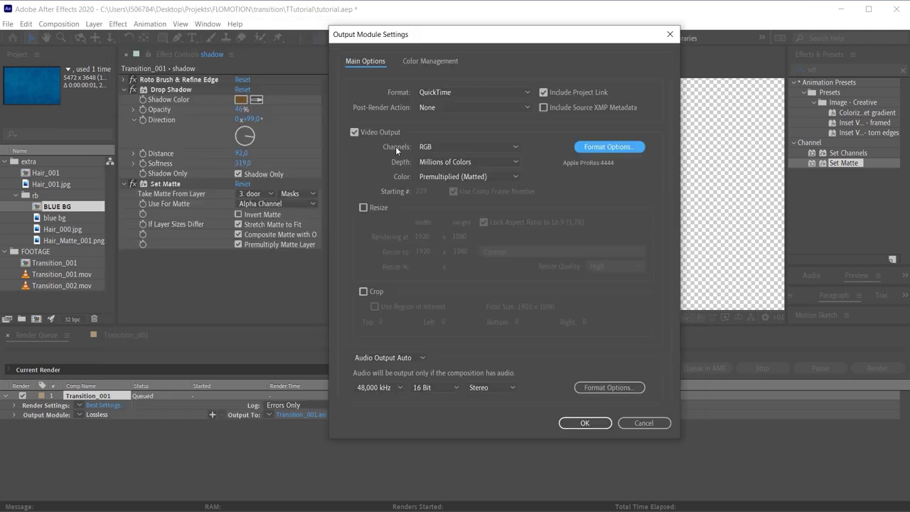
- Set output channels to RGB + Alpha and name the output file prores44.mov
{"action": "left_click", "coordinate": [439, 148]}
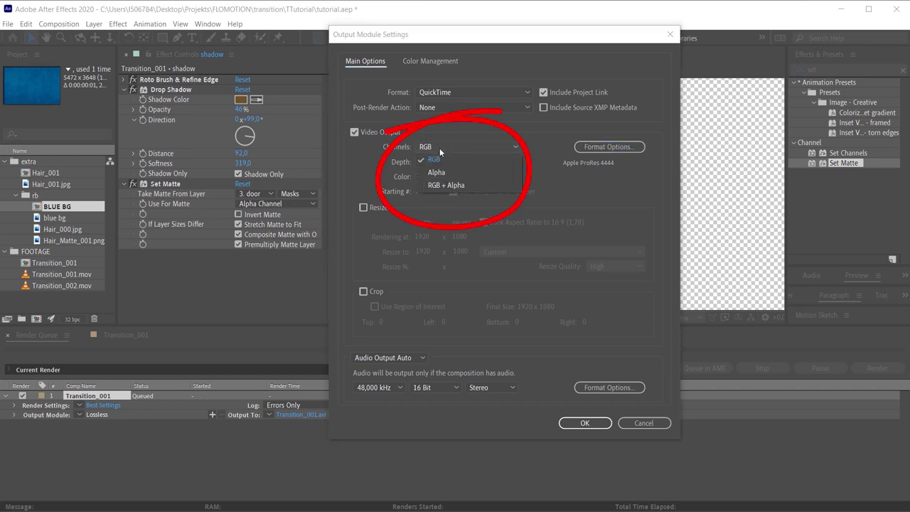
{"action": "left_click", "coordinate": [450, 185]}
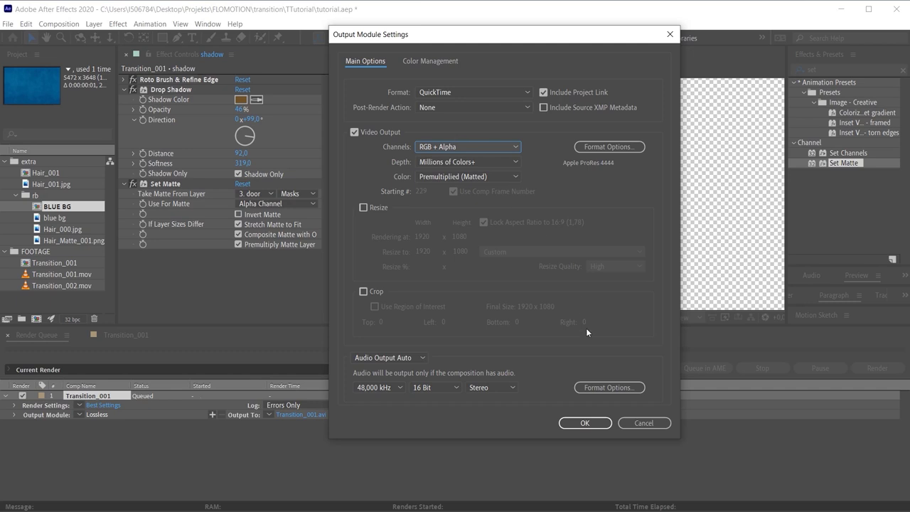
{"action": "left_click", "coordinate": [569, 423]}
{"action": "left_click", "coordinate": [308, 416]}
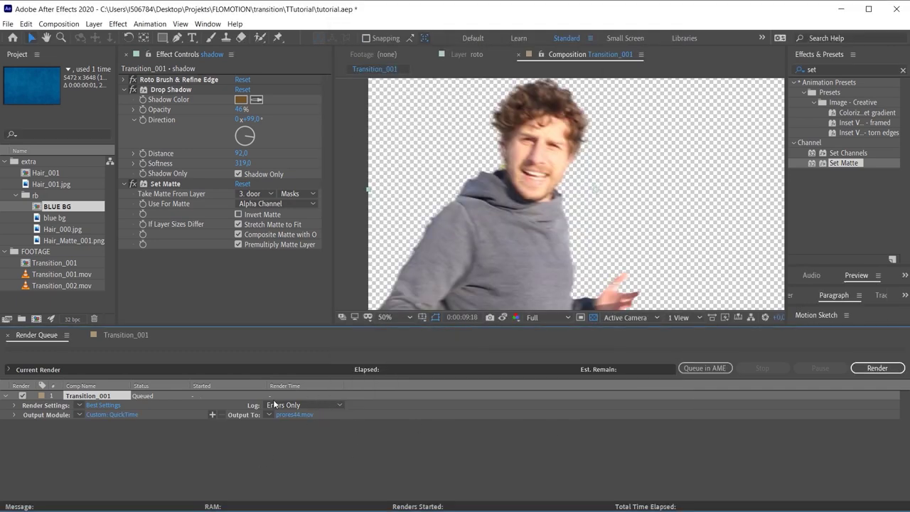
- Render the queued ProRes 4444 item of Transition_001
{"action": "left_click", "coordinate": [877, 368]}
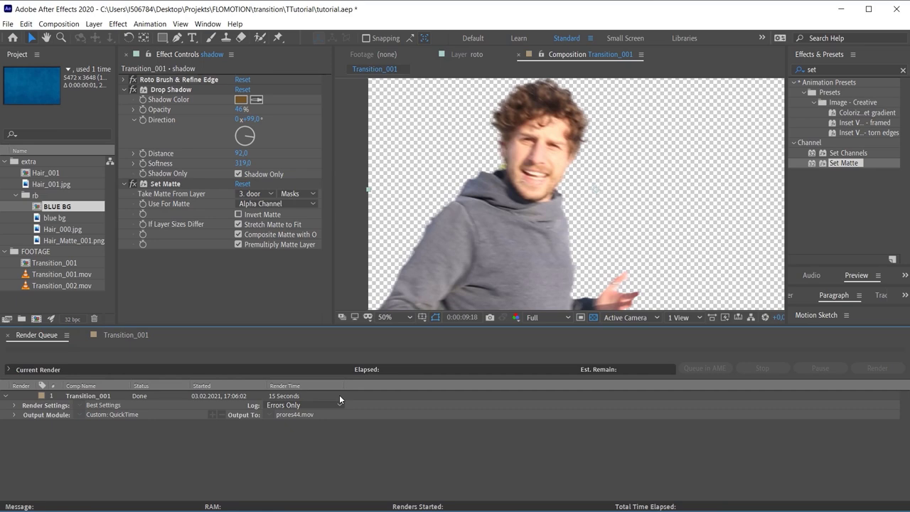
{"action": "left_click", "coordinate": [59, 23]}
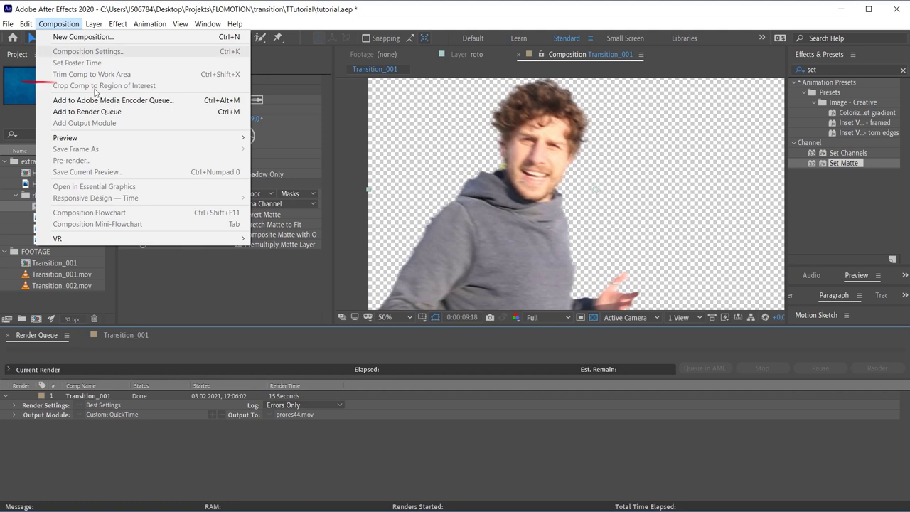
{"action": "left_click", "coordinate": [153, 101]}
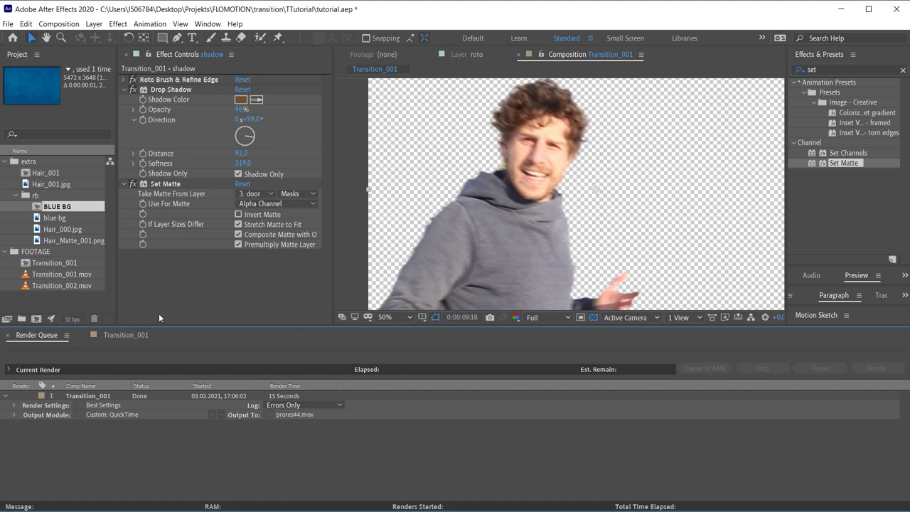
{"action": "left_click_drag", "start_coordinate": [183, 324], "coordinate": [184, 344]}
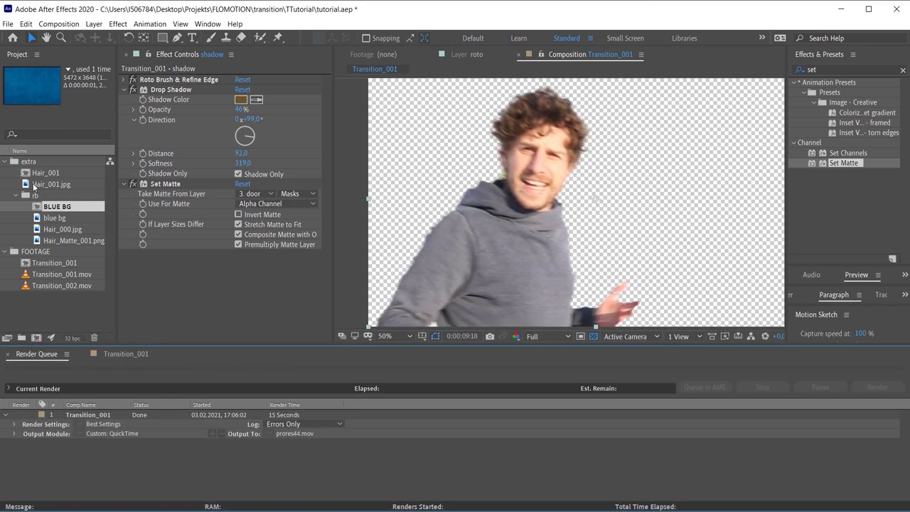
- Add Transition_001 to the render queue a second time
{"action": "left_click", "coordinate": [136, 353]}
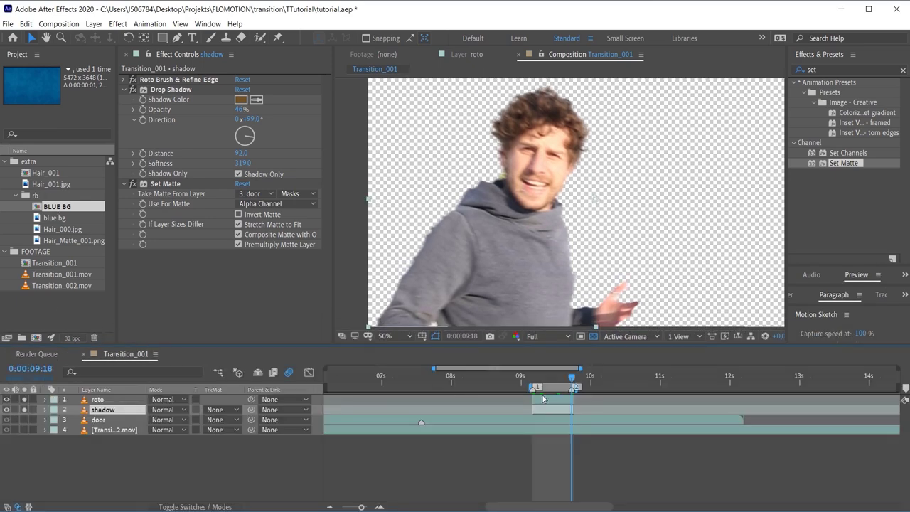
{"action": "left_click", "coordinate": [62, 23]}
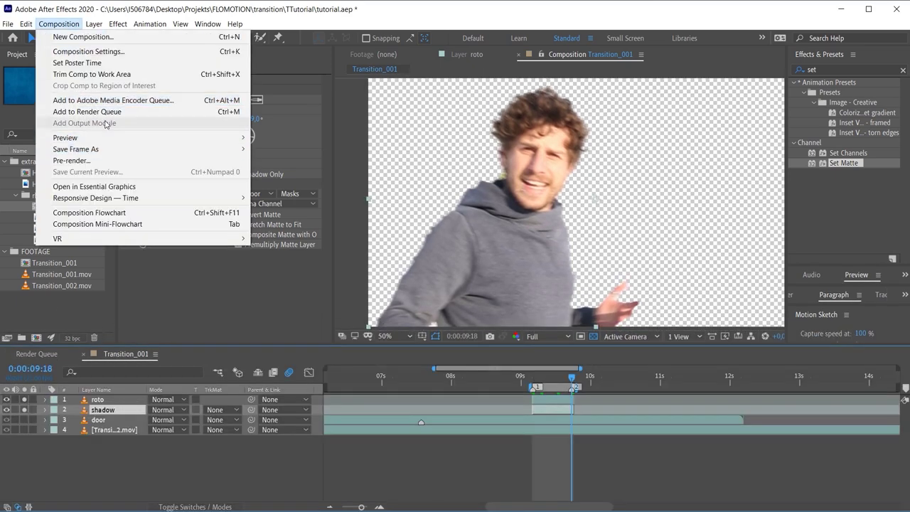
{"action": "left_click", "coordinate": [107, 110]}
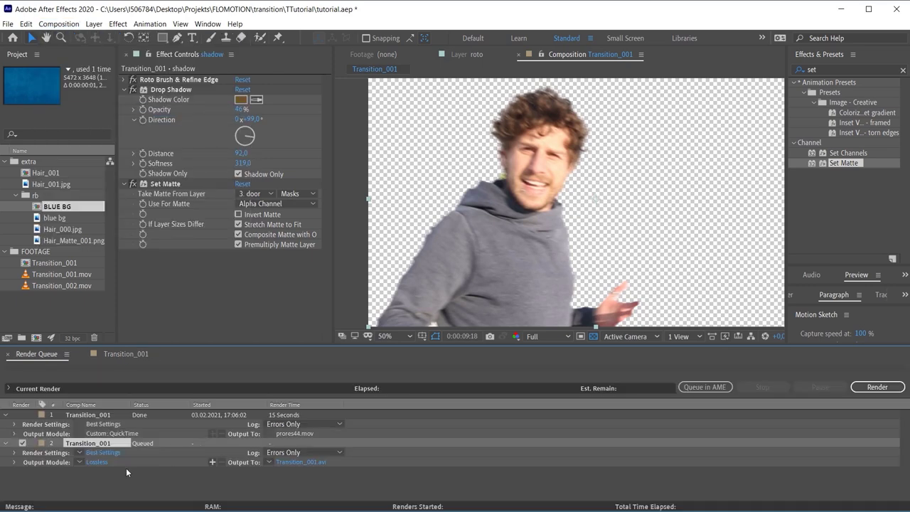
- Keep the second item's render time span set to the work area
{"action": "left_click", "coordinate": [103, 454]}
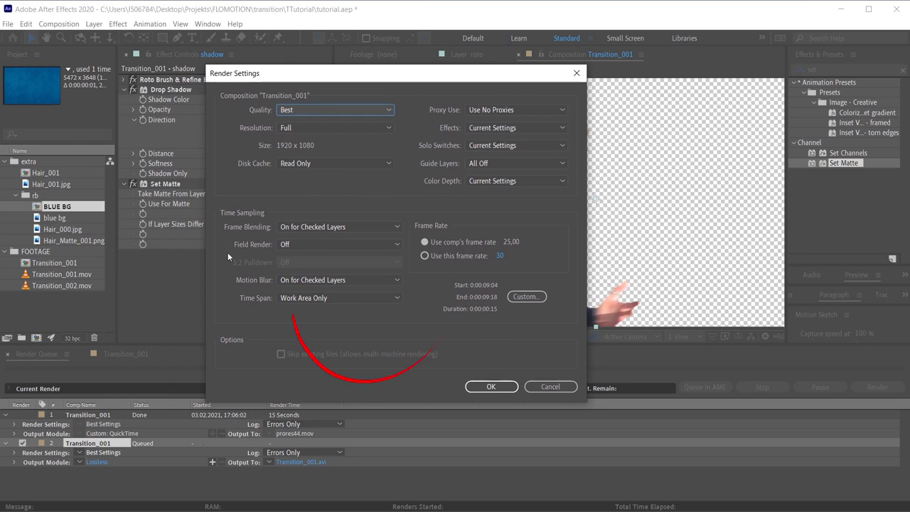
{"action": "left_click", "coordinate": [310, 298]}
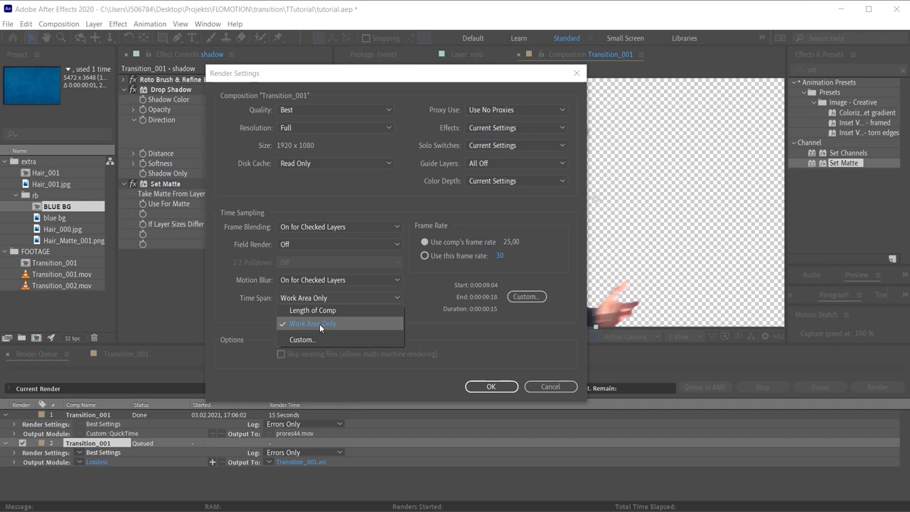
{"action": "left_click", "coordinate": [319, 323]}
{"action": "left_click", "coordinate": [490, 386]}
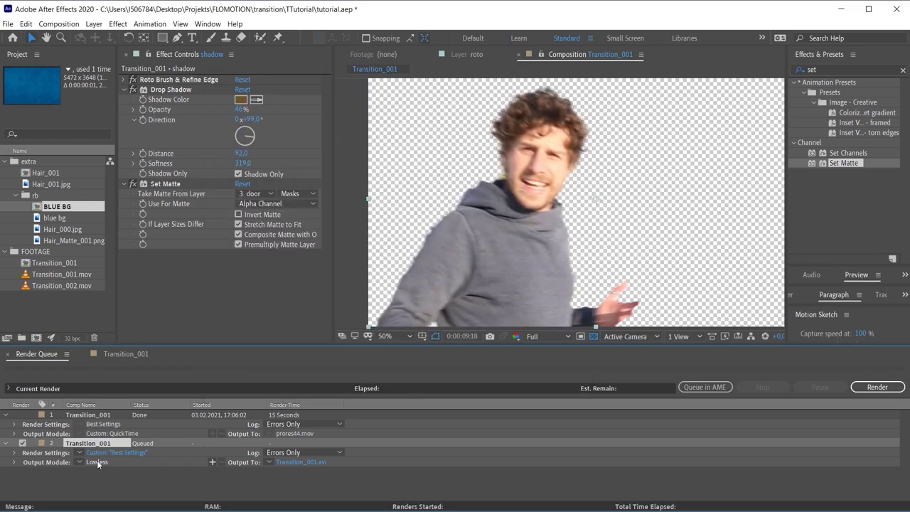
- Render a PNG Sequence with RGB + Alpha channels named PNG_[#####].png
{"action": "left_click", "coordinate": [97, 462]}
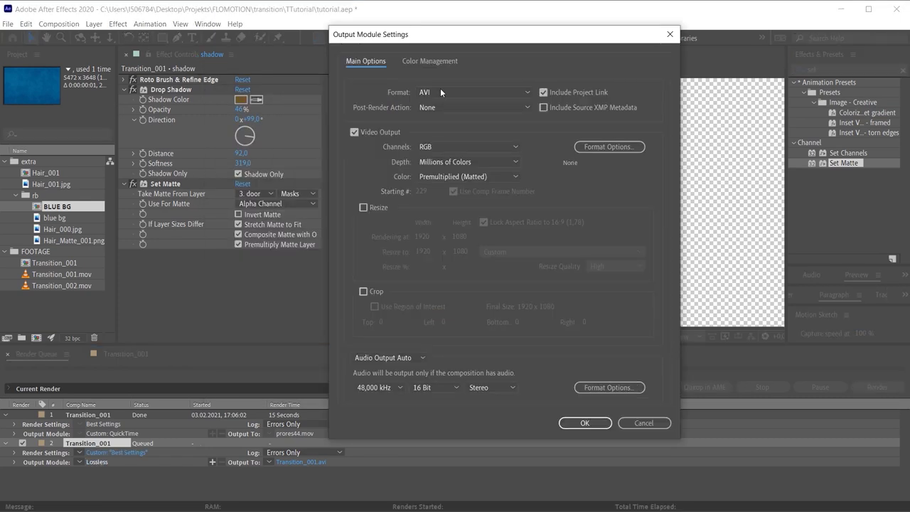
{"action": "left_click", "coordinate": [481, 92]}
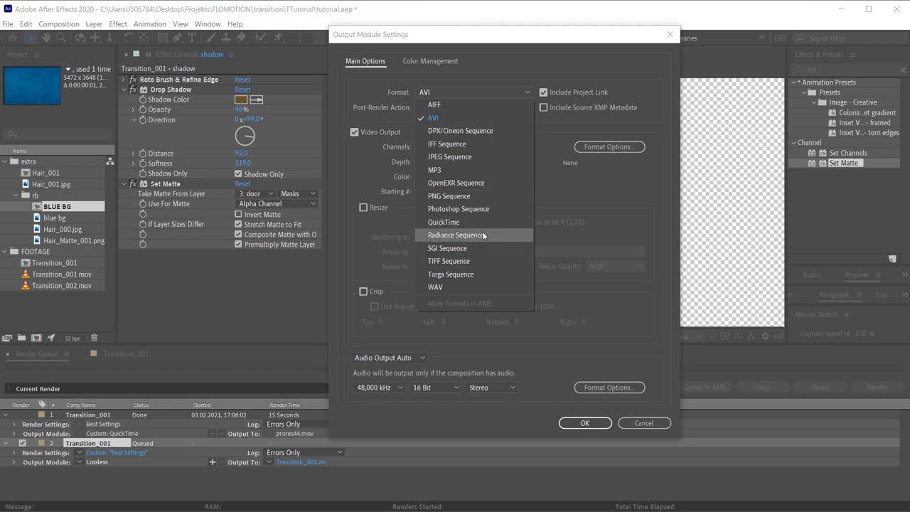
{"action": "left_click", "coordinate": [459, 196]}
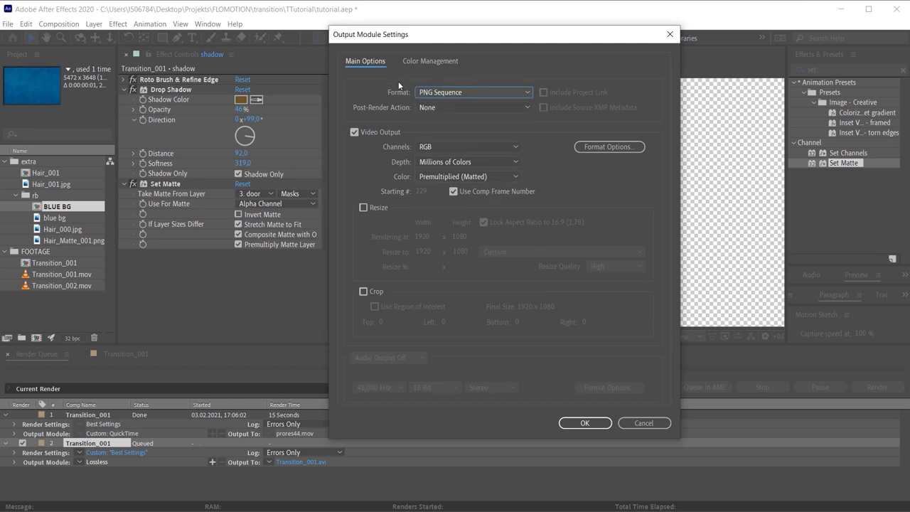
{"action": "left_click", "coordinate": [435, 147]}
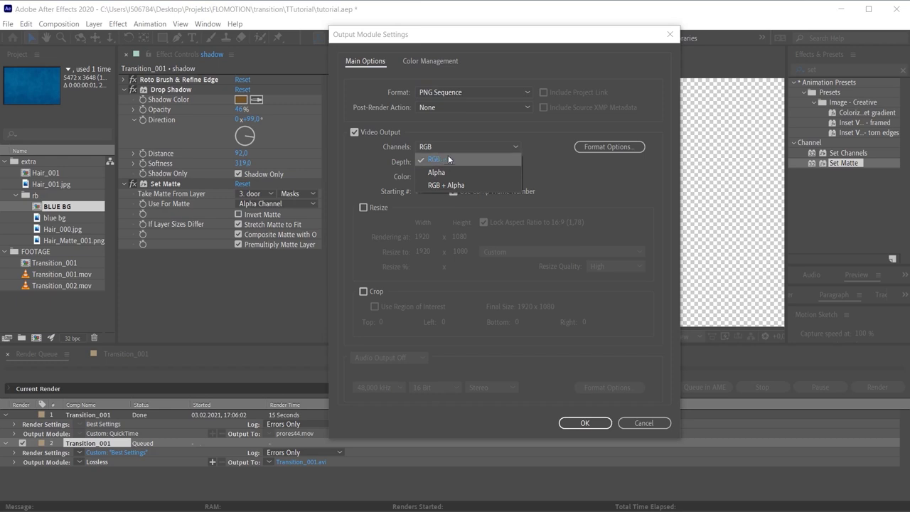
{"action": "left_click", "coordinate": [459, 186]}
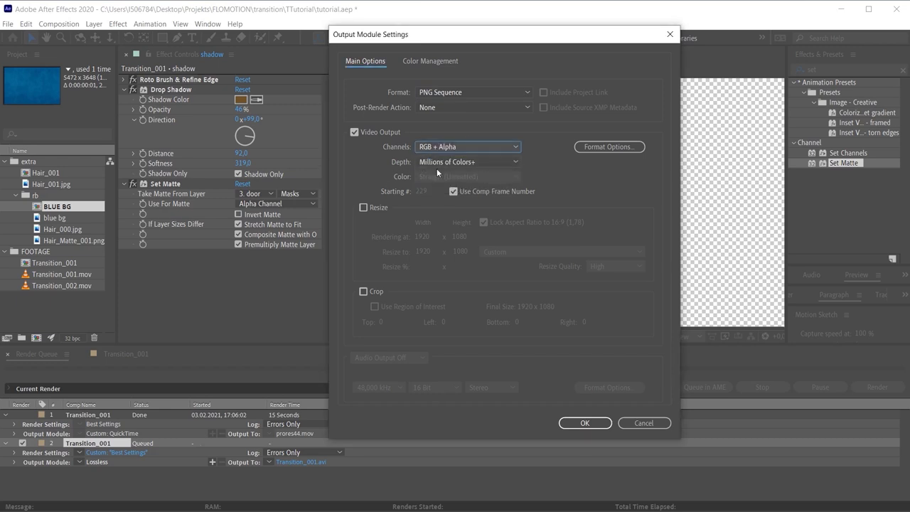
{"action": "left_click", "coordinate": [584, 423]}
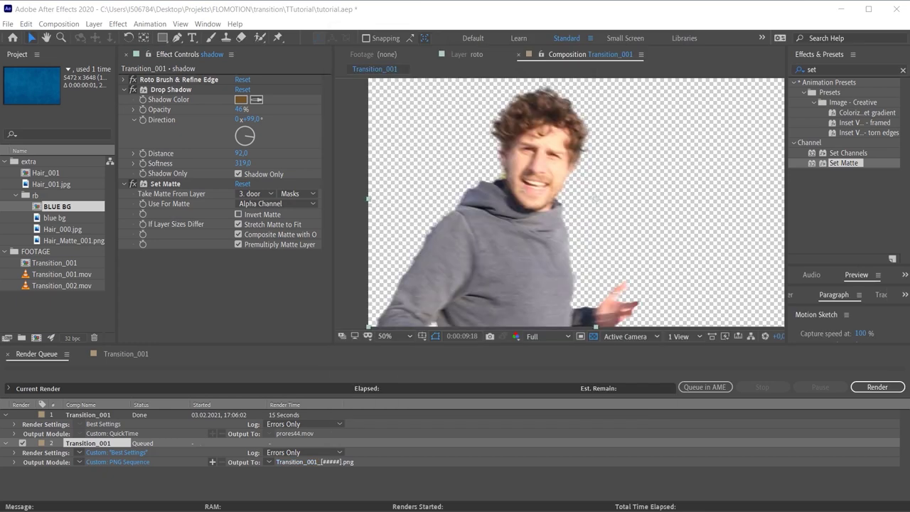
{"action": "left_click", "coordinate": [166, 430]}
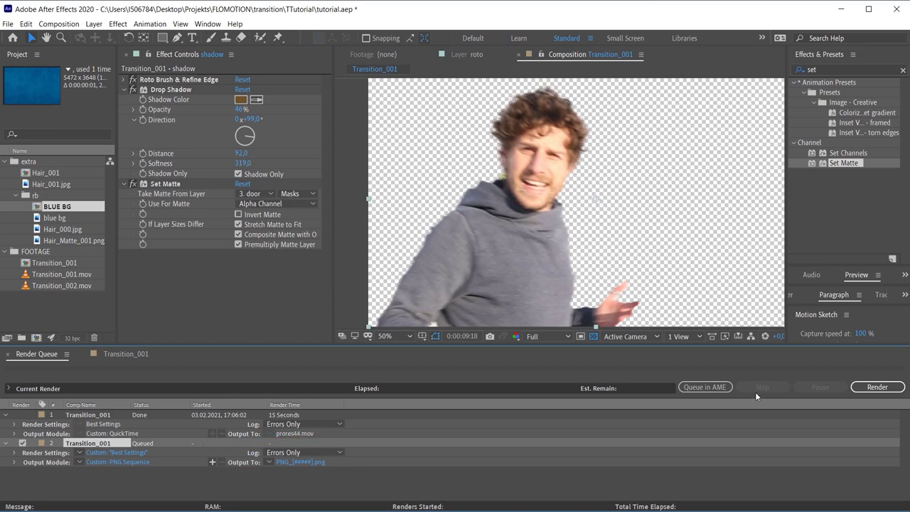
{"action": "left_click", "coordinate": [876, 390]}
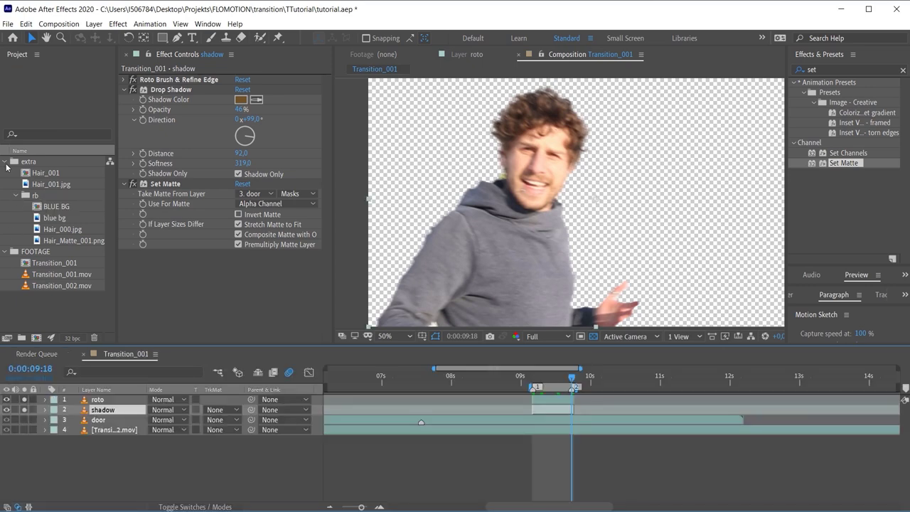
- In the import window, preview the Hair images and the rendered PNG frames
{"action": "left_click", "coordinate": [6, 162]}
{"action": "double_click", "coordinate": [55, 283]}
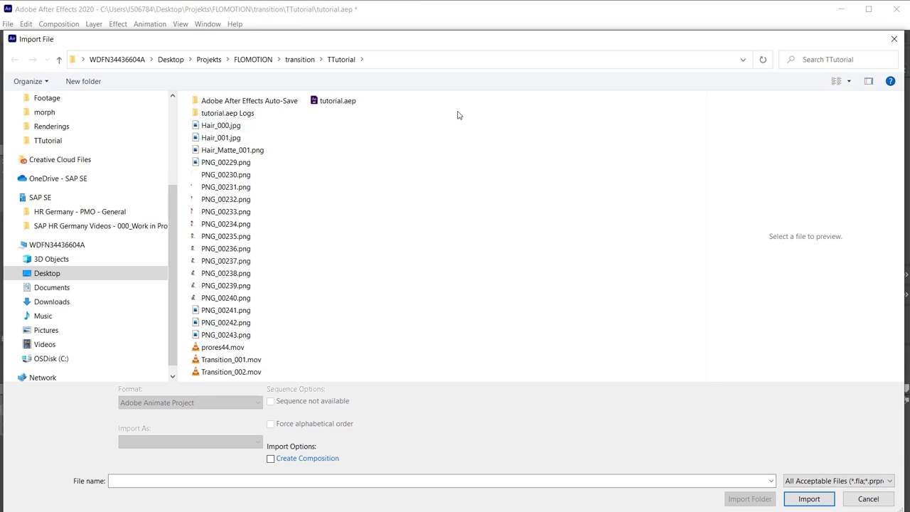
{"action": "left_click", "coordinate": [234, 126]}
{"action": "left_click", "coordinate": [238, 138]}
{"action": "left_click", "coordinate": [239, 163]}
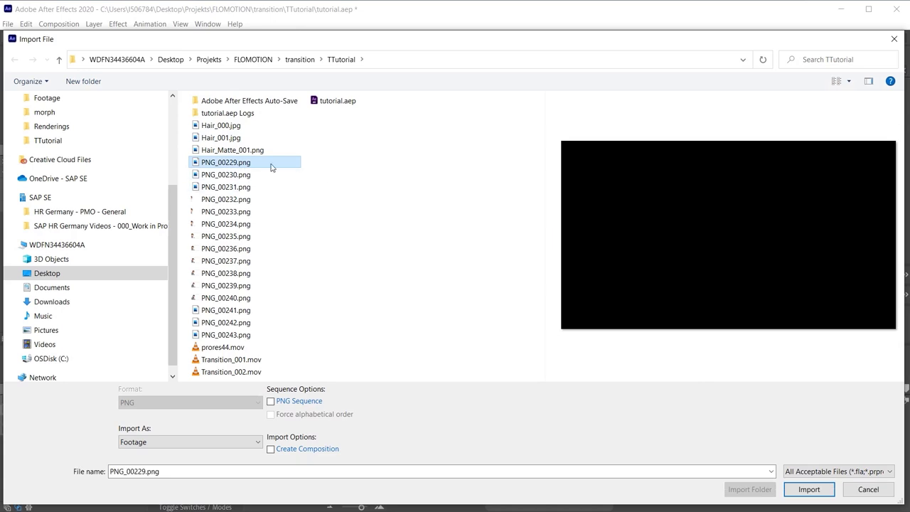
{"action": "left_click", "coordinate": [359, 182]}
{"action": "left_click", "coordinate": [204, 164]}
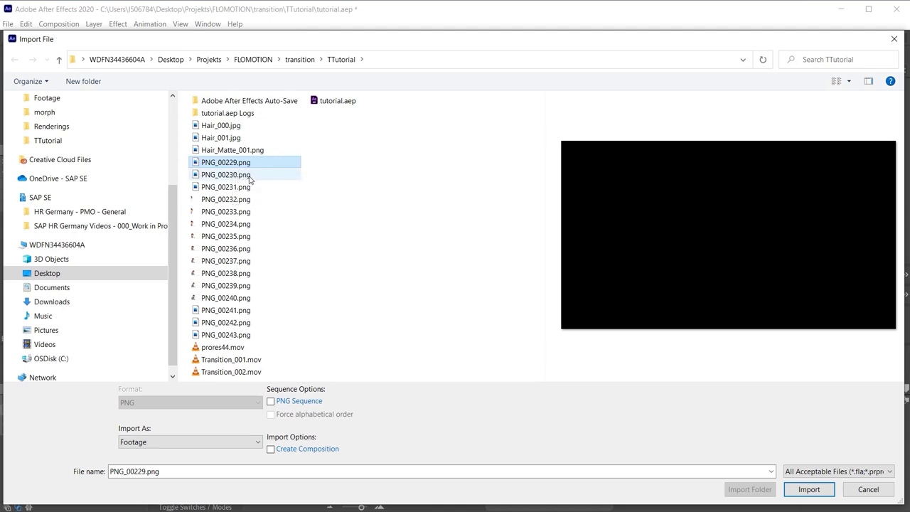
{"action": "left_click", "coordinate": [240, 177]}
{"action": "left_click", "coordinate": [242, 188]}
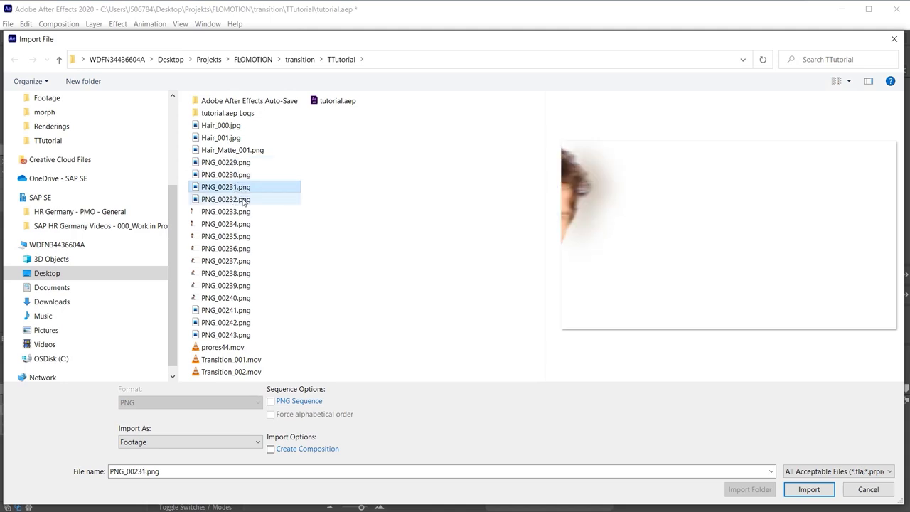
{"action": "left_click", "coordinate": [243, 201]}
{"action": "left_click", "coordinate": [243, 213]}
{"action": "left_click", "coordinate": [243, 224]}
{"action": "left_click", "coordinate": [242, 236]}
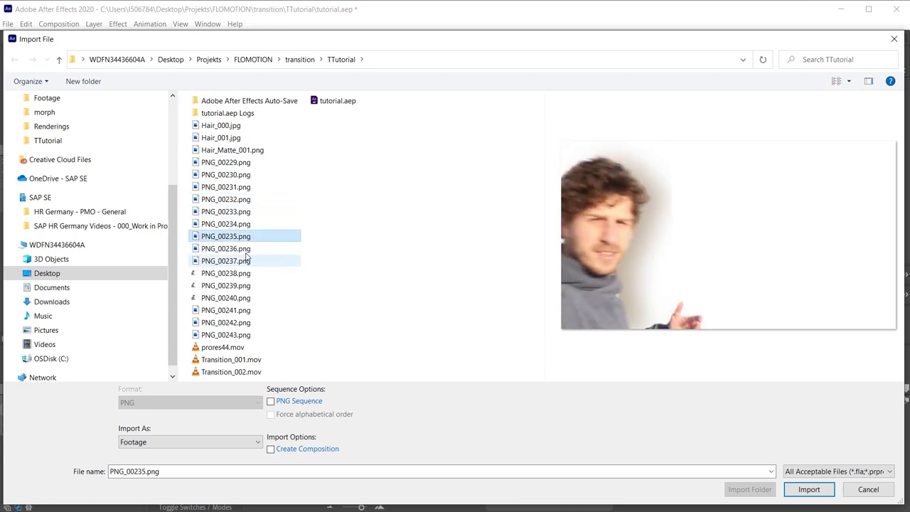
- Import prores444.mov and create a prores444 composition from it
{"action": "left_click", "coordinate": [225, 347]}
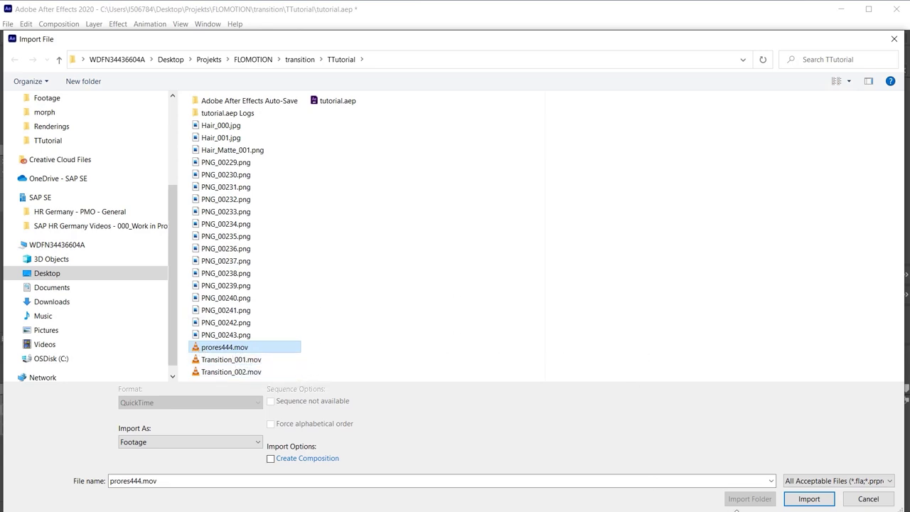
{"action": "left_click", "coordinate": [807, 503]}
{"action": "left_click_drag", "start_coordinate": [45, 328], "coordinate": [40, 339]}
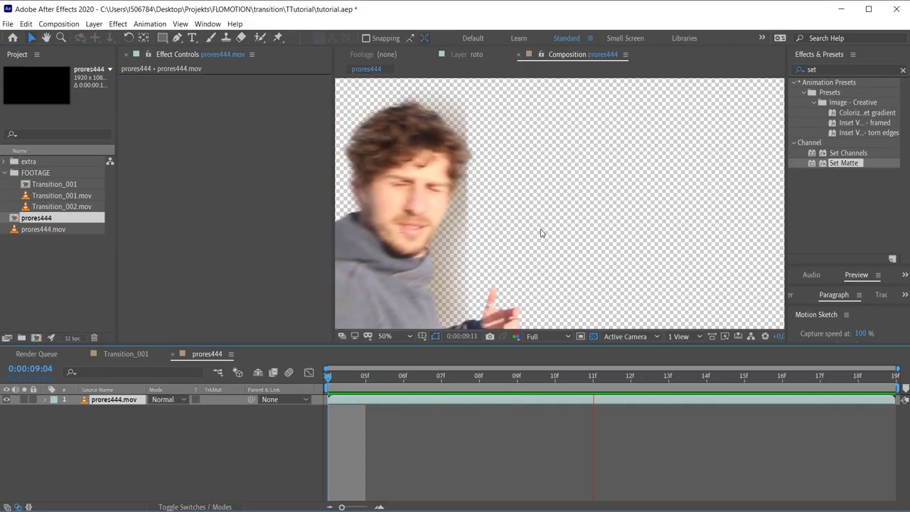
- Play the clip, toggling the transparency grid to confirm its alpha
{"action": "left_click", "coordinate": [594, 336]}
{"action": "left_click", "coordinate": [594, 336]}
{"action": "left_click", "coordinate": [594, 337]}
{"action": "left_click", "coordinate": [594, 336]}
{"action": "key", "text": "space"}
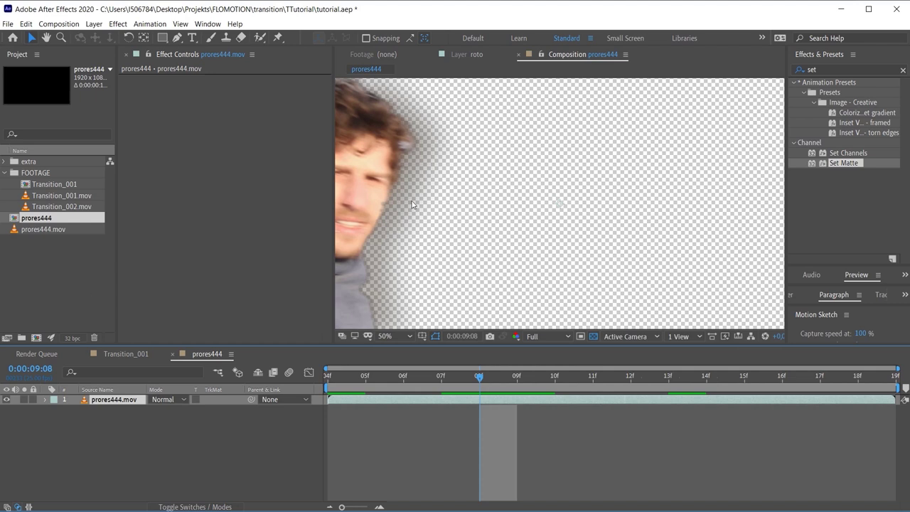
- Import PNG_00229.png with PNG Sequence ticked as a single footage item
{"action": "double_click", "coordinate": [87, 288]}
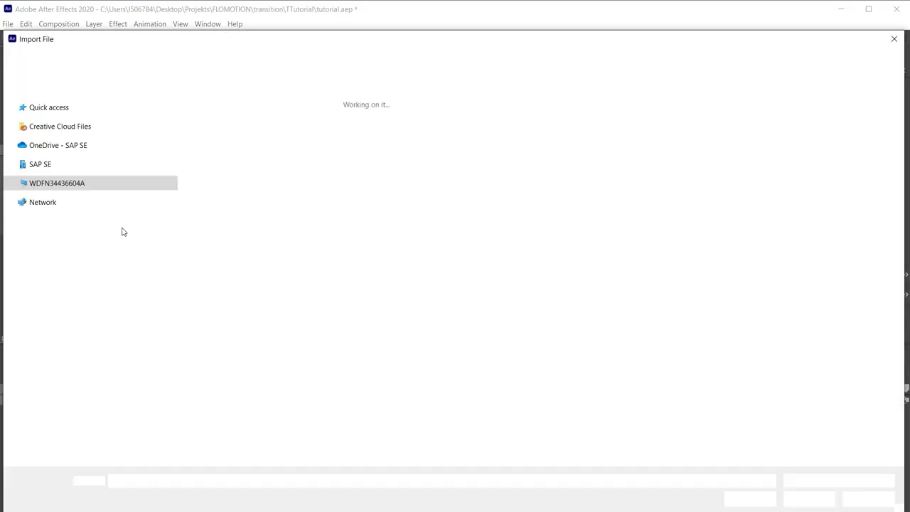
{"action": "left_click", "coordinate": [890, 44]}
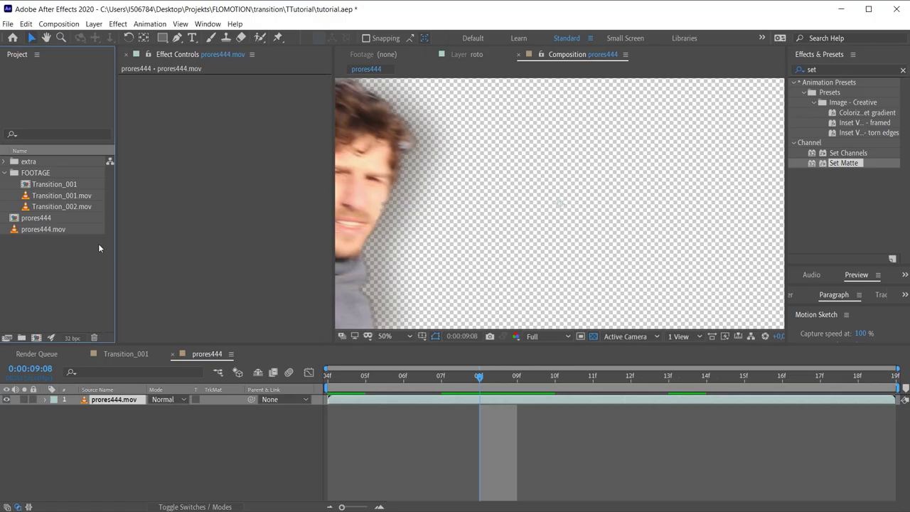
{"action": "double_click", "coordinate": [45, 267]}
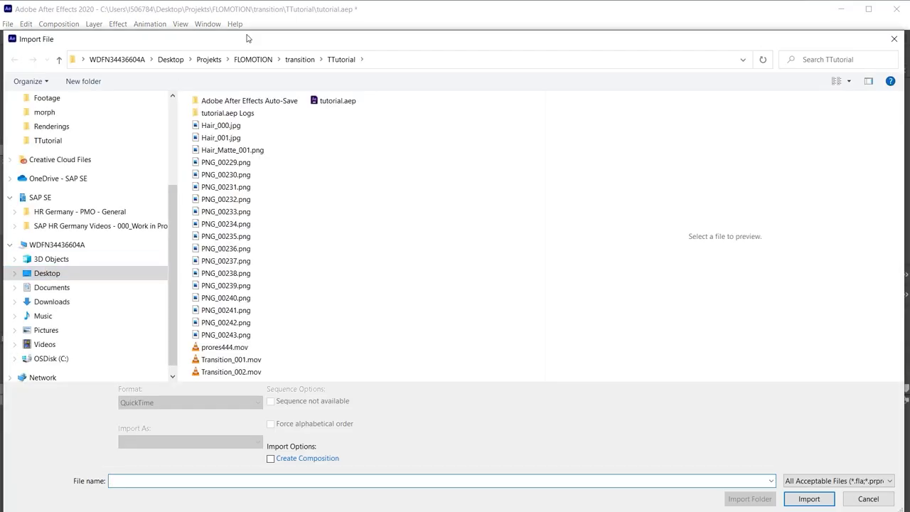
{"action": "left_click_drag", "start_coordinate": [244, 68], "coordinate": [244, 86]}
{"action": "left_click_drag", "start_coordinate": [6, 85], "coordinate": [58, 50]}
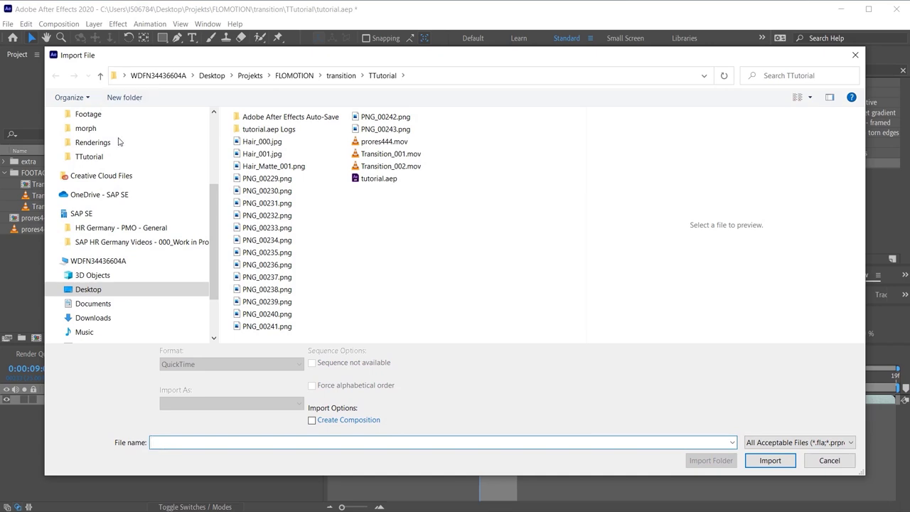
{"action": "left_click", "coordinate": [258, 179]}
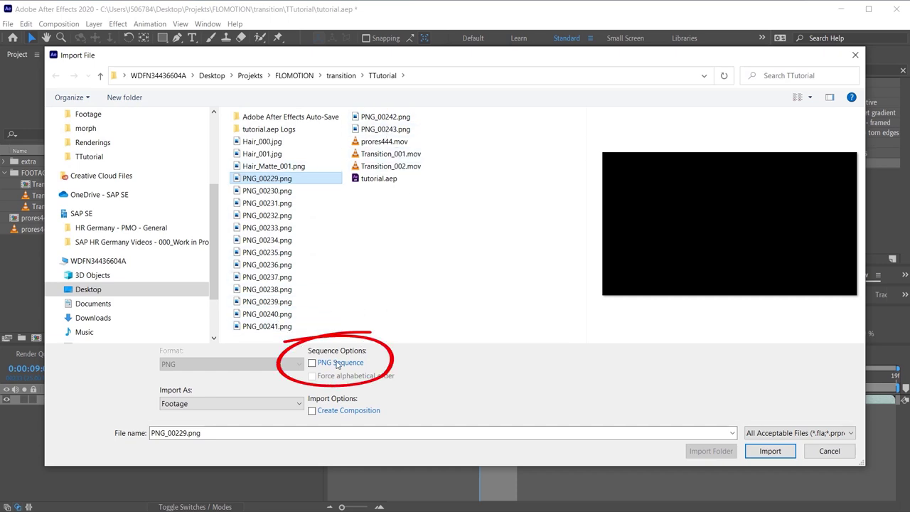
{"action": "left_click", "coordinate": [311, 363]}
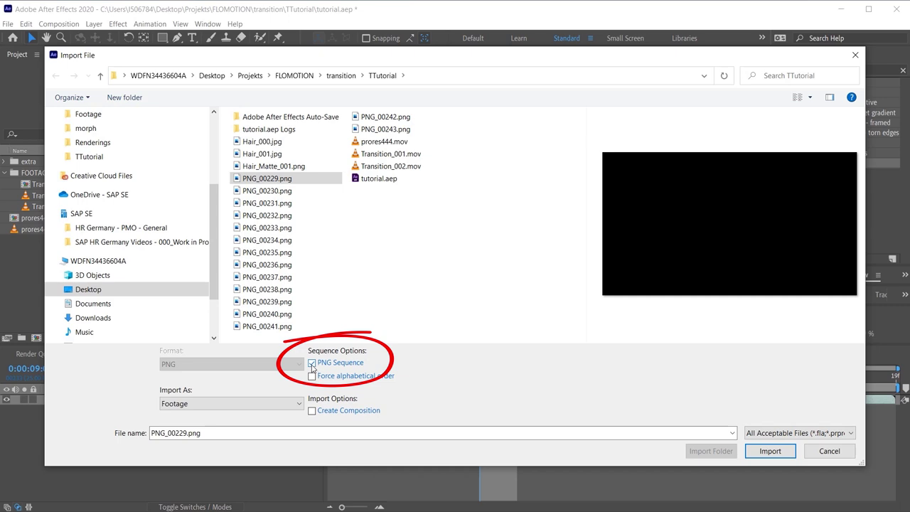
{"action": "left_click", "coordinate": [770, 451]}
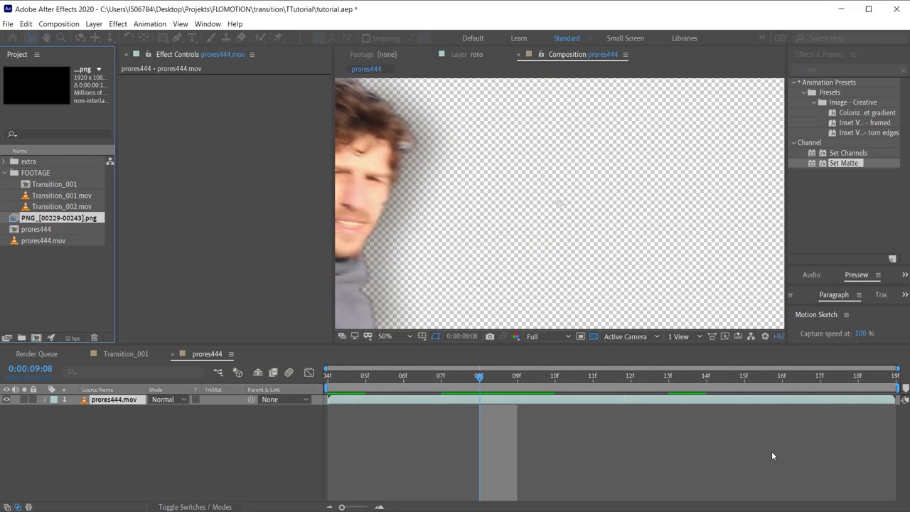
- Place the PNG sequence above prores444.mov in the prores444 comp and scrub it
{"action": "left_click_drag", "start_coordinate": [117, 212], "coordinate": [161, 211]}
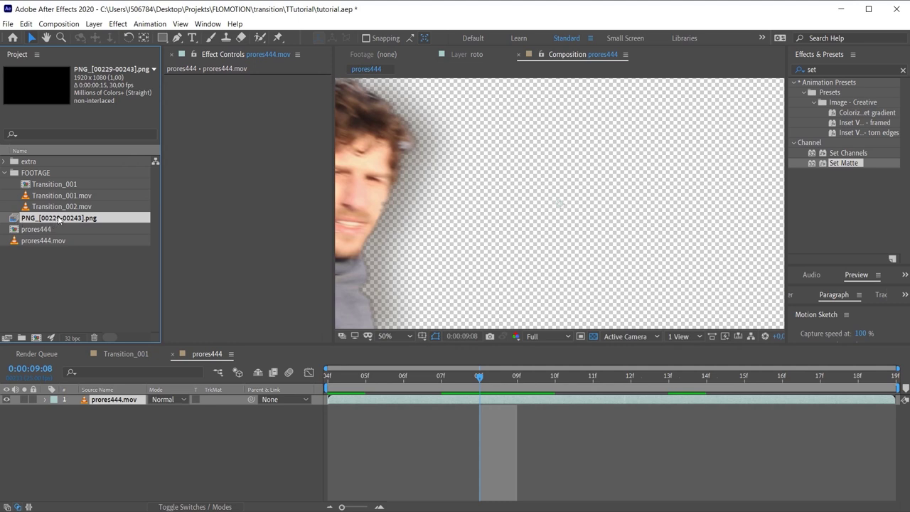
{"action": "left_click_drag", "start_coordinate": [71, 224], "coordinate": [328, 400]}
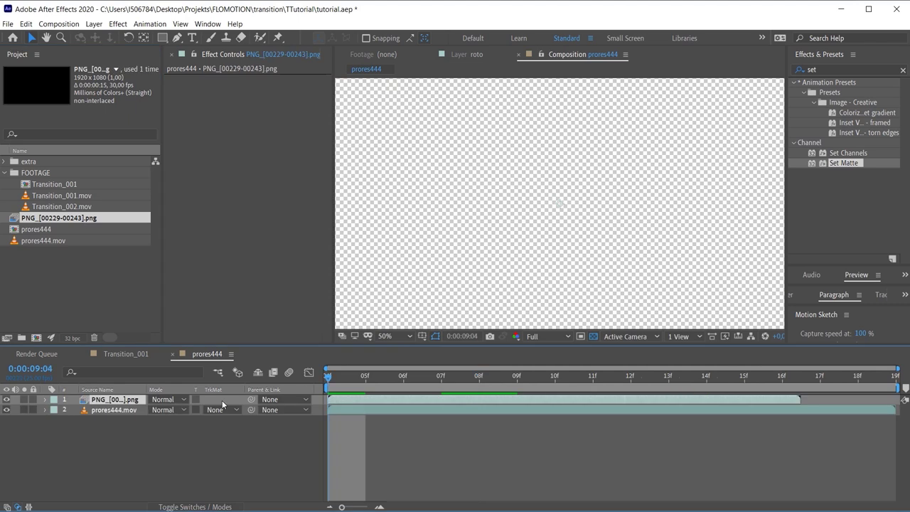
{"action": "left_click_drag", "start_coordinate": [782, 377], "coordinate": [651, 402]}
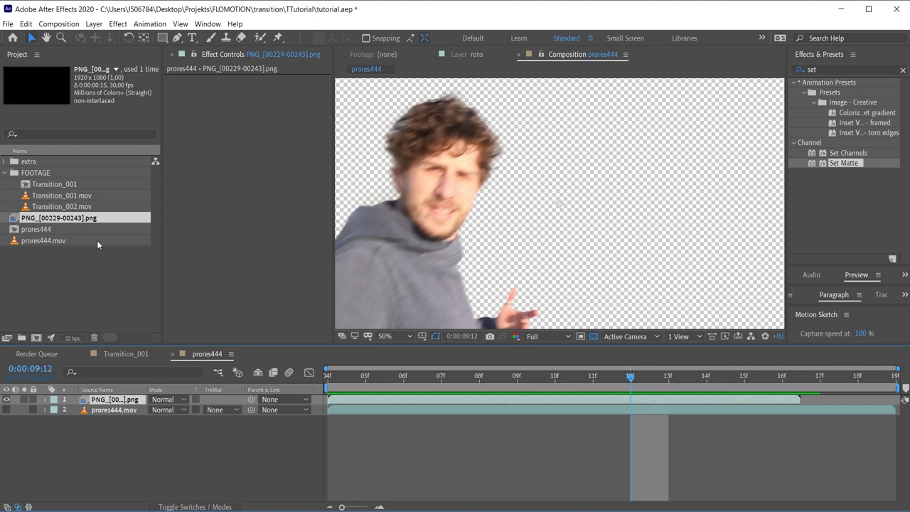
- Compare the frame rates of prores444.mov and the PNG sequence, then replay the comp
{"action": "left_click", "coordinate": [43, 241]}
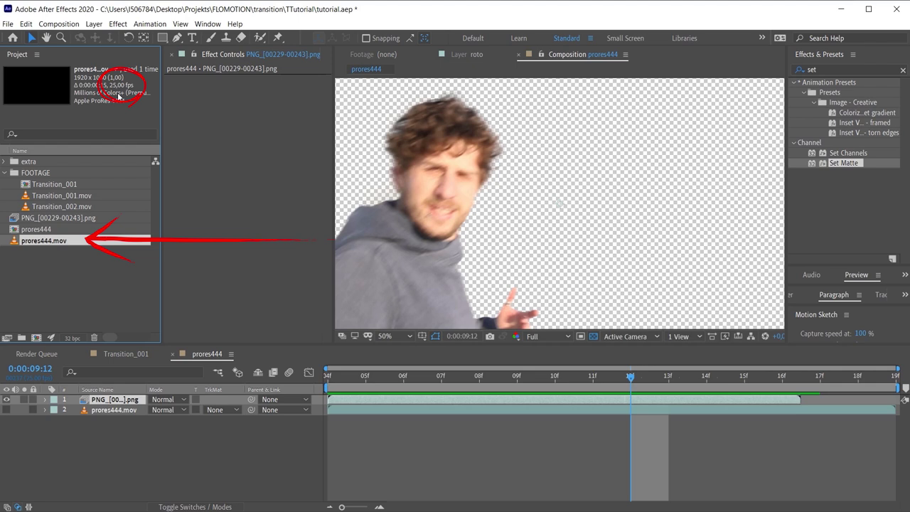
{"action": "left_click", "coordinate": [70, 275]}
{"action": "left_click", "coordinate": [71, 217]}
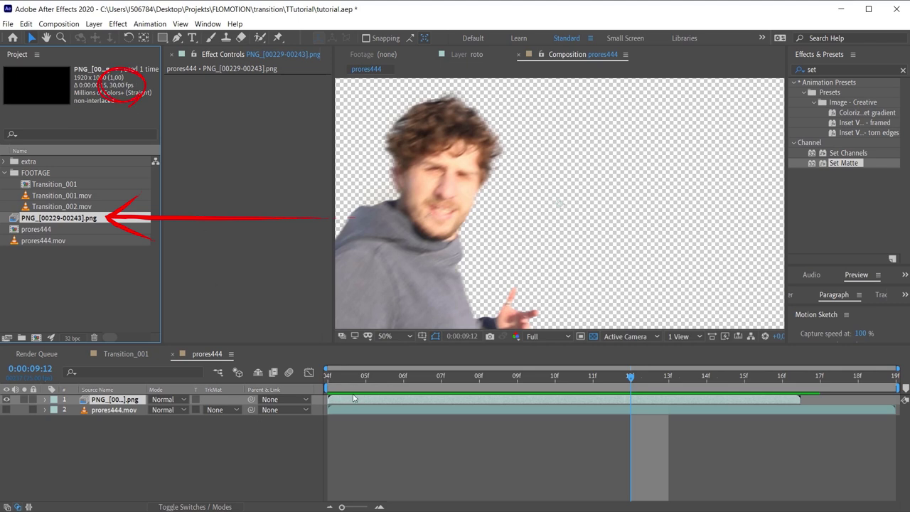
{"action": "left_click", "coordinate": [340, 379]}
{"action": "key", "text": "space"}
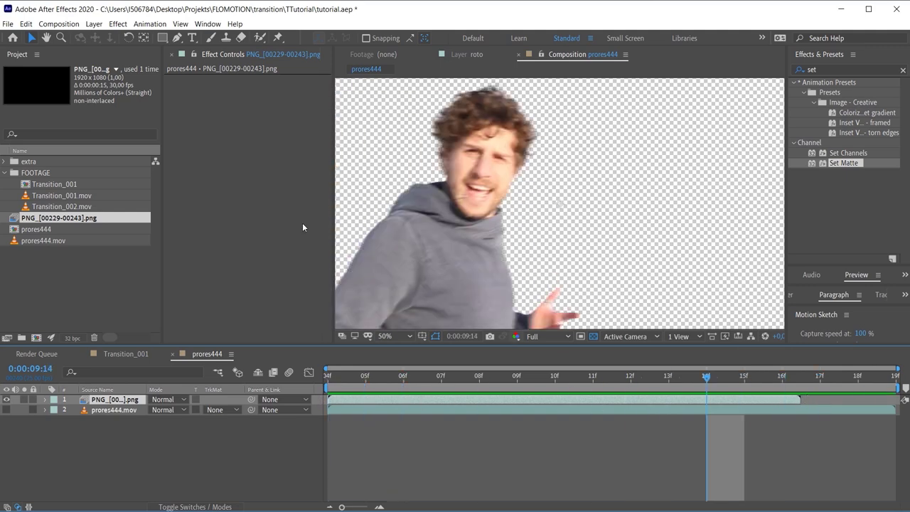
{"action": "left_click", "coordinate": [47, 281]}
{"action": "left_click", "coordinate": [59, 218]}
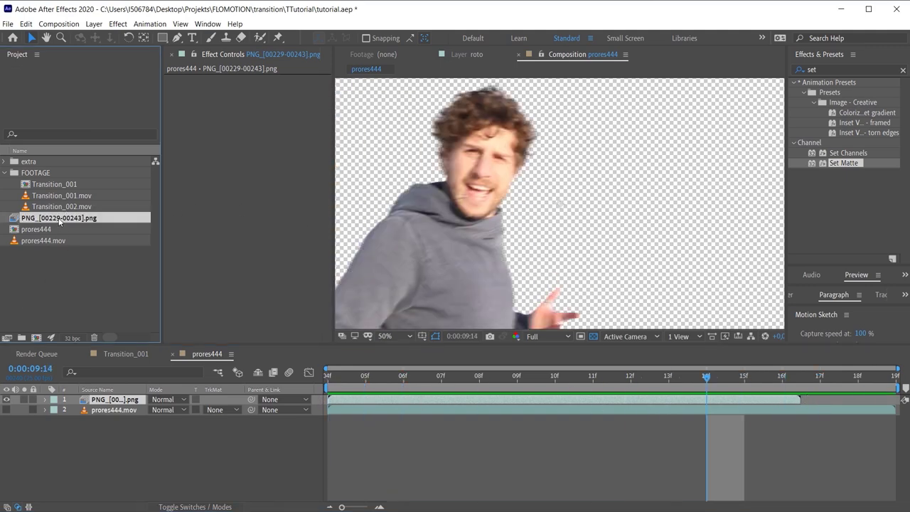
- Interpret the PNG sequence footage at 25 fps instead of 30
{"action": "right_click", "coordinate": [59, 221]}
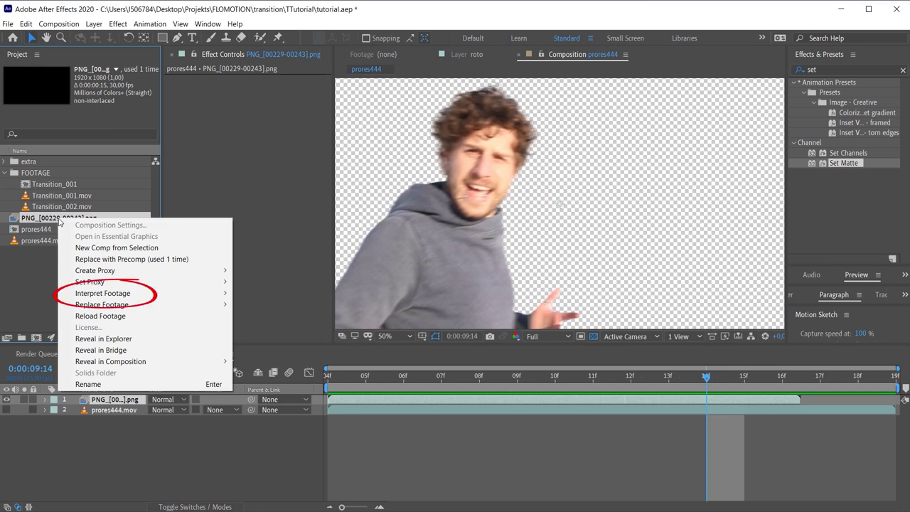
{"action": "mouse_move", "coordinate": [149, 294]}
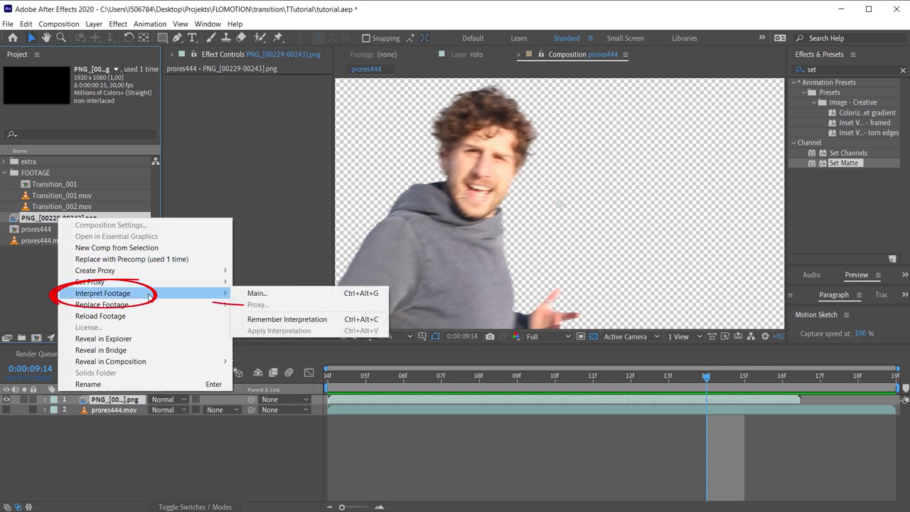
{"action": "left_click", "coordinate": [289, 296]}
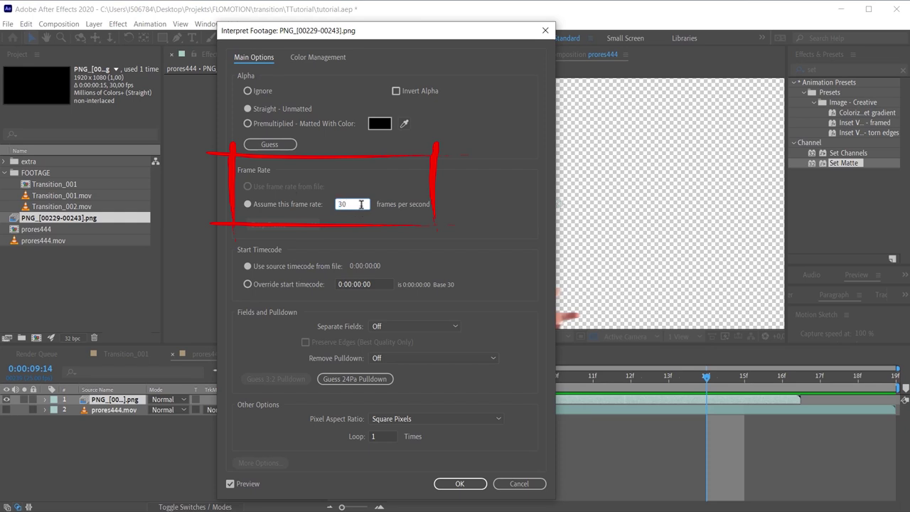
{"action": "type", "text": "25"}
{"action": "key", "text": "Tab"}
{"action": "left_click", "coordinate": [449, 488]}
- Preview the prores444 comp, then return to the Transition_001 timeline
{"action": "key", "text": "space"}
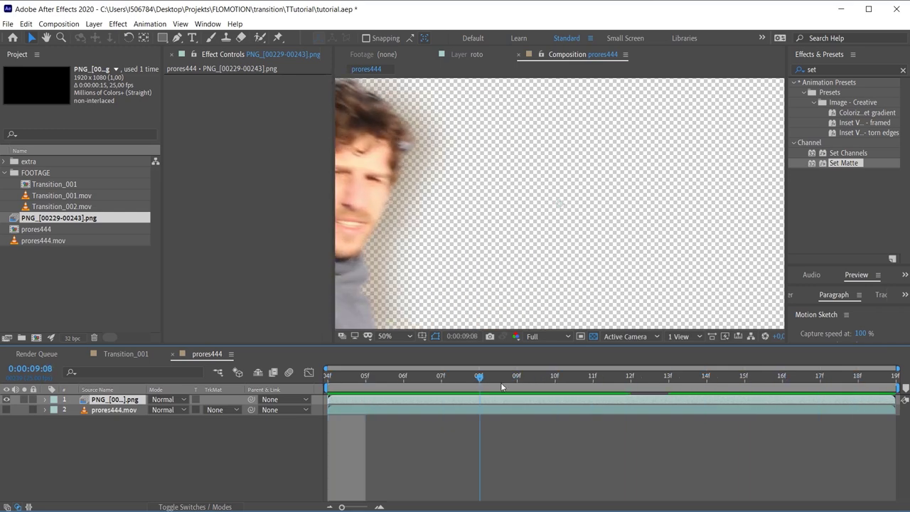
{"action": "key", "text": "space"}
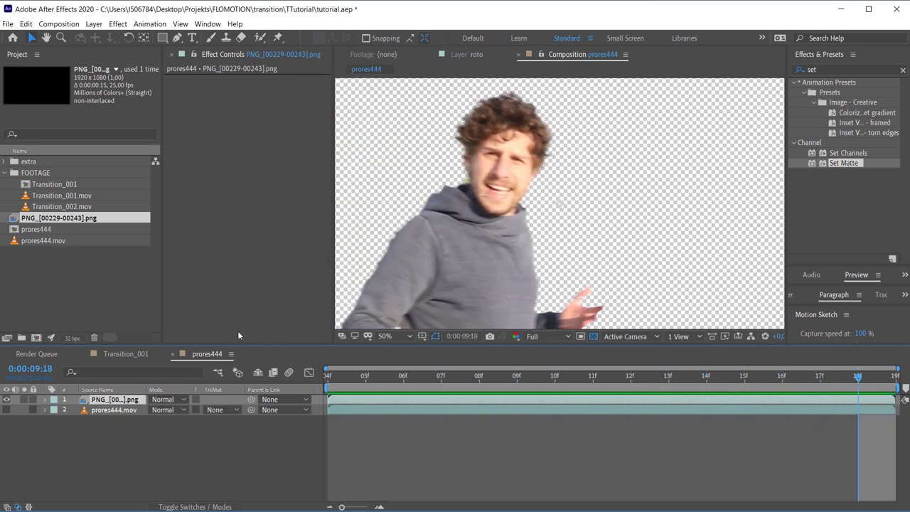
{"action": "left_click", "coordinate": [125, 353]}
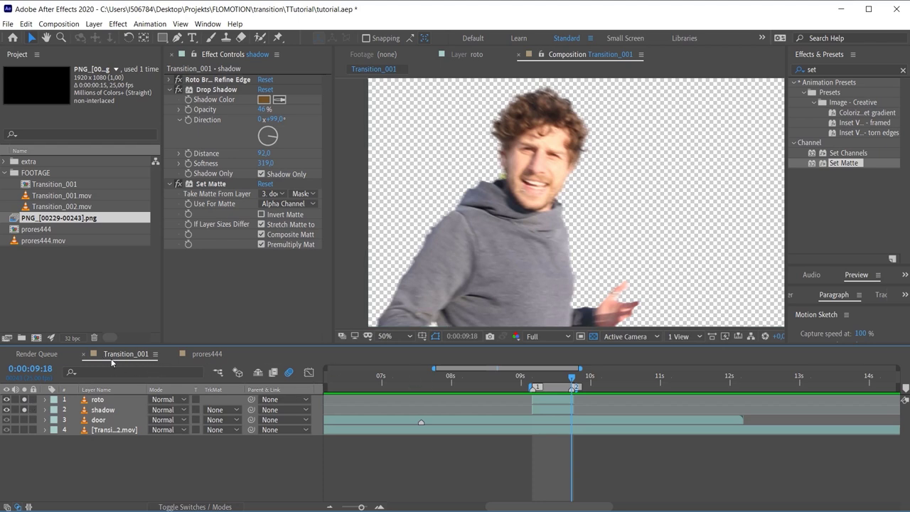
- Delete the roto and shadow layers and place the PNG sequence above the door layer
{"action": "left_click", "coordinate": [99, 409]}
{"action": "left_click", "coordinate": [99, 401], "text": "ctrl"}
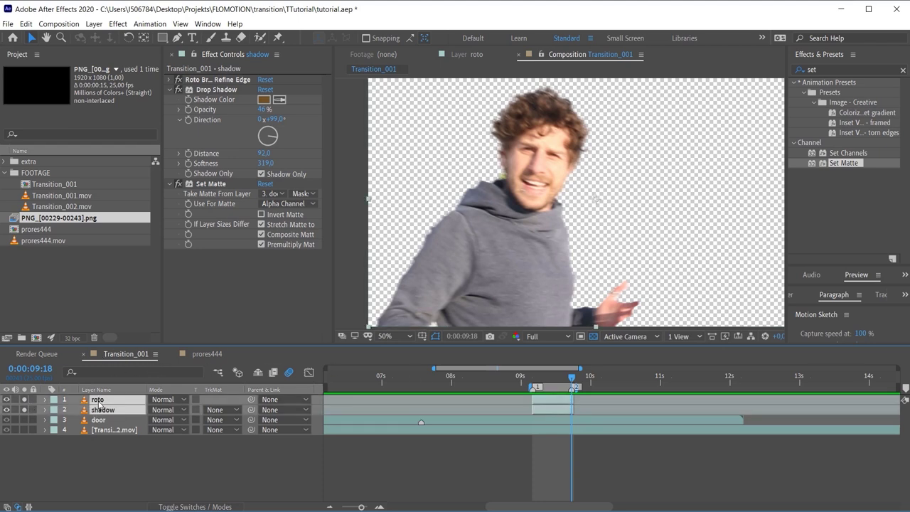
{"action": "key", "text": "Delete"}
{"action": "left_click_drag", "start_coordinate": [62, 222], "coordinate": [125, 405]}
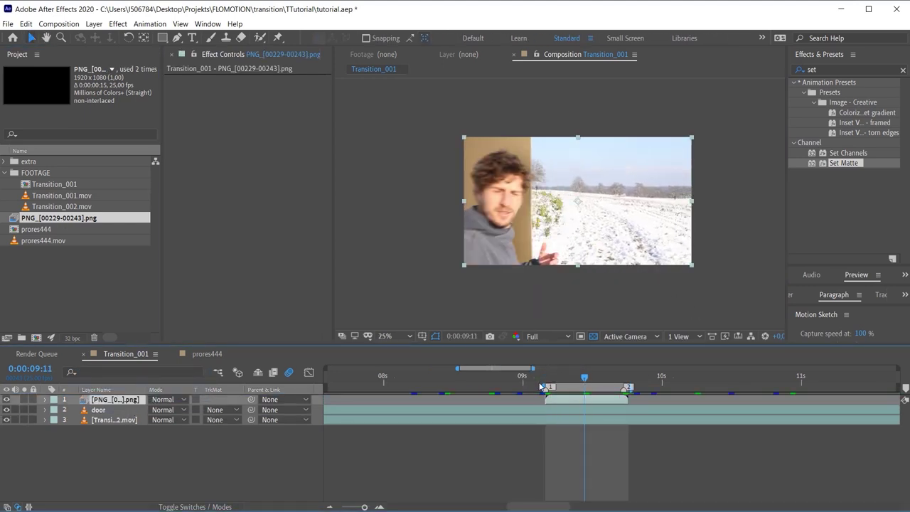
- Zoom the timeline in around the transition and briefly solo the snow-field clip to check it
{"action": "scroll", "coordinate": [498, 440], "scroll_direction": "left", "scroll_amount": 10}
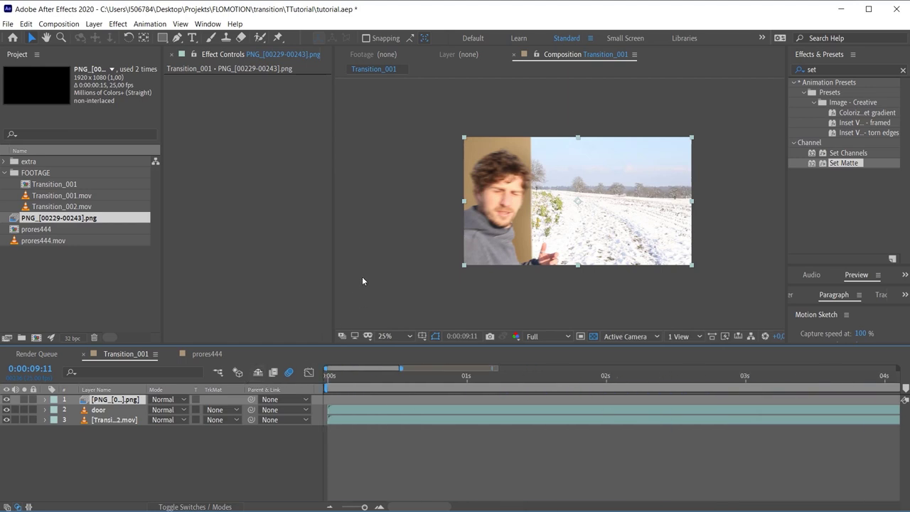
{"action": "key", "text": "minus"}
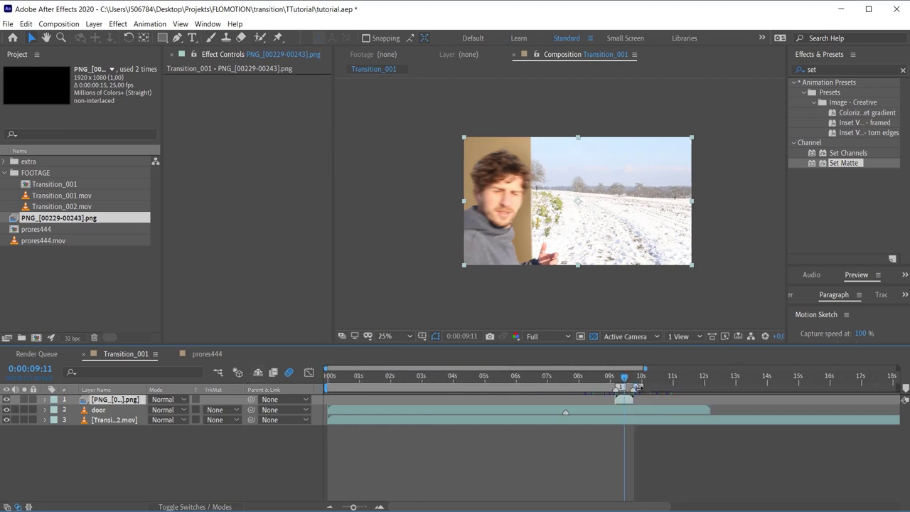
{"action": "key", "text": "equal"}
{"action": "left_click", "coordinate": [500, 378]}
{"action": "left_click_drag", "start_coordinate": [499, 382], "coordinate": [450, 385]}
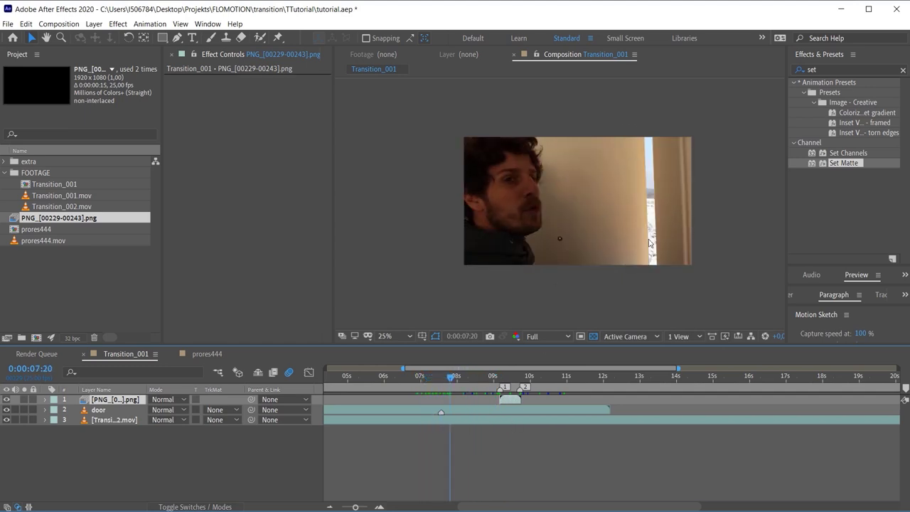
{"action": "scroll", "coordinate": [711, 215], "scroll_direction": "up", "scroll_amount": 2}
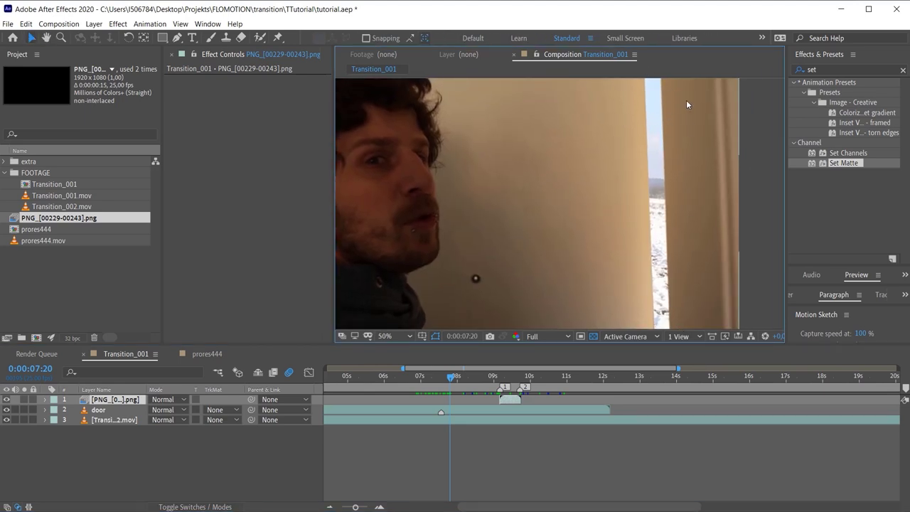
{"action": "left_click", "coordinate": [25, 420]}
{"action": "left_click", "coordinate": [71, 419]}
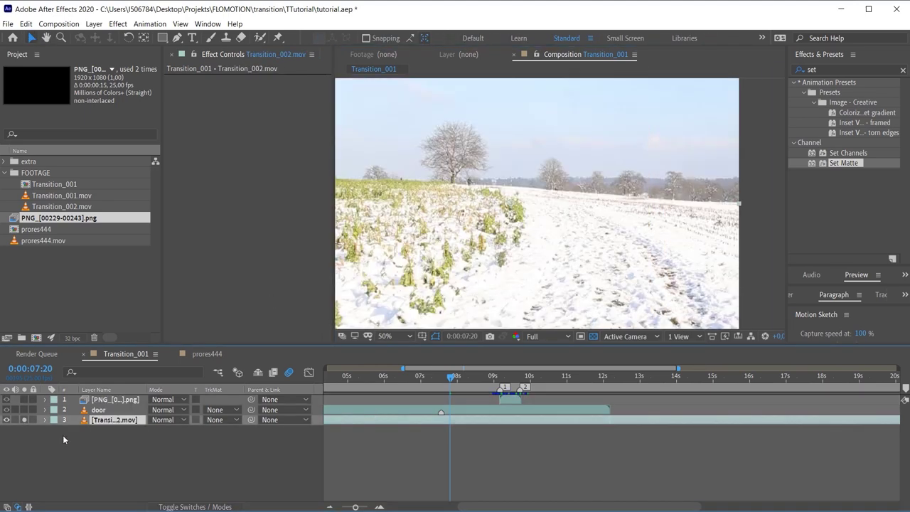
{"action": "left_click", "coordinate": [24, 420]}
- Solo the door layer, set its mask mode to None, and scrub 8:09–9:19 to check the door opening
{"action": "left_click", "coordinate": [19, 410]}
{"action": "left_click", "coordinate": [25, 410]}
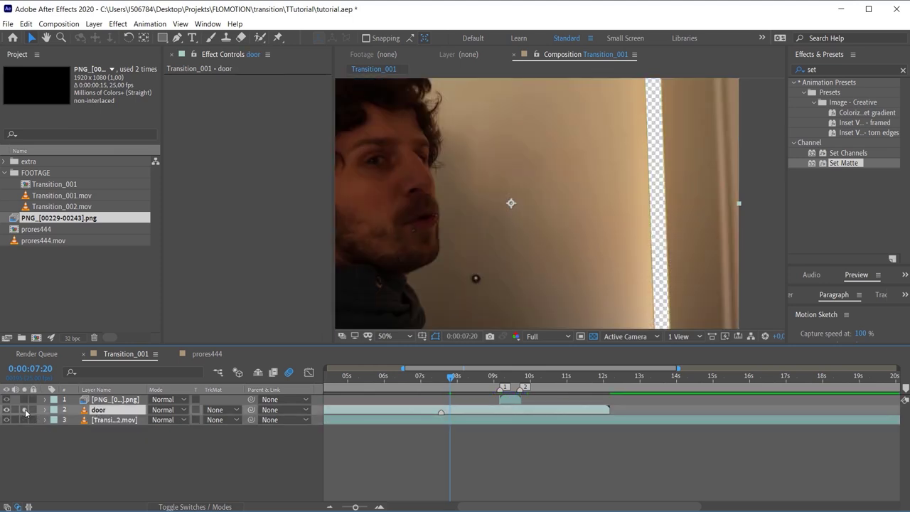
{"action": "key", "text": "m"}
{"action": "left_click", "coordinate": [169, 419]}
{"action": "left_click", "coordinate": [174, 432]}
{"action": "left_click_drag", "start_coordinate": [453, 383], "coordinate": [524, 388]}
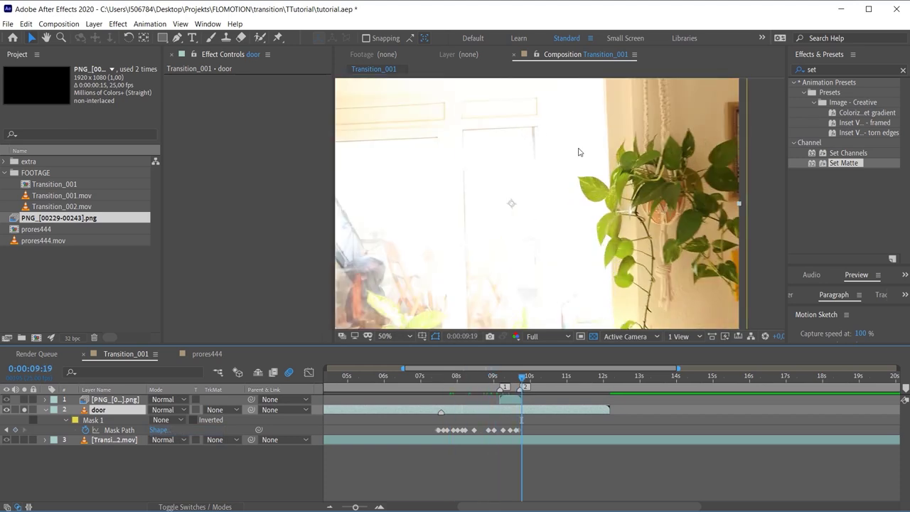
{"action": "left_click_drag", "start_coordinate": [525, 377], "coordinate": [473, 384]}
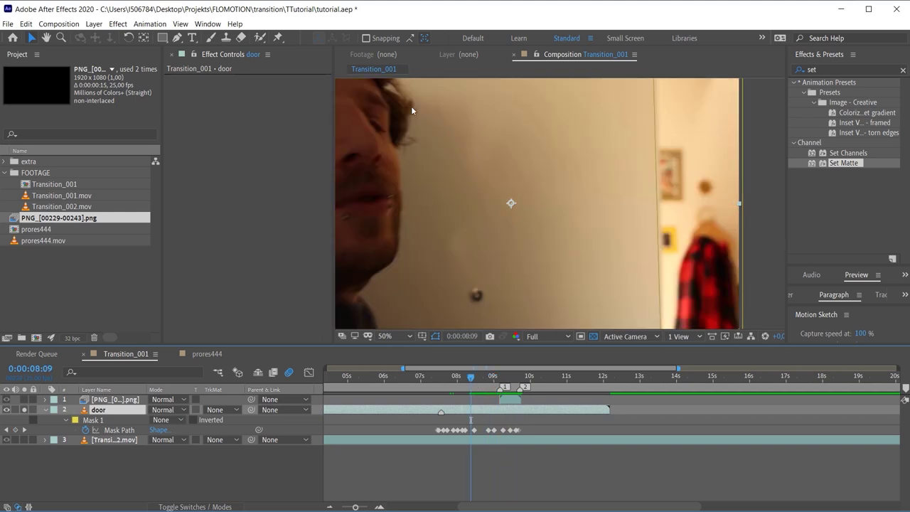
{"action": "left_click_drag", "start_coordinate": [472, 379], "coordinate": [513, 387]}
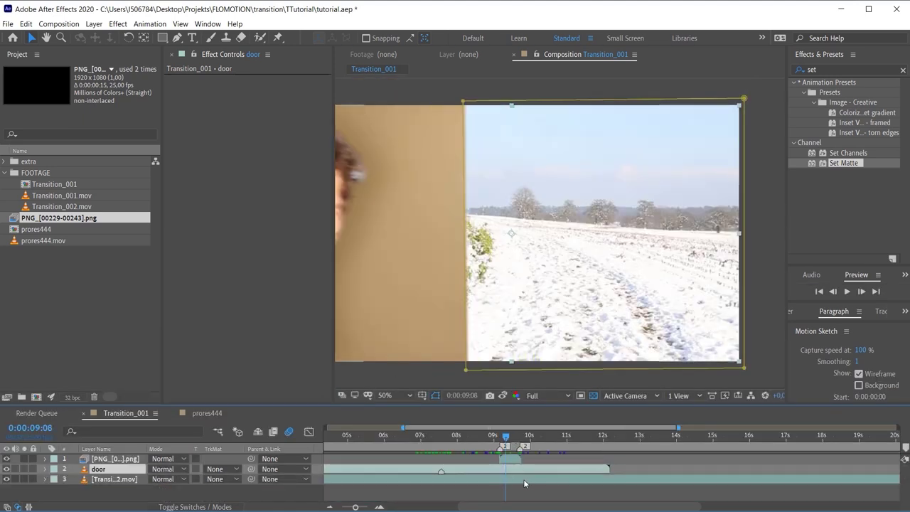
- Apply Exposure to the snow-field clip and keyframe a raised Exposure value
{"action": "left_click", "coordinate": [524, 479]}
{"action": "left_click", "coordinate": [822, 69]}
{"action": "type", "text": "exposure"}
{"action": "double_click", "coordinate": [843, 183]}
{"action": "left_click", "coordinate": [198, 110]}
{"action": "left_click_drag", "start_coordinate": [263, 109], "coordinate": [292, 109]}
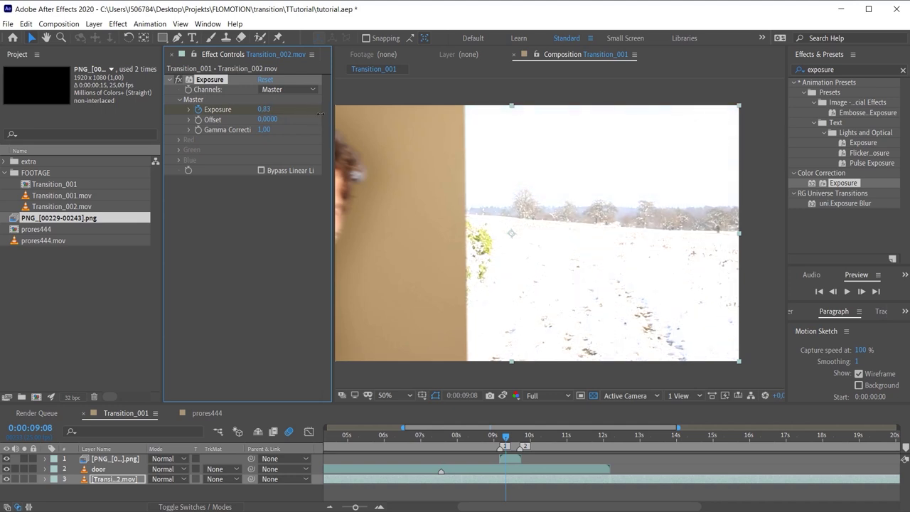
- Edit the Exposure value at a later frame and shift its keyframe earlier in time
{"action": "scroll", "coordinate": [557, 304], "scroll_direction": "down", "scroll_amount": 2}
{"action": "left_click_drag", "start_coordinate": [507, 447], "coordinate": [528, 446]}
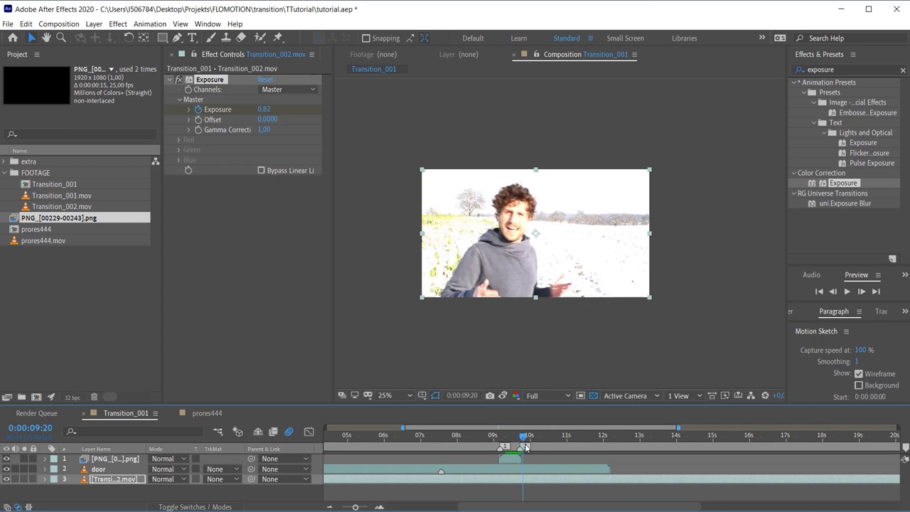
{"action": "left_click", "coordinate": [271, 110]}
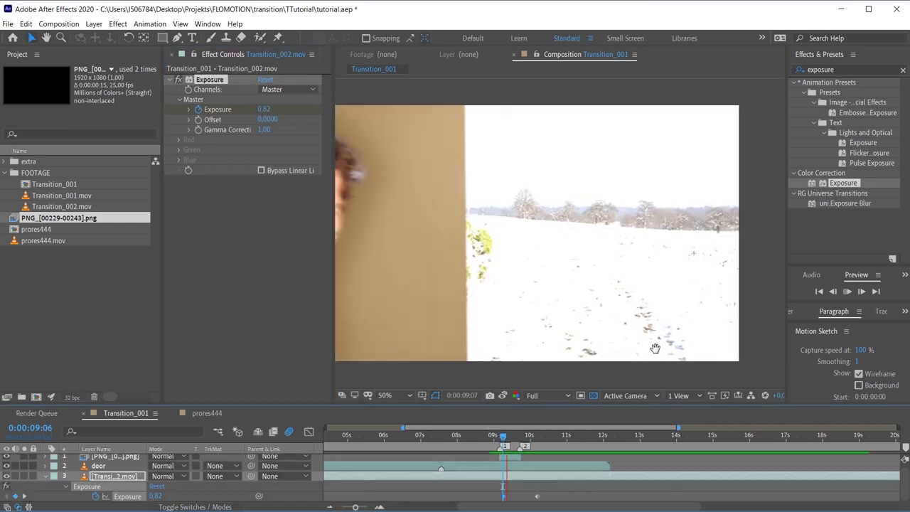
{"action": "key", "text": "space"}
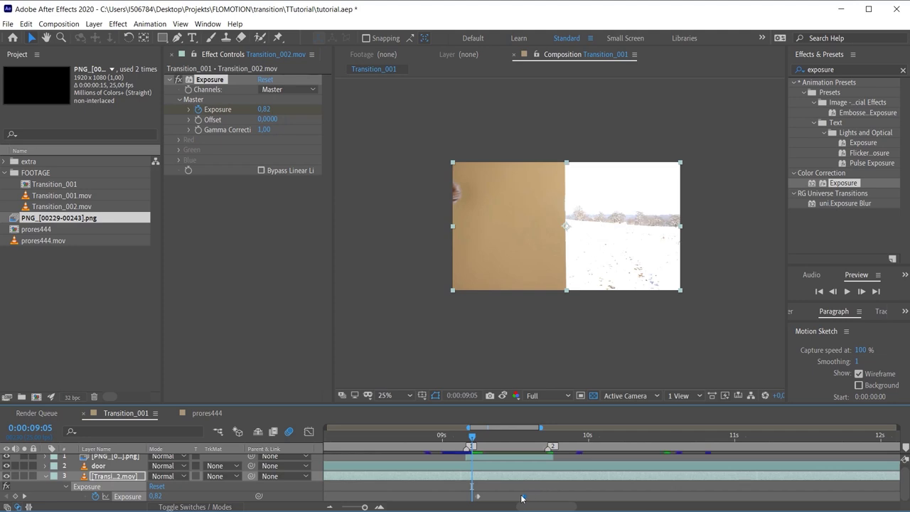
{"action": "left_click_drag", "start_coordinate": [478, 496], "coordinate": [436, 496]}
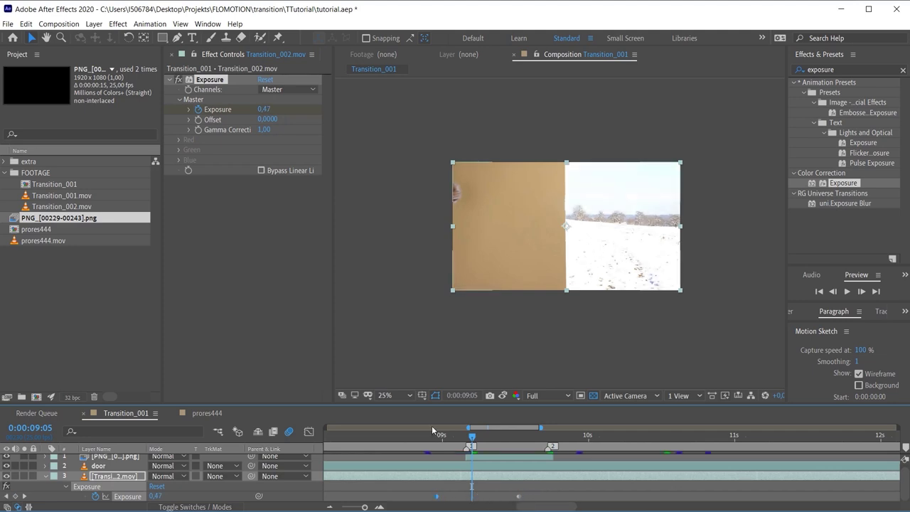
{"action": "left_click_drag", "start_coordinate": [440, 437], "coordinate": [518, 457]}
- Copy the Exposure effect to the door layer at 9:13 and add a new adjustment layer
{"action": "left_click", "coordinate": [508, 462]}
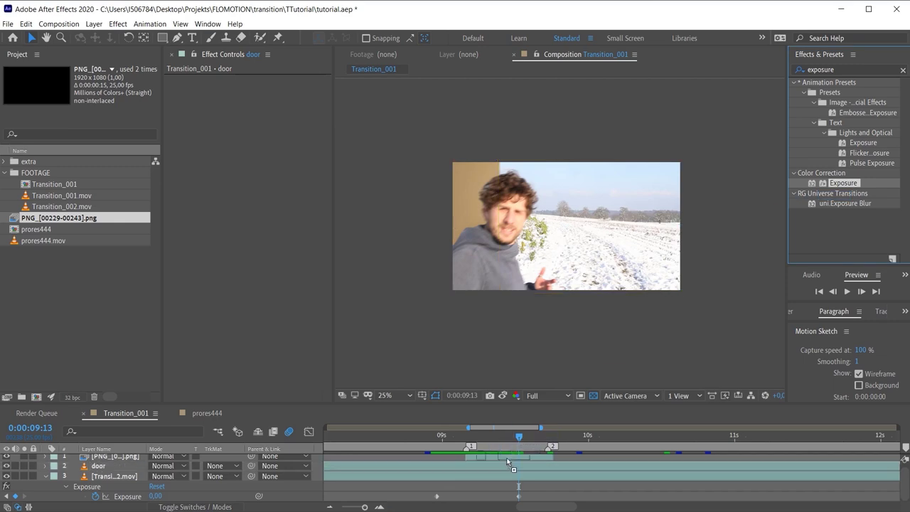
{"action": "key", "text": "u"}
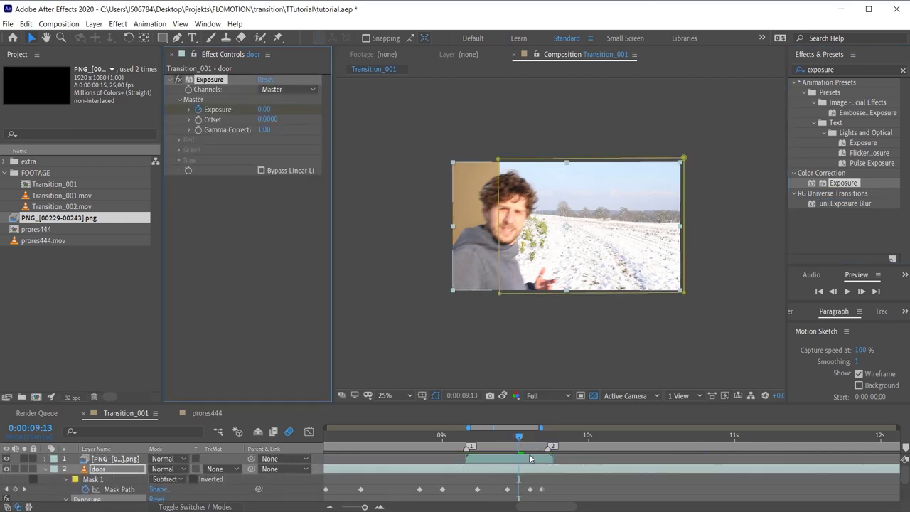
{"action": "left_click_drag", "start_coordinate": [529, 406], "coordinate": [471, 378]}
{"action": "key", "text": "ctrl+alt+y"}
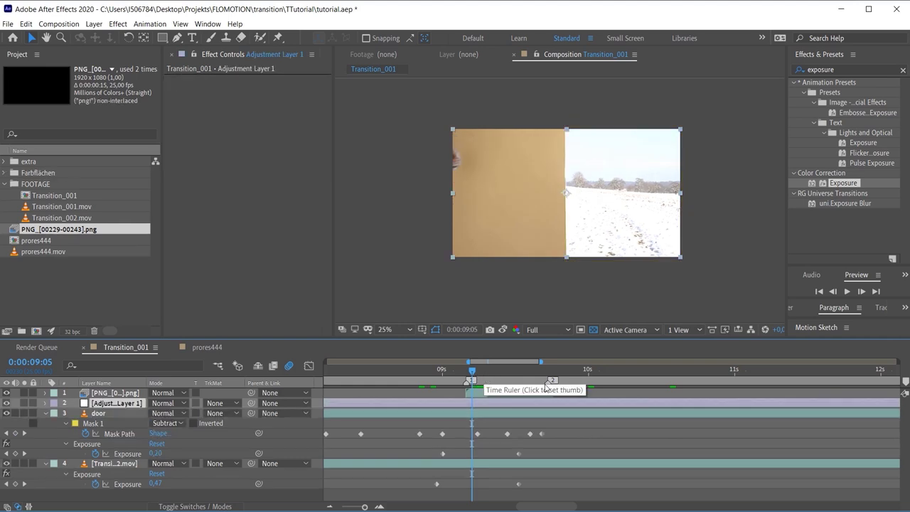
- Move the adjustment layer to the top and apply Glow to it
{"action": "left_click_drag", "start_coordinate": [125, 403], "coordinate": [125, 393]}
{"action": "double_click", "coordinate": [821, 69]}
{"action": "type", "text": "glow"}
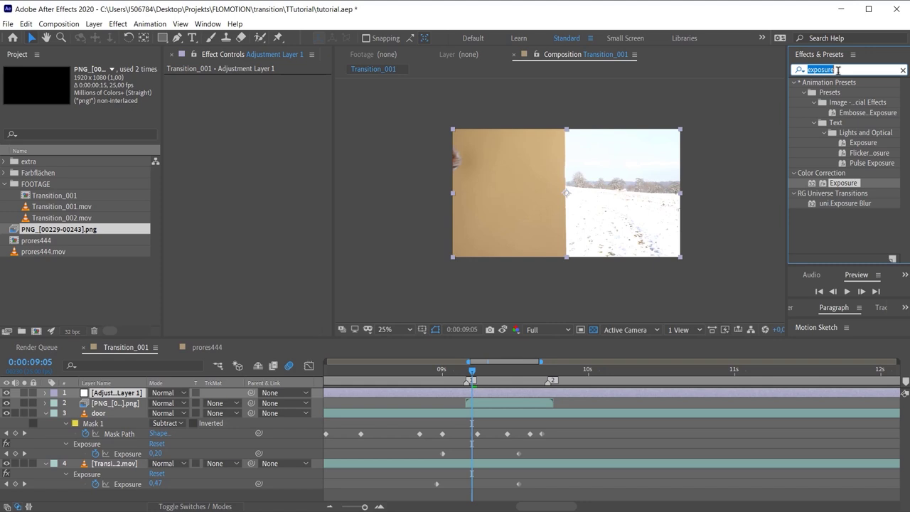
{"action": "scroll", "coordinate": [846, 178], "scroll_direction": "down", "scroll_amount": 5}
{"action": "double_click", "coordinate": [837, 248]}
- Set Glow to about 91% threshold, 155 radius and 0.1 intensity, toggling it to compare
{"action": "left_click_drag", "start_coordinate": [474, 383], "coordinate": [438, 381]}
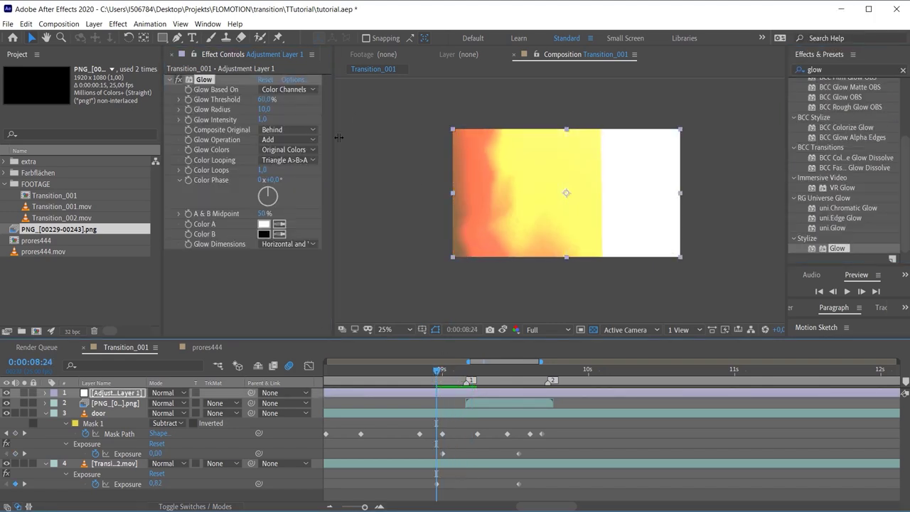
{"action": "left_click_drag", "start_coordinate": [265, 100], "coordinate": [319, 105]}
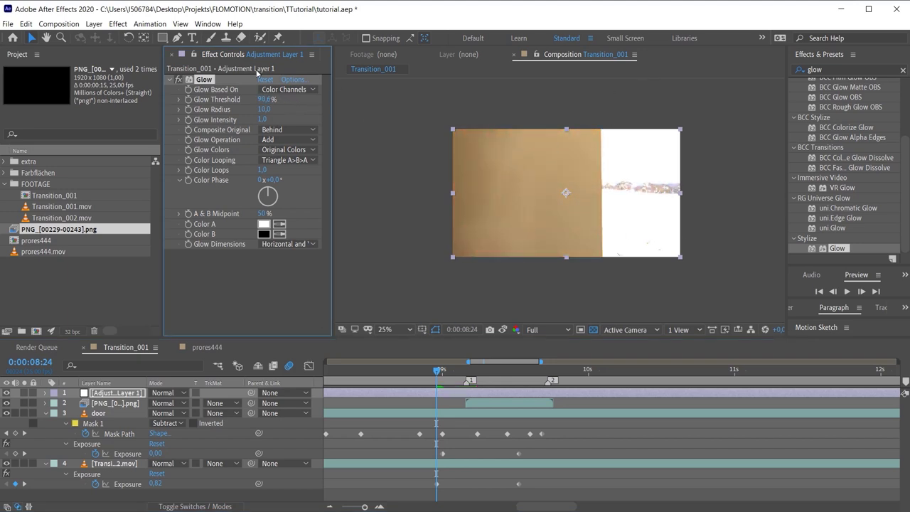
{"action": "left_click_drag", "start_coordinate": [263, 110], "coordinate": [367, 112]}
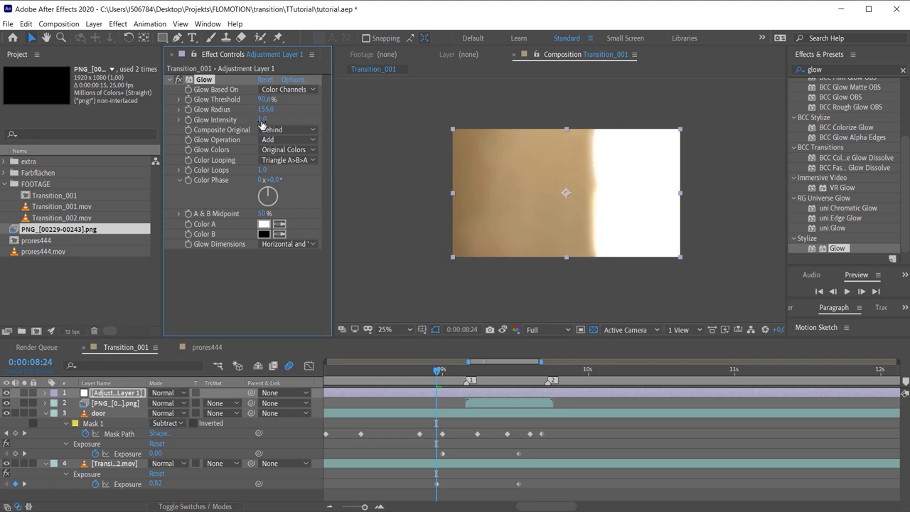
{"action": "left_click_drag", "start_coordinate": [244, 120], "coordinate": [208, 120]}
{"action": "left_click", "coordinate": [177, 79]}
{"action": "left_click", "coordinate": [177, 79]}
{"action": "left_click", "coordinate": [177, 79]}
{"action": "left_click", "coordinate": [177, 79]}
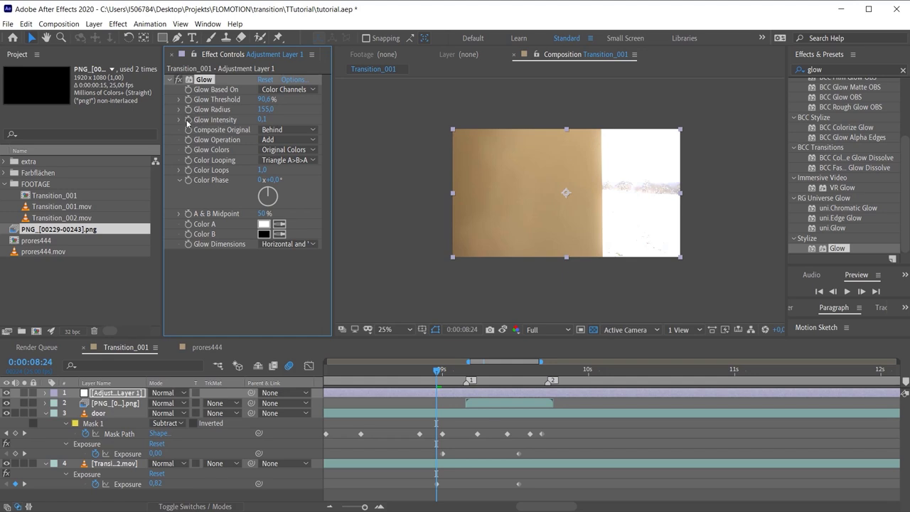
- Preview the transition from 9:18, set the viewer to 50% and enlarge the Composition panel
{"action": "left_click_drag", "start_coordinate": [485, 379], "coordinate": [547, 382]}
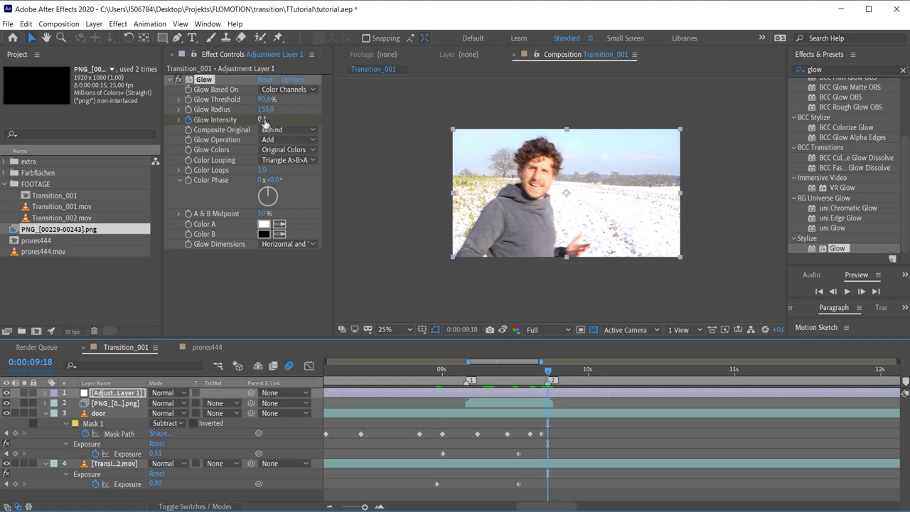
{"action": "key", "text": "space"}
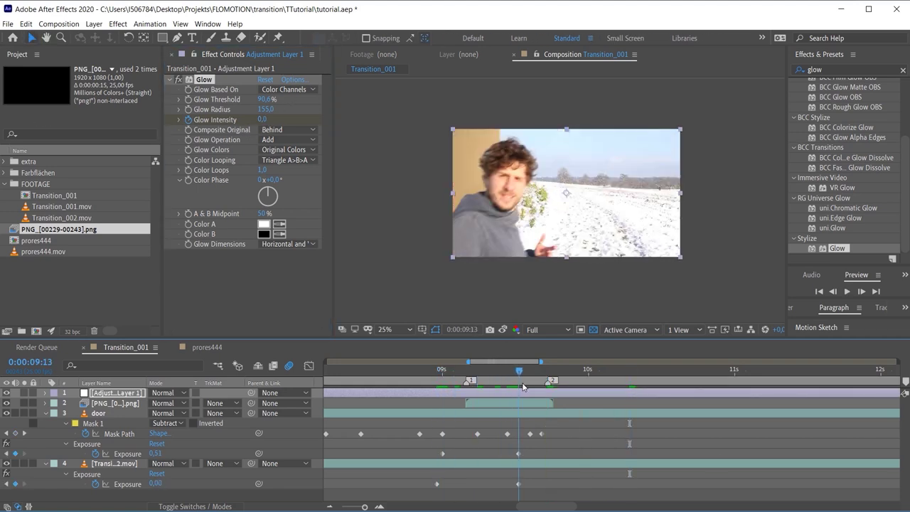
{"action": "key", "text": "space"}
{"action": "key", "text": "period"}
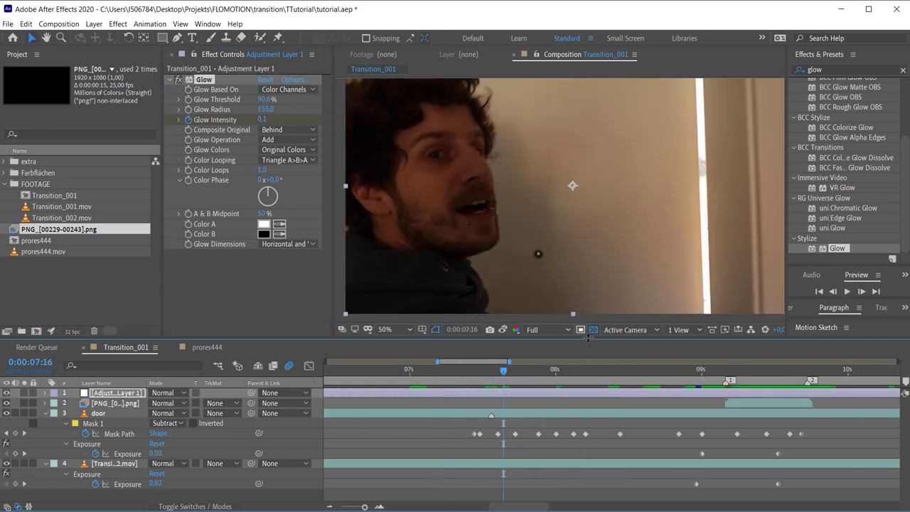
{"action": "left_click_drag", "start_coordinate": [589, 337], "coordinate": [589, 390]}
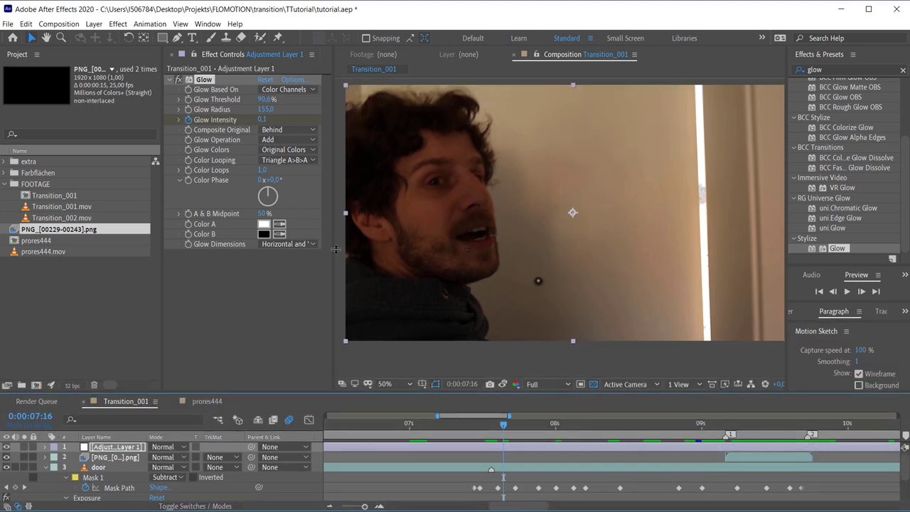
{"action": "left_click_drag", "start_coordinate": [332, 243], "coordinate": [260, 243]}
{"action": "key", "text": "h"}
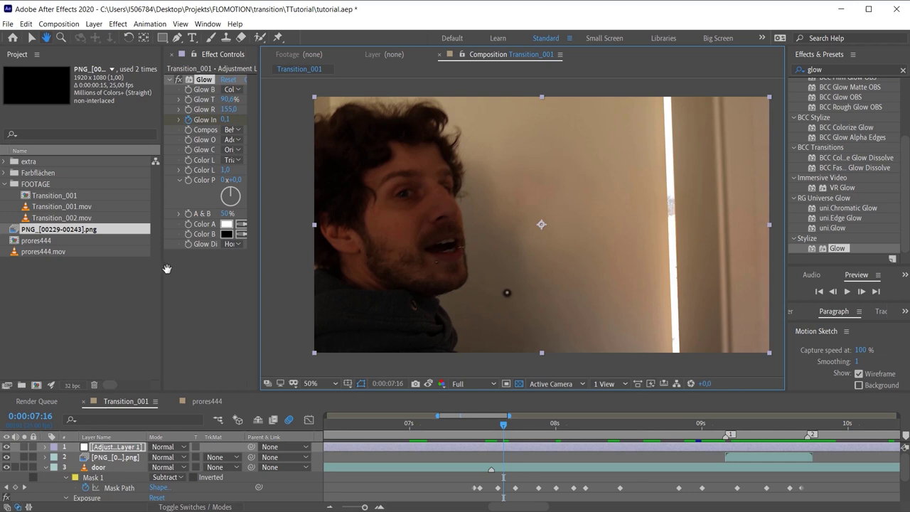
- Collapse the layer properties and apply Lumetri Color from Effects & Presets
{"action": "left_click_drag", "start_coordinate": [164, 273], "coordinate": [68, 273]}
{"action": "key", "text": "v"}
{"action": "left_click", "coordinate": [45, 467]}
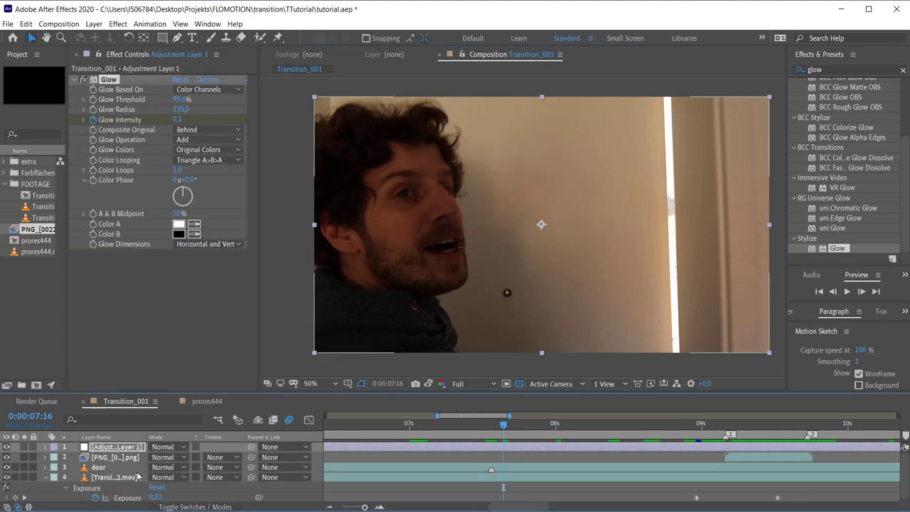
{"action": "left_click", "coordinate": [111, 478]}
{"action": "key", "text": "e"}
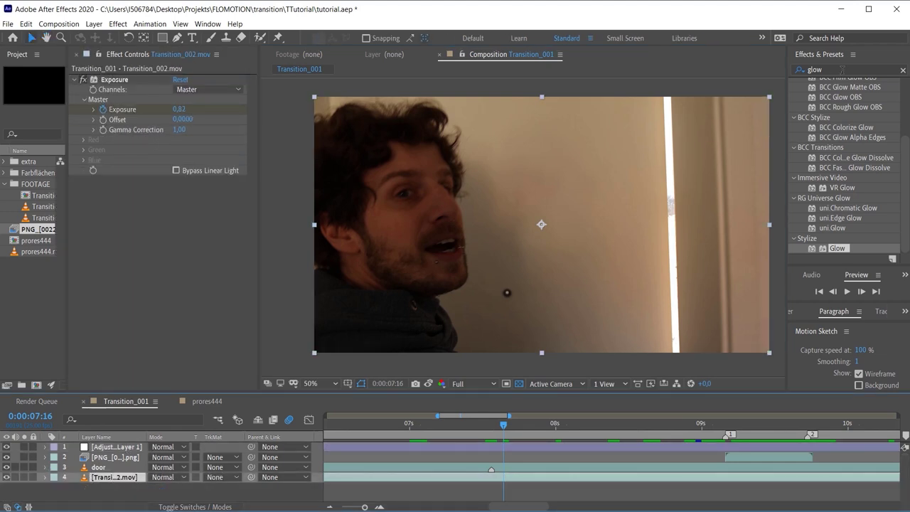
{"action": "left_click", "coordinate": [842, 69]}
{"action": "type", "text": "lumetri"}
{"action": "left_click_drag", "start_coordinate": [849, 92], "coordinate": [192, 228]}
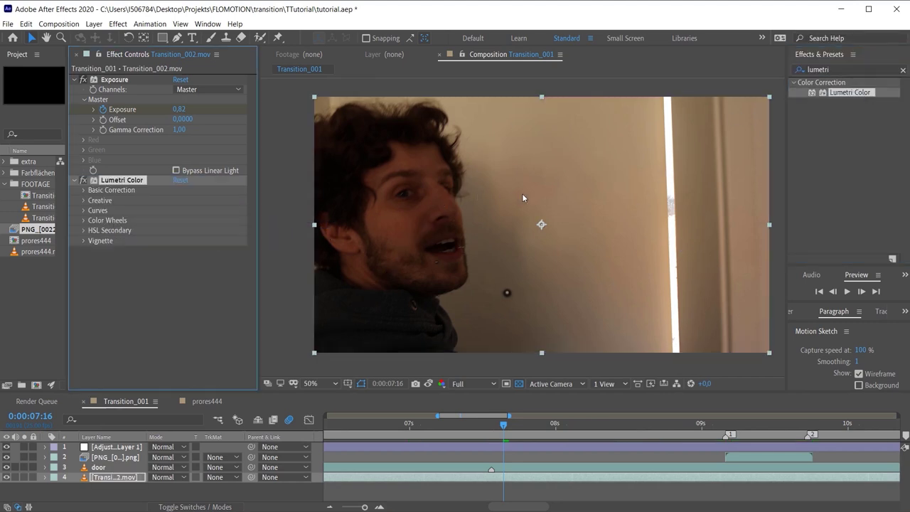
- Keyframe the door layer's white-balance Temperature cooler, neutral at 7:13, and preview it
{"action": "left_click", "coordinate": [110, 190]}
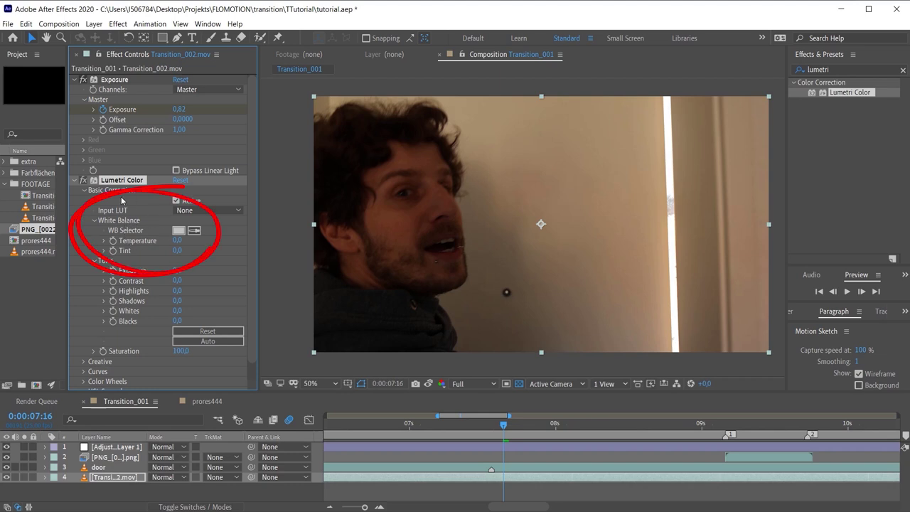
{"action": "key", "text": "ctrl+Up"}
{"action": "left_click_drag", "start_coordinate": [177, 241], "coordinate": [145, 242]}
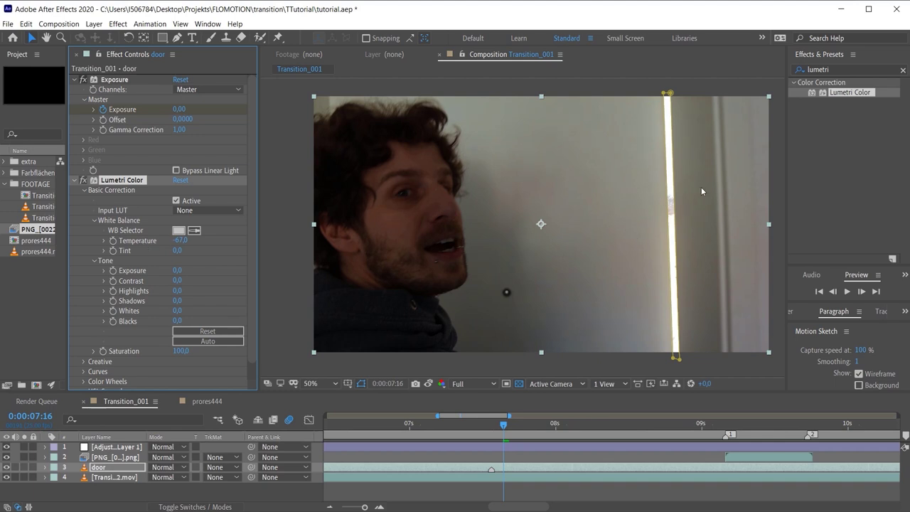
{"action": "key", "text": "space"}
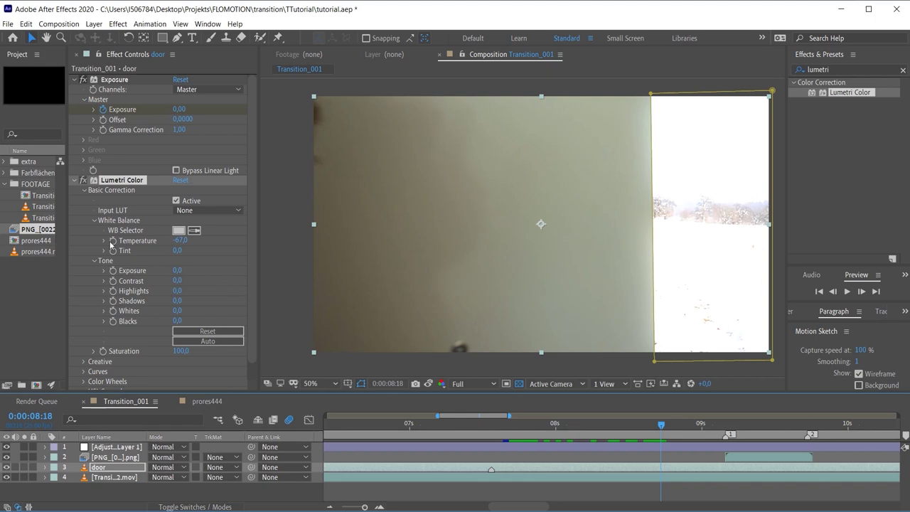
{"action": "left_click_drag", "start_coordinate": [661, 427], "coordinate": [474, 428]}
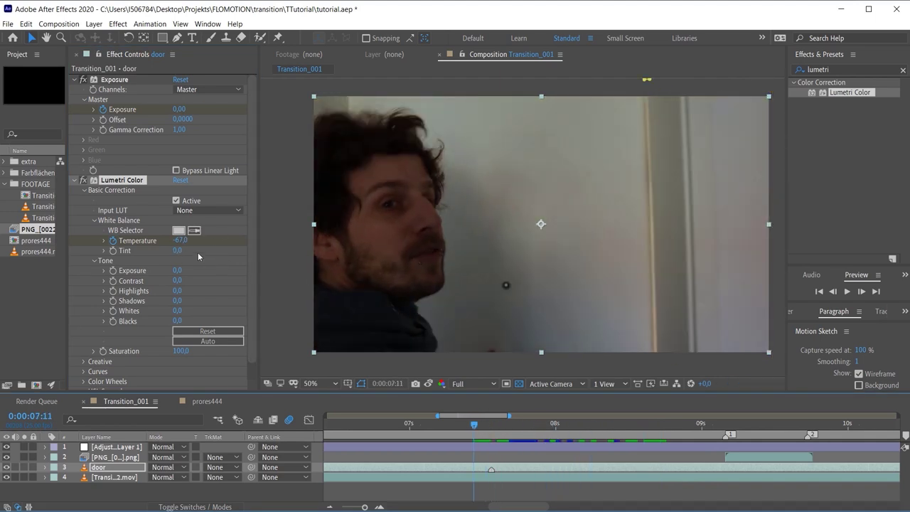
{"action": "left_click_drag", "start_coordinate": [183, 243], "coordinate": [213, 243]}
{"action": "scroll", "coordinate": [503, 218], "scroll_direction": "down", "scroll_amount": 2}
{"action": "key", "text": "space"}
{"action": "key", "text": "space"}
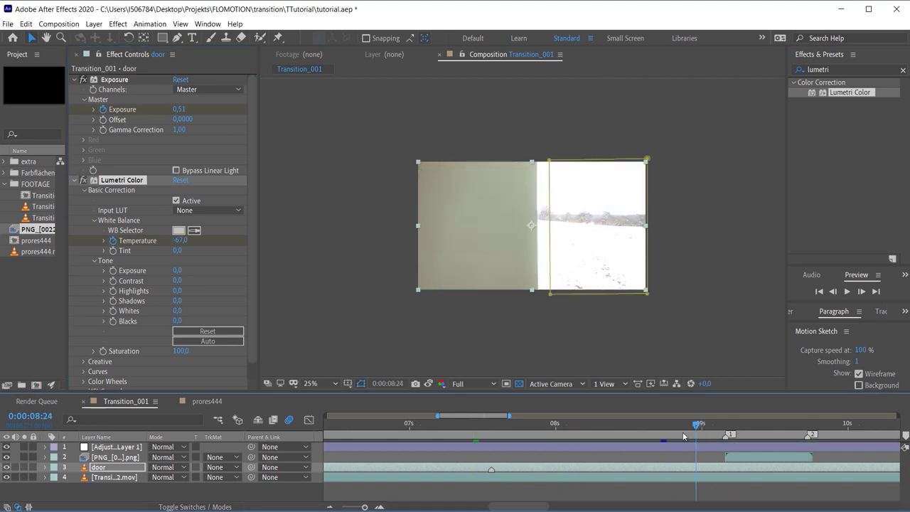
- Review the wipe from 7:13 to 9:09 at 50%, toggling Lumetri Color off and on to compare
{"action": "left_click_drag", "start_coordinate": [631, 424], "coordinate": [485, 424]}
{"action": "key", "text": "period"}
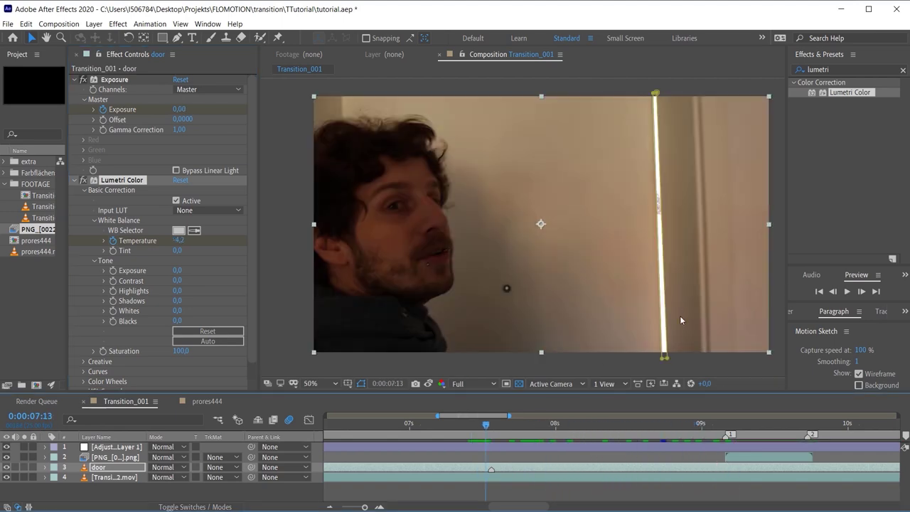
{"action": "left_click_drag", "start_coordinate": [491, 432], "coordinate": [632, 437]}
{"action": "left_click", "coordinate": [83, 181]}
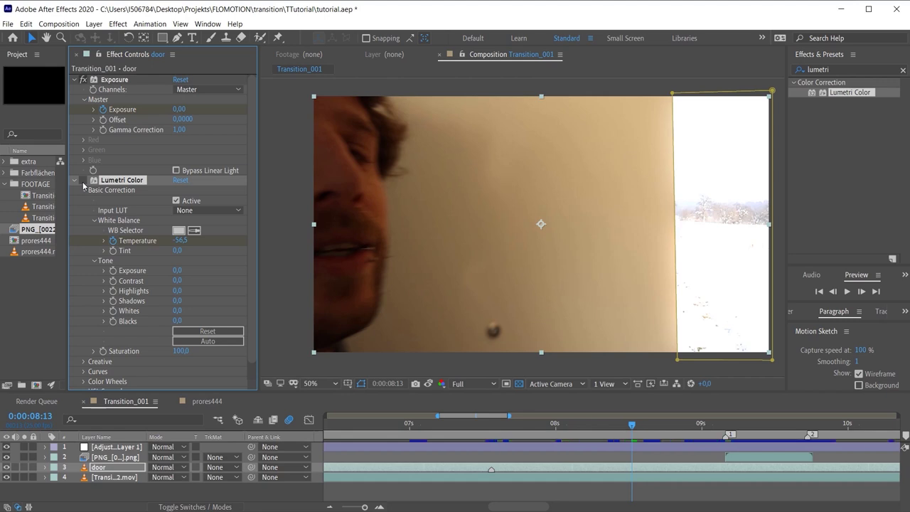
{"action": "left_click", "coordinate": [82, 180]}
{"action": "key", "text": "space"}
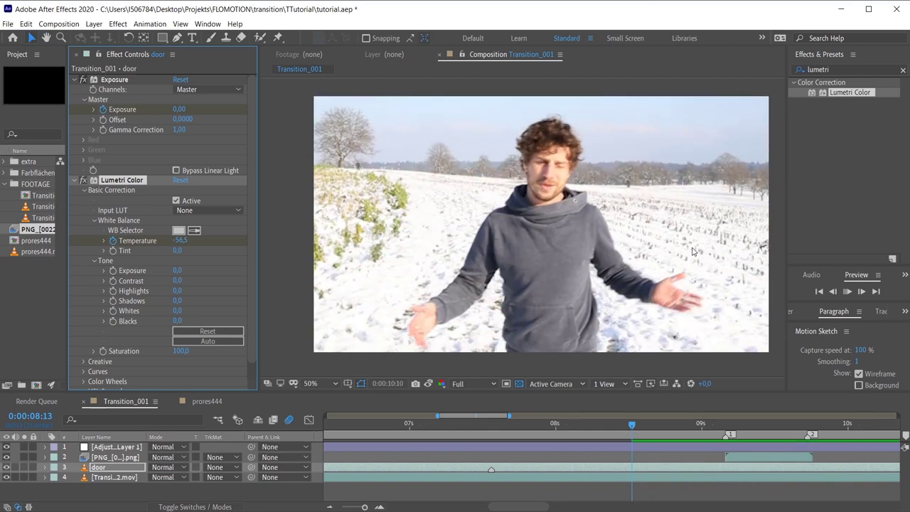
{"action": "key", "text": "space"}
{"action": "left_click", "coordinate": [457, 425]}
{"action": "left_click_drag", "start_coordinate": [440, 434], "coordinate": [674, 446]}
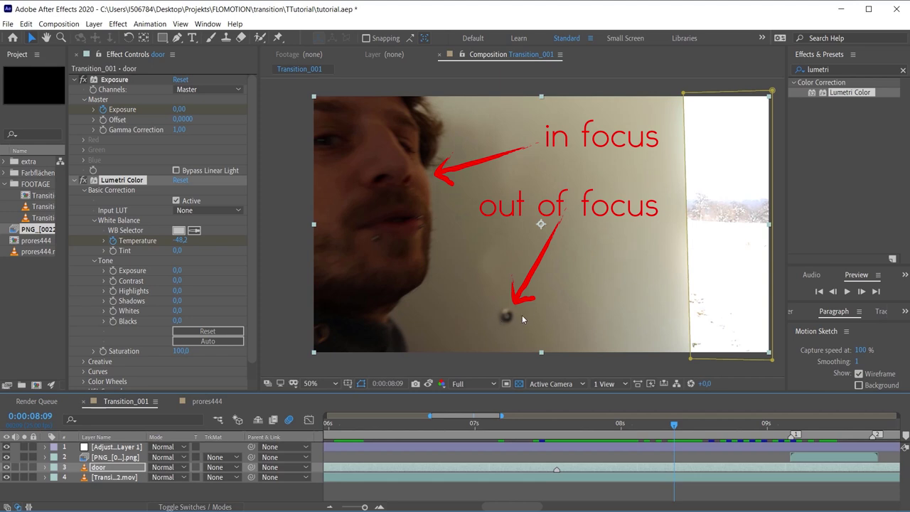
- Apply Camera Lens Blur to Transition_002.mov with a Blur Radius of 8
{"action": "left_click", "coordinate": [114, 477]}
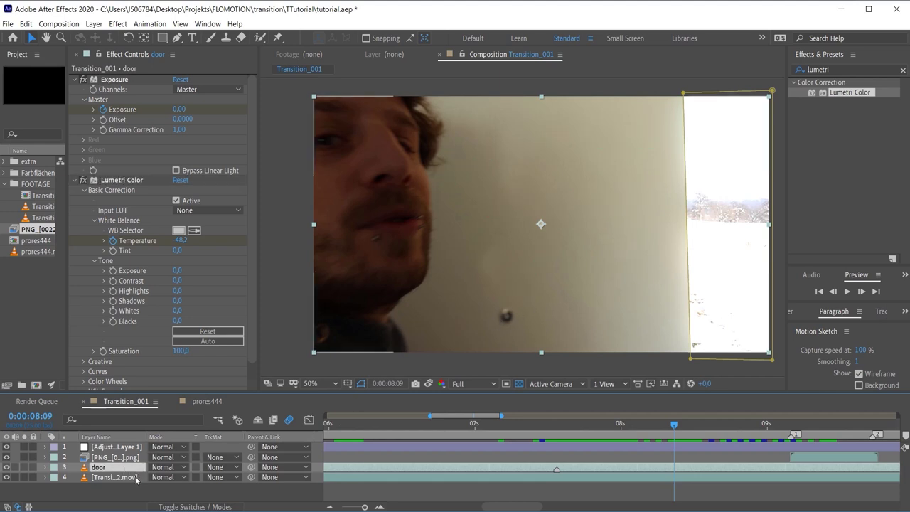
{"action": "double_click", "coordinate": [833, 67]}
{"action": "type", "text": "camera lens"}
{"action": "left_click_drag", "start_coordinate": [845, 92], "coordinate": [128, 482]}
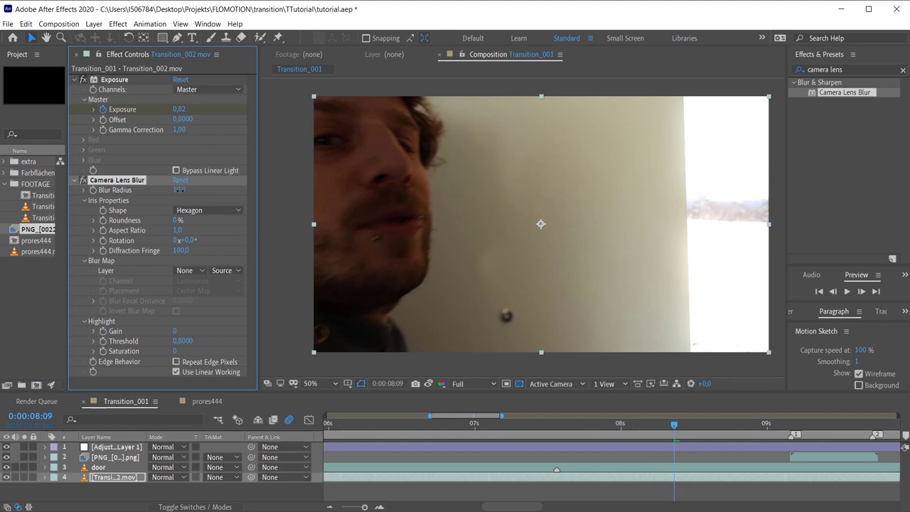
{"action": "left_click", "coordinate": [177, 190]}
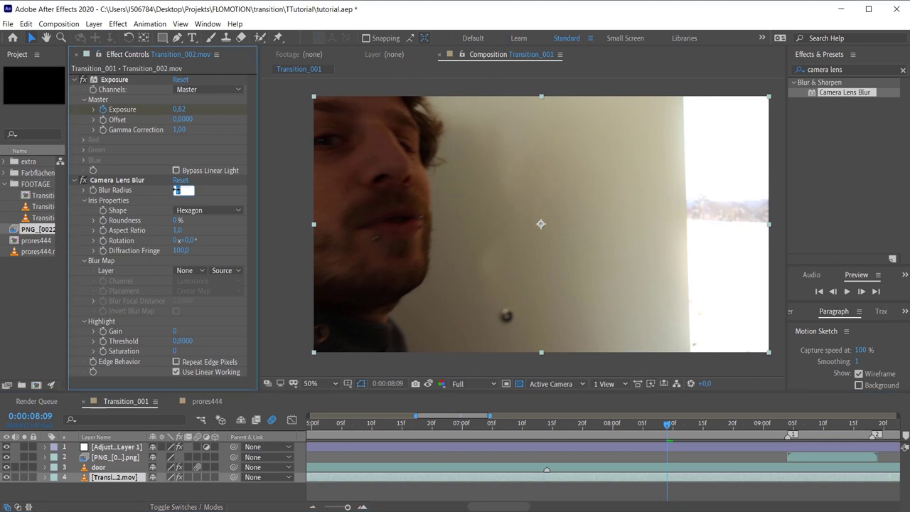
{"action": "type", "text": "8"}
{"action": "key", "text": "Return"}
- View the composition at 100%, enable the lens blur and pan around to inspect it
{"action": "scroll", "coordinate": [714, 242], "scroll_direction": "down", "scroll_amount": 2}
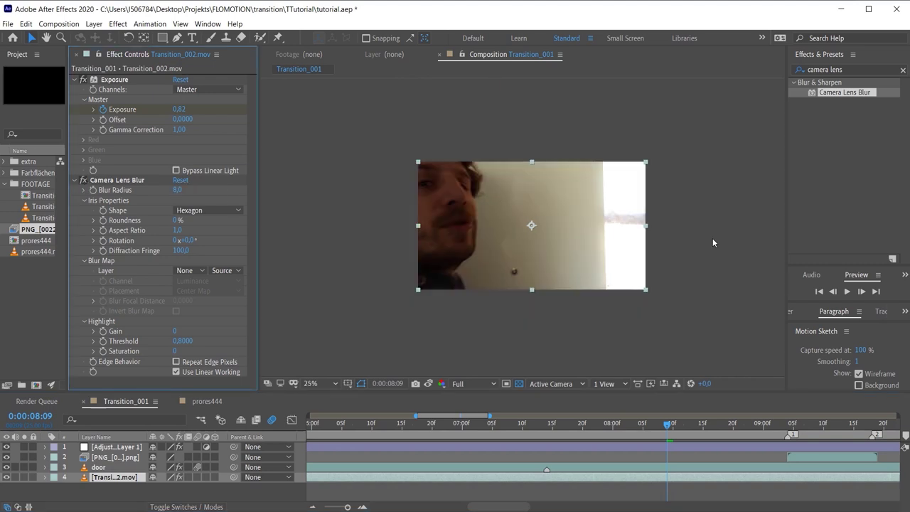
{"action": "key", "text": "/"}
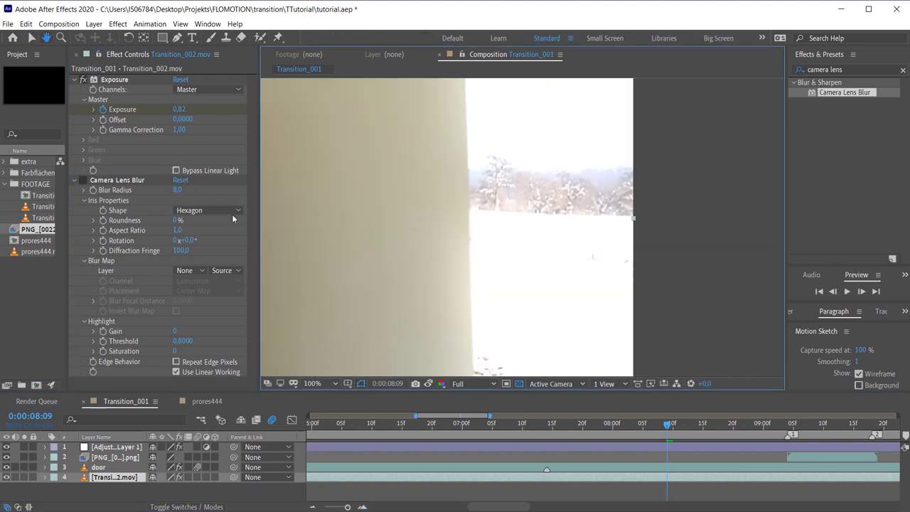
{"action": "left_click", "coordinate": [83, 181]}
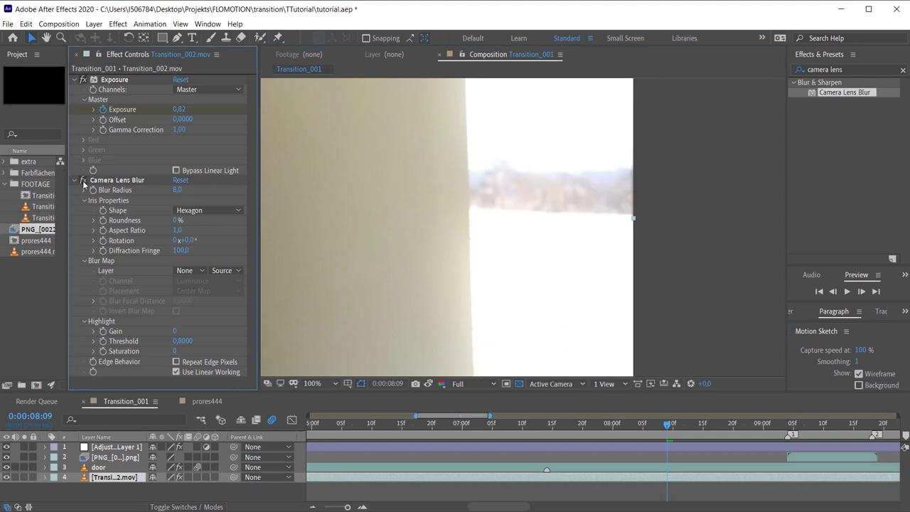
{"action": "scroll", "coordinate": [524, 227], "scroll_direction": "down", "scroll_amount": 2}
{"action": "left_click_drag", "start_coordinate": [467, 213], "coordinate": [544, 206]}
{"action": "left_click_drag", "start_coordinate": [433, 232], "coordinate": [490, 238]}
{"action": "left_click_drag", "start_coordinate": [451, 209], "coordinate": [472, 202]}
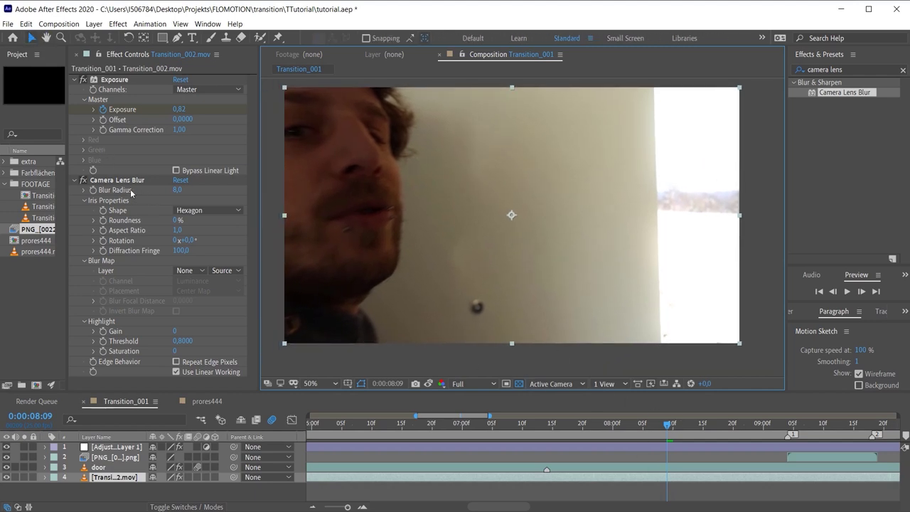
- Keyframe the Blur Radius to 0 at 9:09
{"action": "left_click", "coordinate": [94, 192]}
{"action": "left_click_drag", "start_coordinate": [667, 426], "coordinate": [822, 437]}
{"action": "key", "text": "comma"}
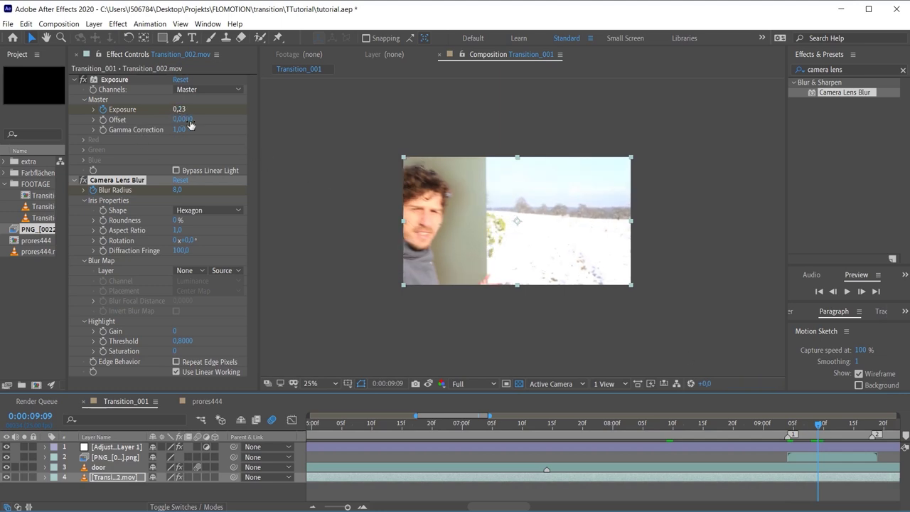
{"action": "left_click", "coordinate": [179, 190]}
{"action": "type", "text": "0"}
{"action": "key", "text": "Return"}
- Step frames around 9:09 and preview the finished transition
{"action": "scroll", "coordinate": [519, 220], "scroll_direction": "up", "scroll_amount": 1}
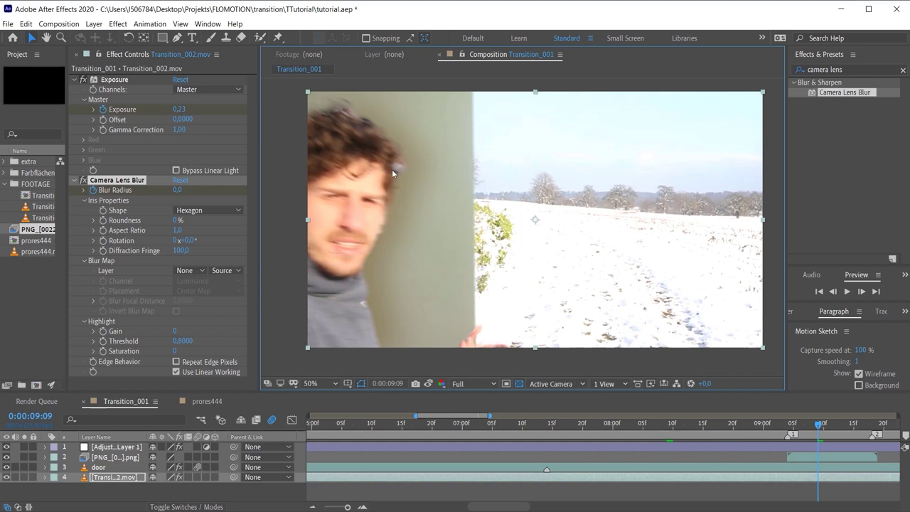
{"action": "scroll", "coordinate": [448, 196], "scroll_direction": "up", "scroll_amount": 1}
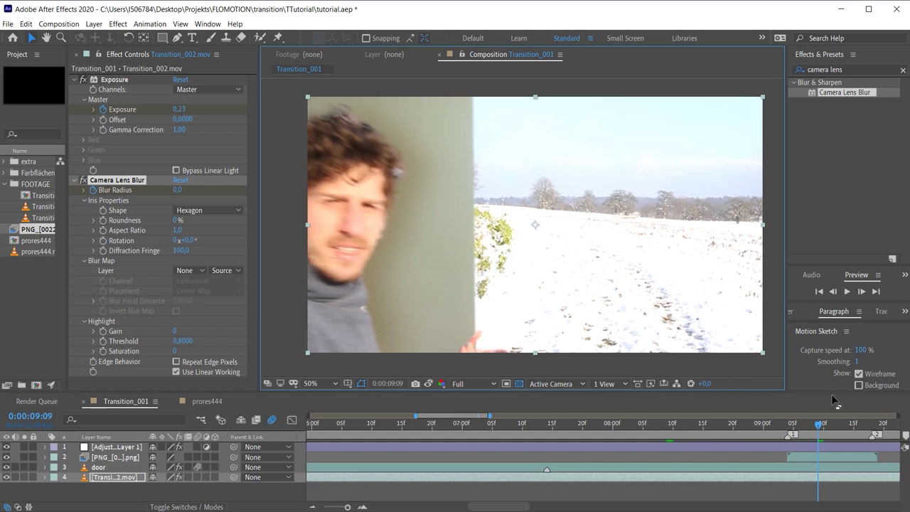
{"action": "key", "text": "Page_Up"}
{"action": "key", "text": "Page_Down"}
{"action": "key", "text": "Page_Down"}
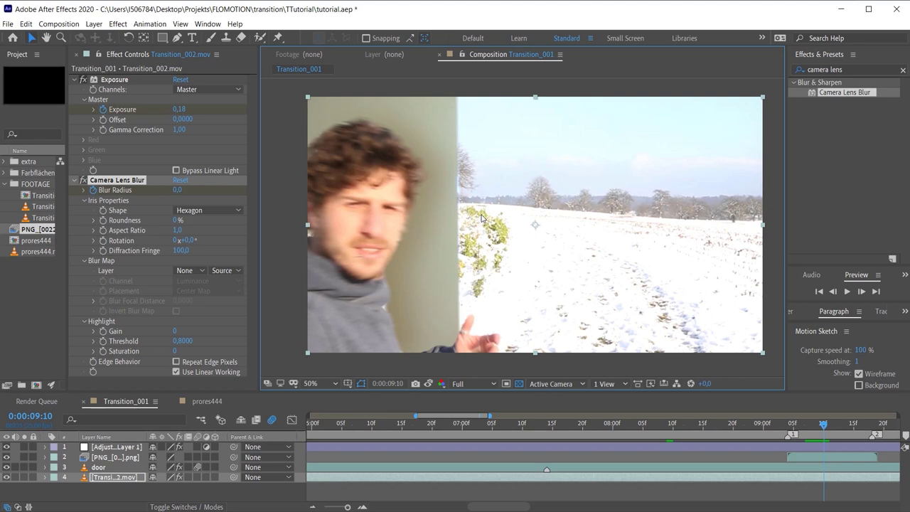
{"action": "key", "text": "space"}
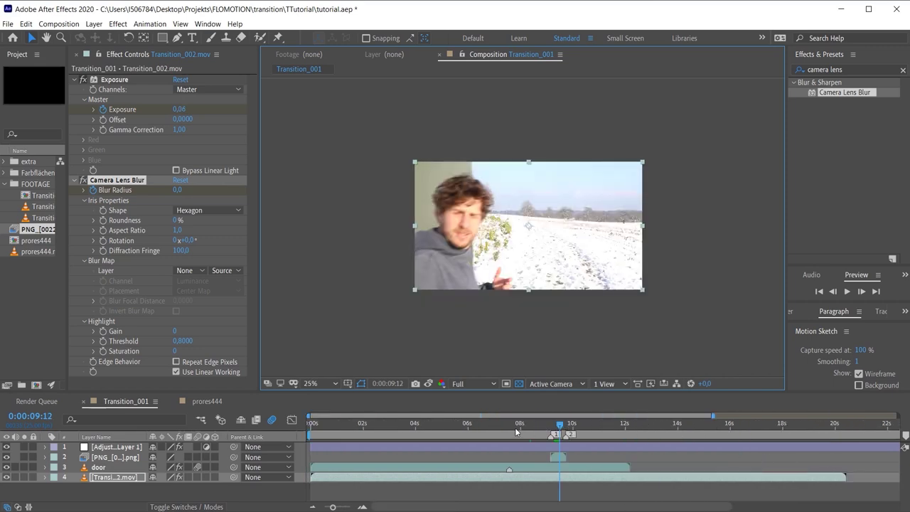